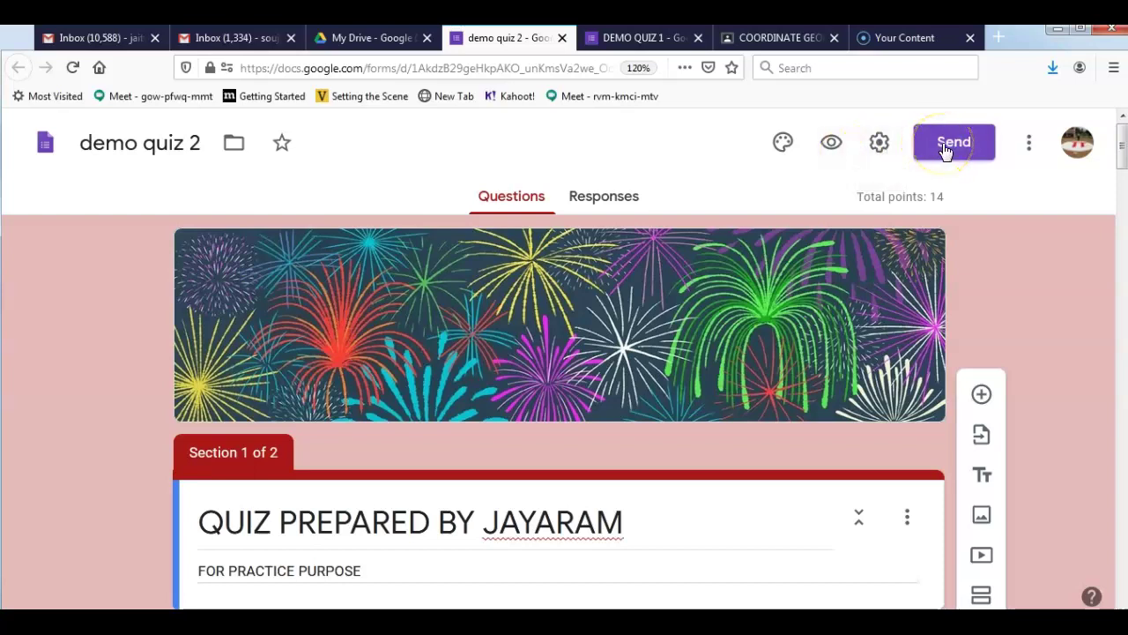
Step: In the form's general settings, enable collecting email addresses with response receipts set to "If respondent requests it", and save
{"action": "left_click", "coordinate": [881, 148]}
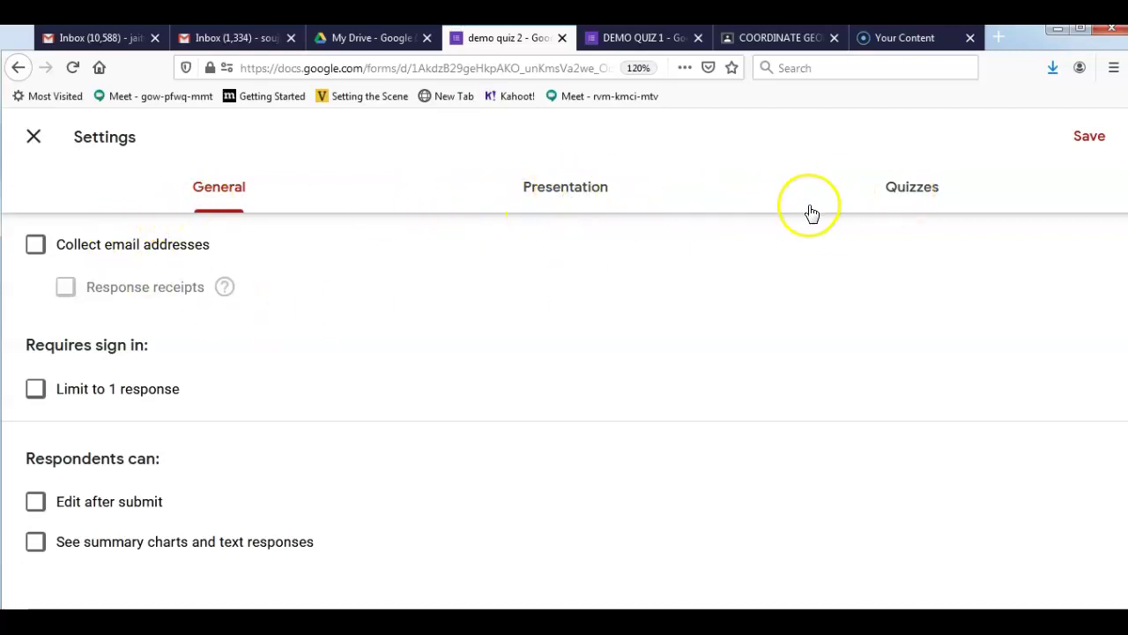
{"action": "left_click", "coordinate": [220, 194]}
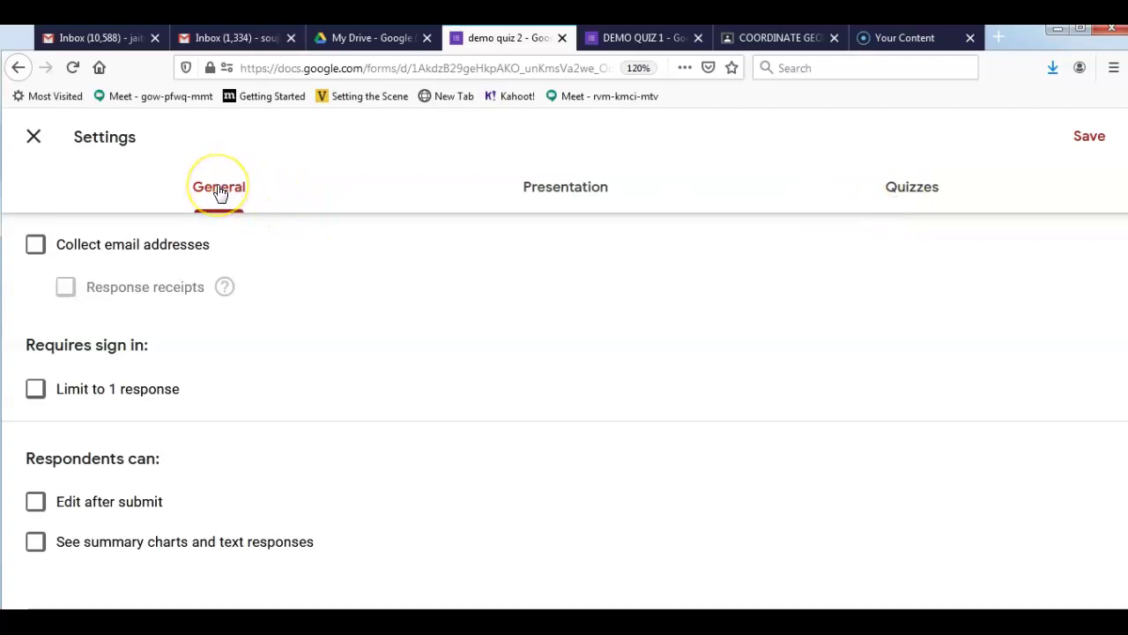
{"action": "left_click", "coordinate": [32, 247]}
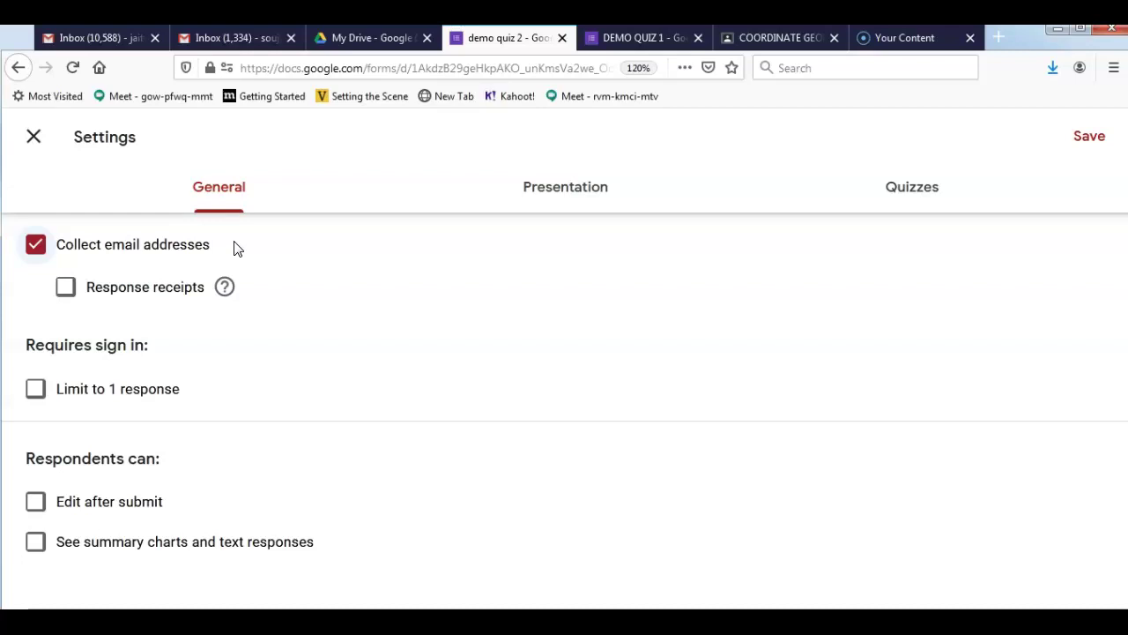
{"action": "left_click", "coordinate": [36, 247]}
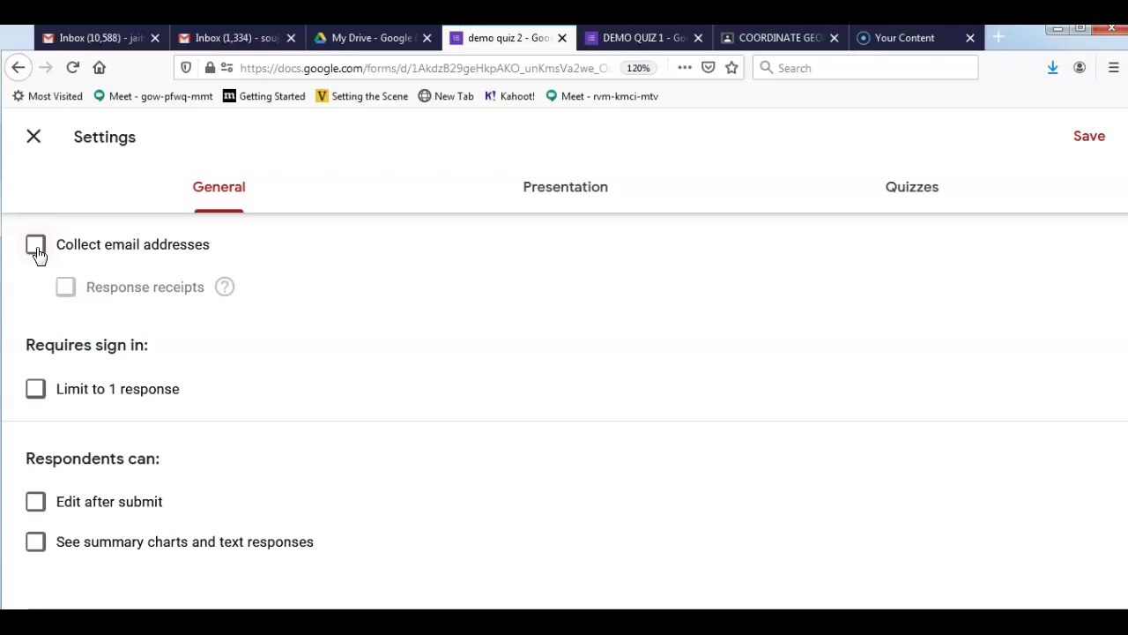
{"action": "left_click", "coordinate": [36, 251]}
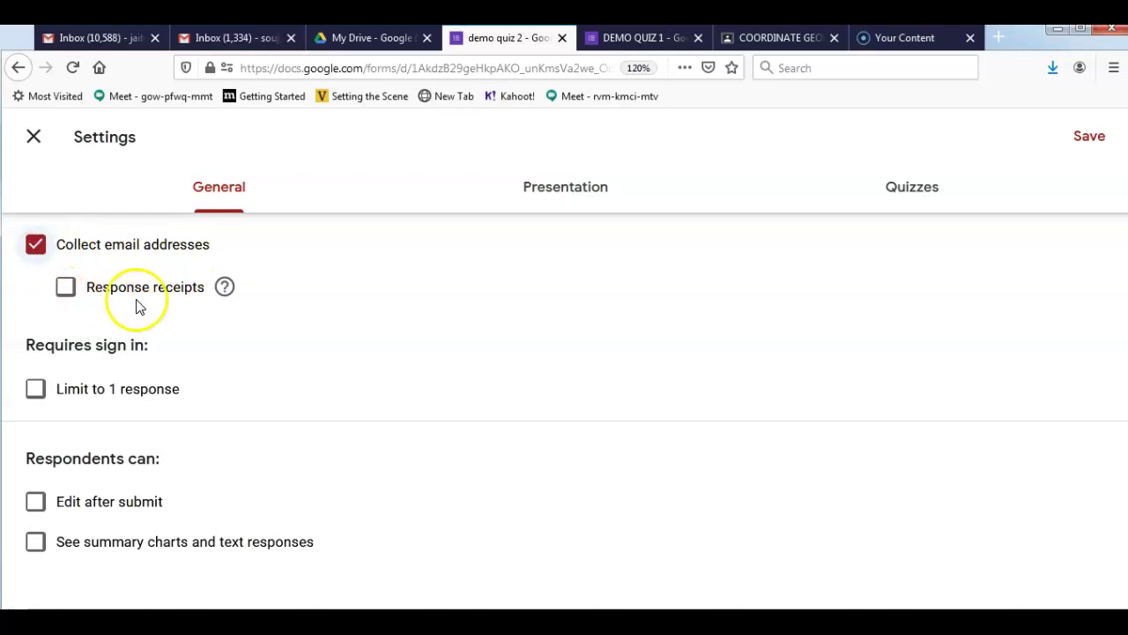
{"action": "left_click", "coordinate": [66, 287]}
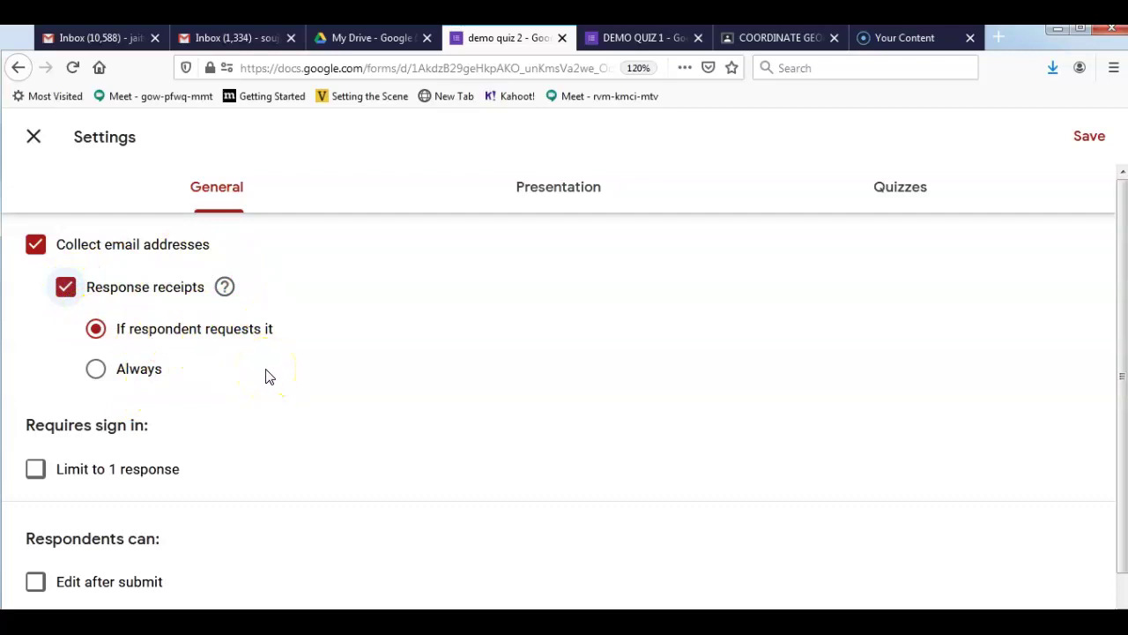
{"action": "left_click", "coordinate": [269, 332]}
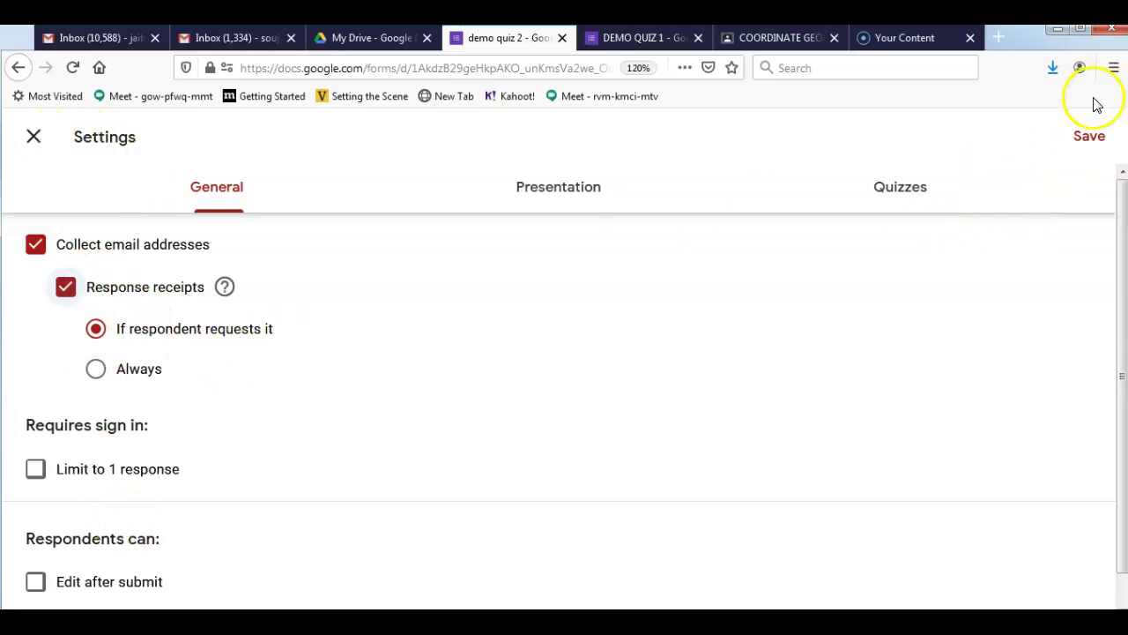
{"action": "left_click", "coordinate": [1089, 139]}
Step: Examine the email address field added to the first section of the form and the questions below it
{"action": "scroll", "coordinate": [937, 111], "scroll_direction": "down", "scroll_amount": 1}
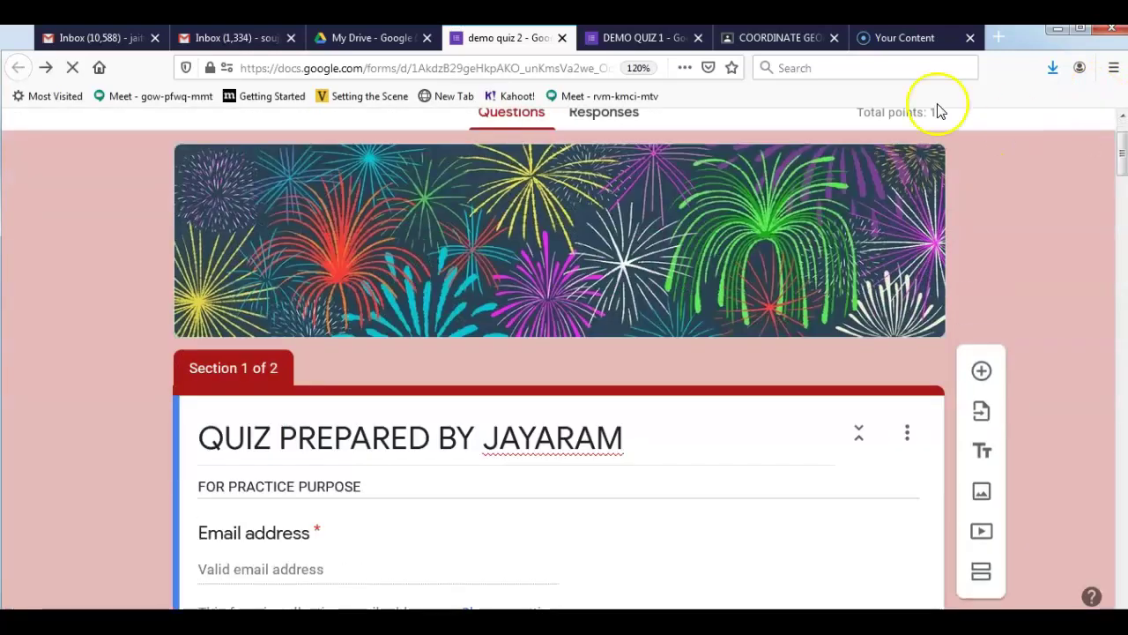
{"action": "scroll", "coordinate": [688, 365], "scroll_direction": "down", "scroll_amount": 5}
{"action": "scroll", "coordinate": [688, 365], "scroll_direction": "up", "scroll_amount": 5}
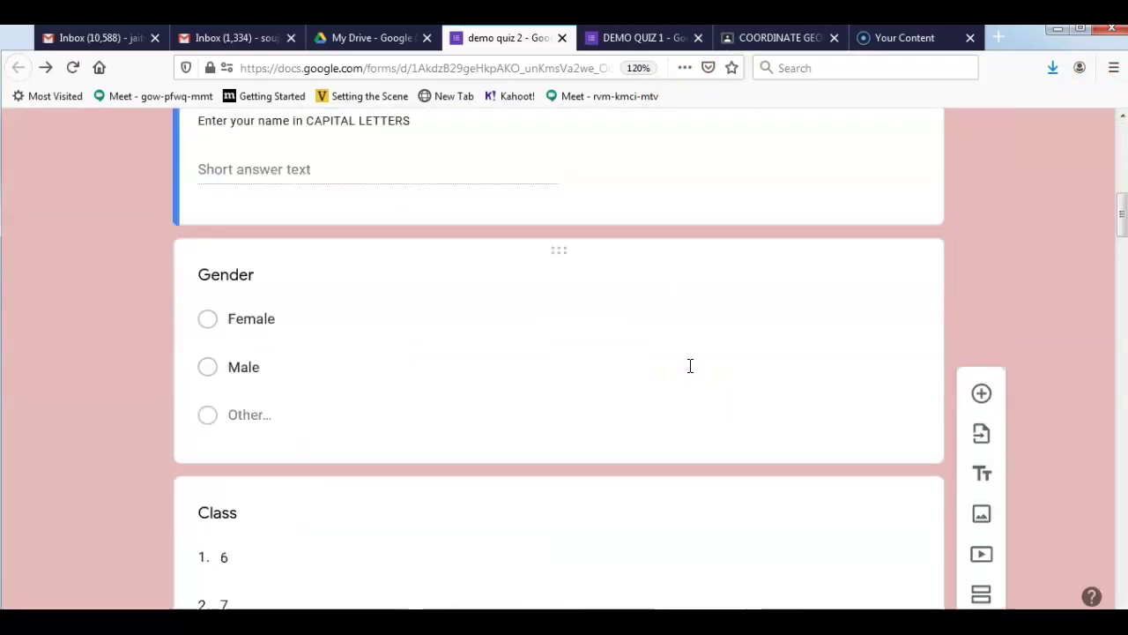
{"action": "scroll", "coordinate": [637, 423], "scroll_direction": "down", "scroll_amount": 5}
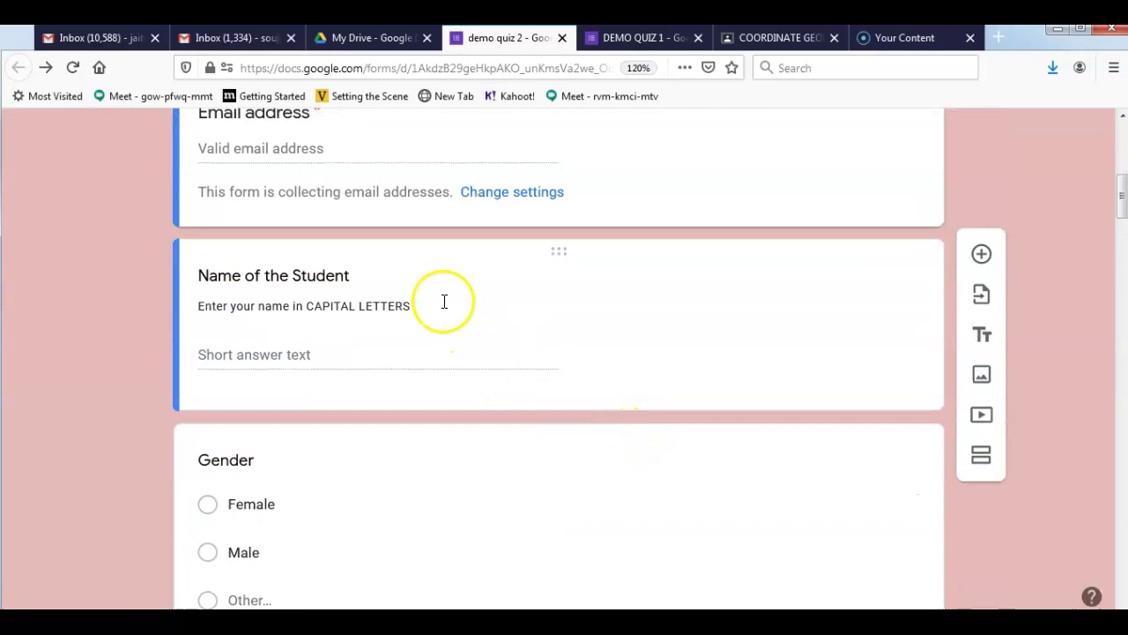
{"action": "scroll", "coordinate": [441, 301], "scroll_direction": "up", "scroll_amount": 2}
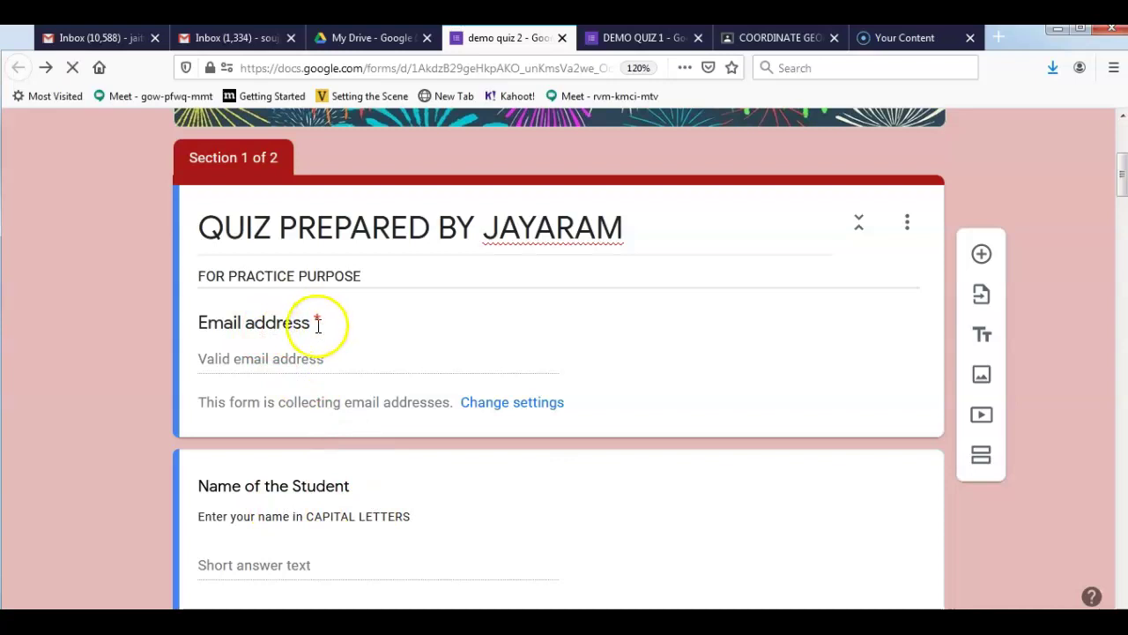
{"action": "left_click", "coordinate": [460, 351]}
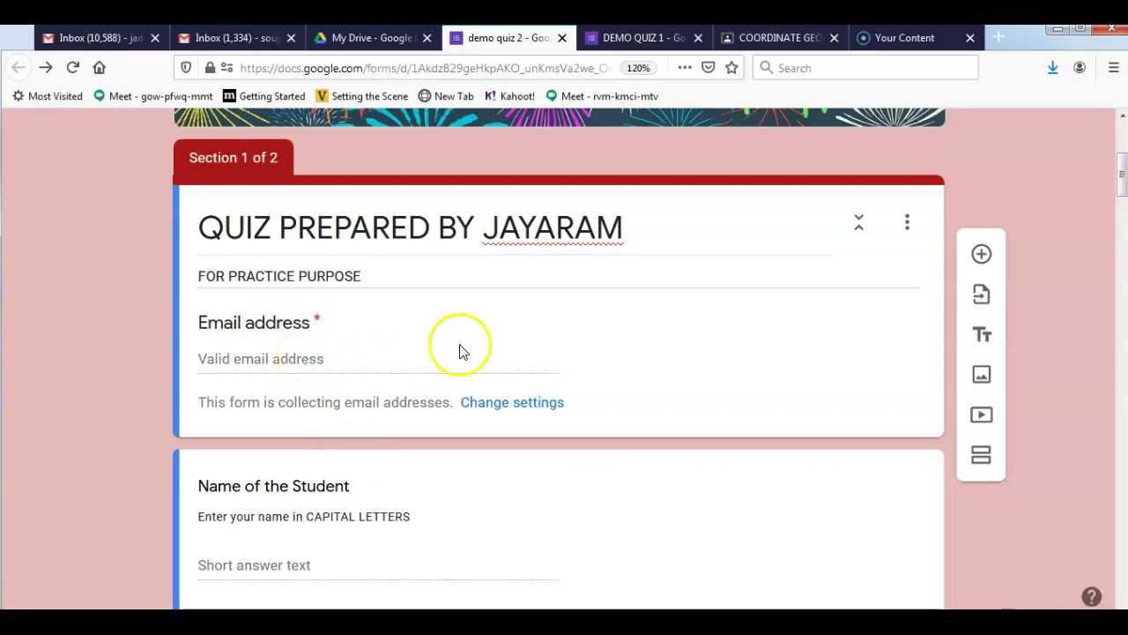
{"action": "scroll", "coordinate": [460, 351], "scroll_direction": "up", "scroll_amount": 5}
{"action": "left_click", "coordinate": [885, 159]}
{"action": "scroll", "coordinate": [442, 573], "scroll_direction": "down", "scroll_amount": 4}
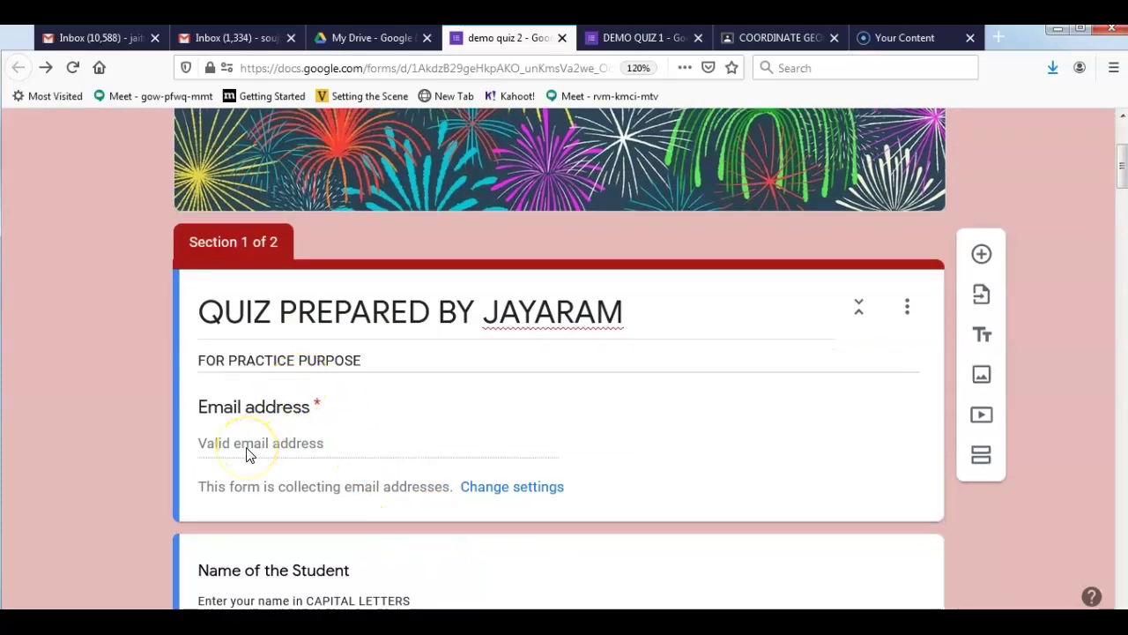
{"action": "left_click", "coordinate": [280, 450]}
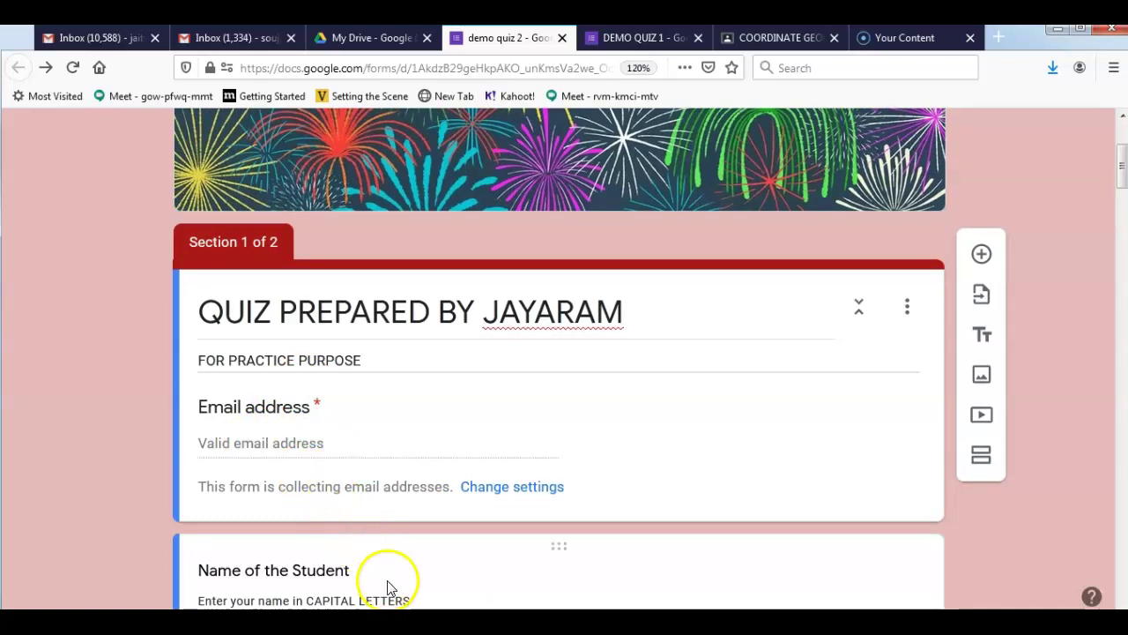
Step: Preview the form, look through its questions and try to continue to the next section without entering an email address
{"action": "scroll", "coordinate": [640, 364], "scroll_direction": "up", "scroll_amount": 5}
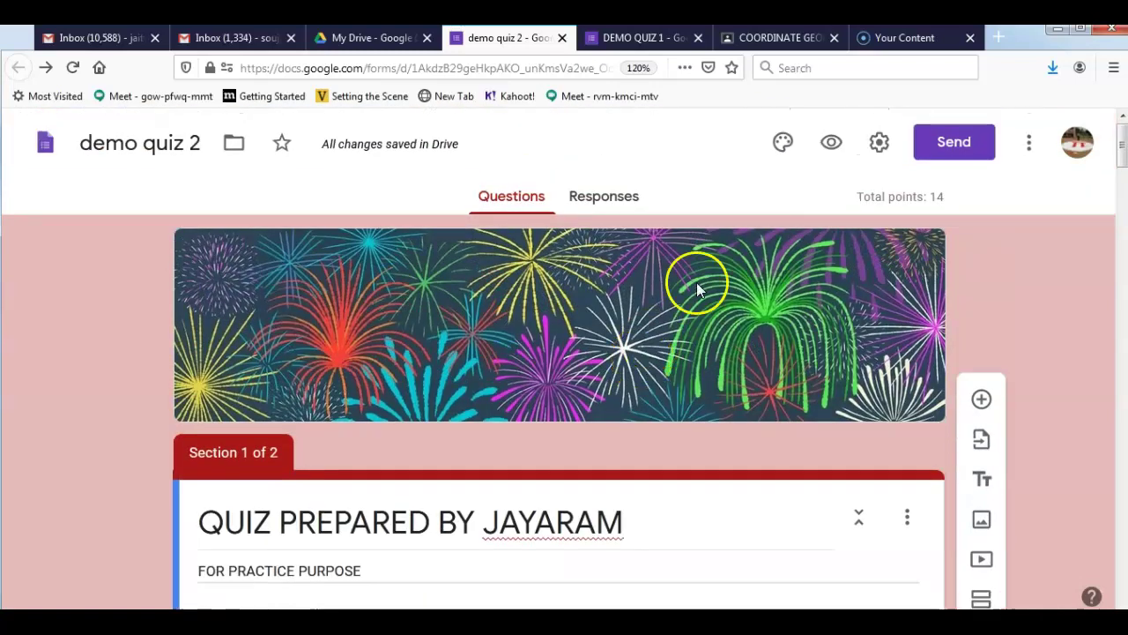
{"action": "left_click", "coordinate": [834, 144]}
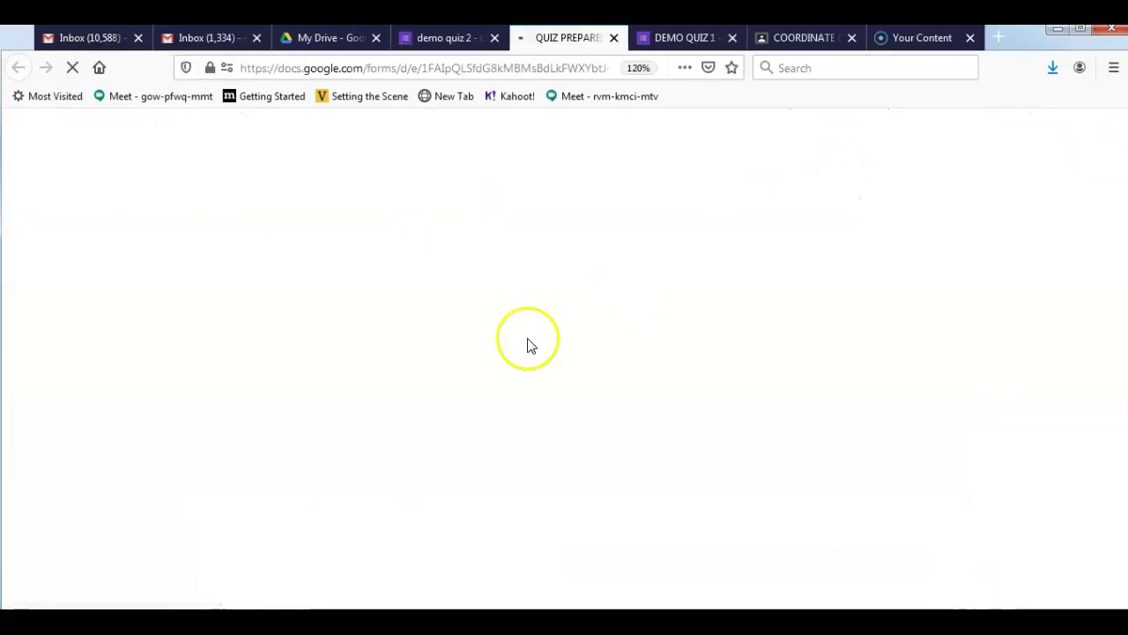
{"action": "scroll", "coordinate": [529, 338], "scroll_direction": "down", "scroll_amount": 3}
{"action": "scroll", "coordinate": [529, 338], "scroll_direction": "down", "scroll_amount": 3}
{"action": "scroll", "coordinate": [528, 338], "scroll_direction": "up", "scroll_amount": 5}
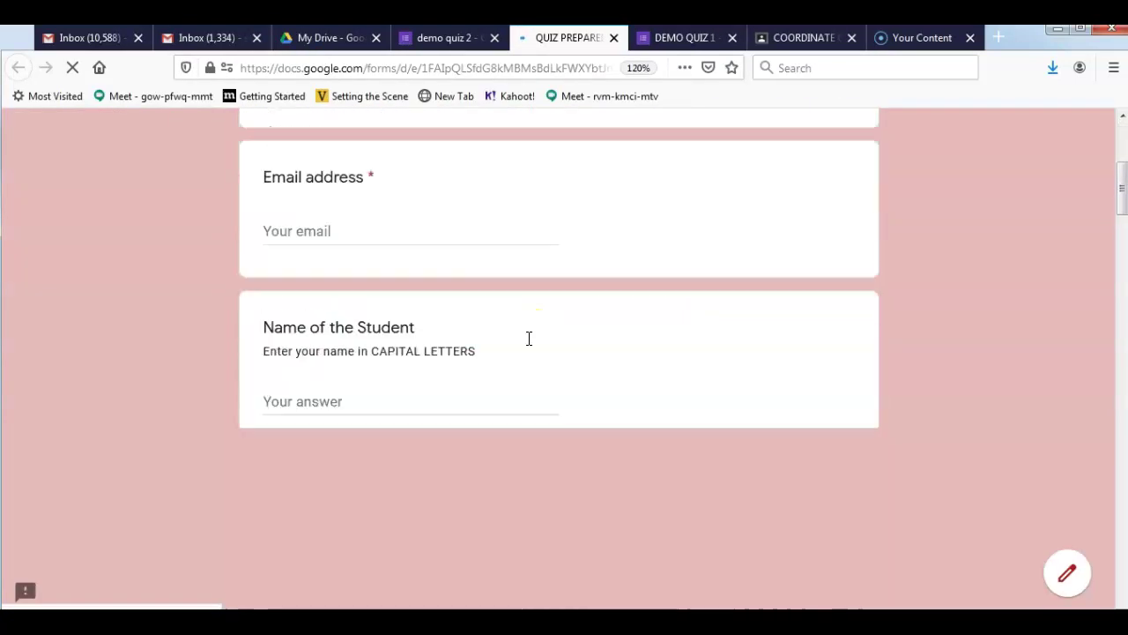
{"action": "scroll", "coordinate": [527, 337], "scroll_direction": "down", "scroll_amount": 4}
{"action": "scroll", "coordinate": [526, 335], "scroll_direction": "down", "scroll_amount": 15}
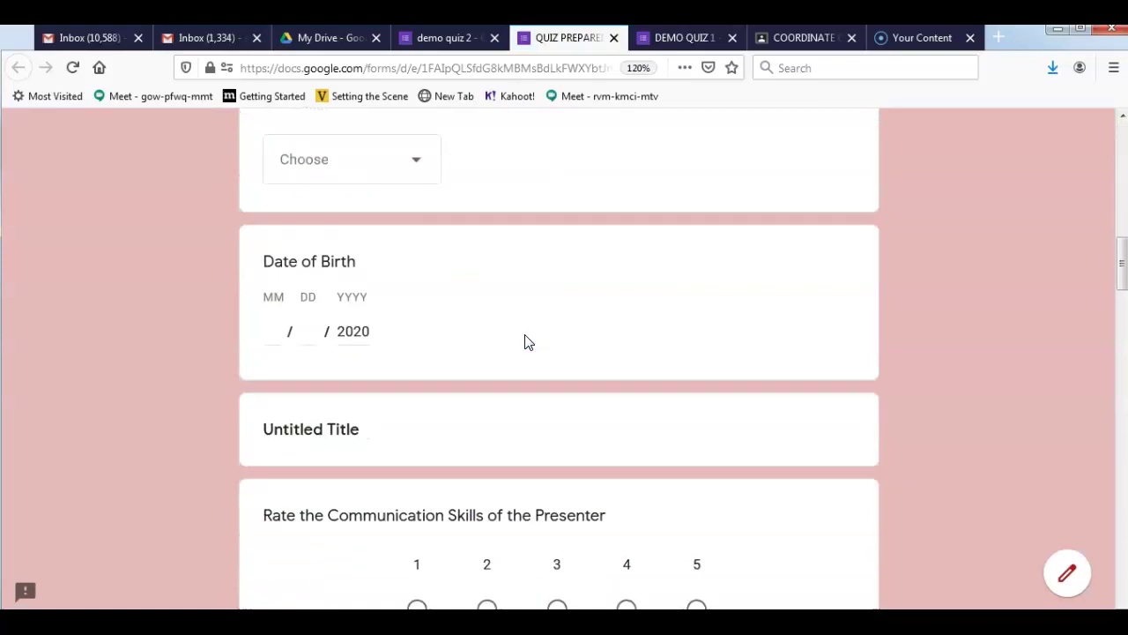
{"action": "scroll", "coordinate": [524, 341], "scroll_direction": "down", "scroll_amount": 12}
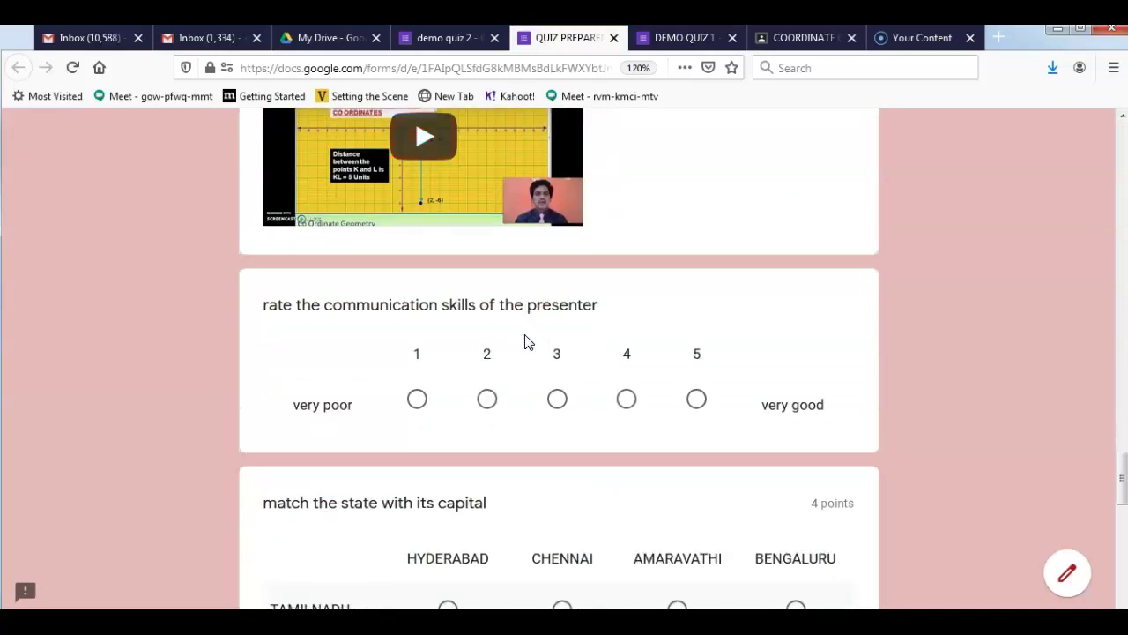
{"action": "scroll", "coordinate": [523, 341], "scroll_direction": "down", "scroll_amount": 2}
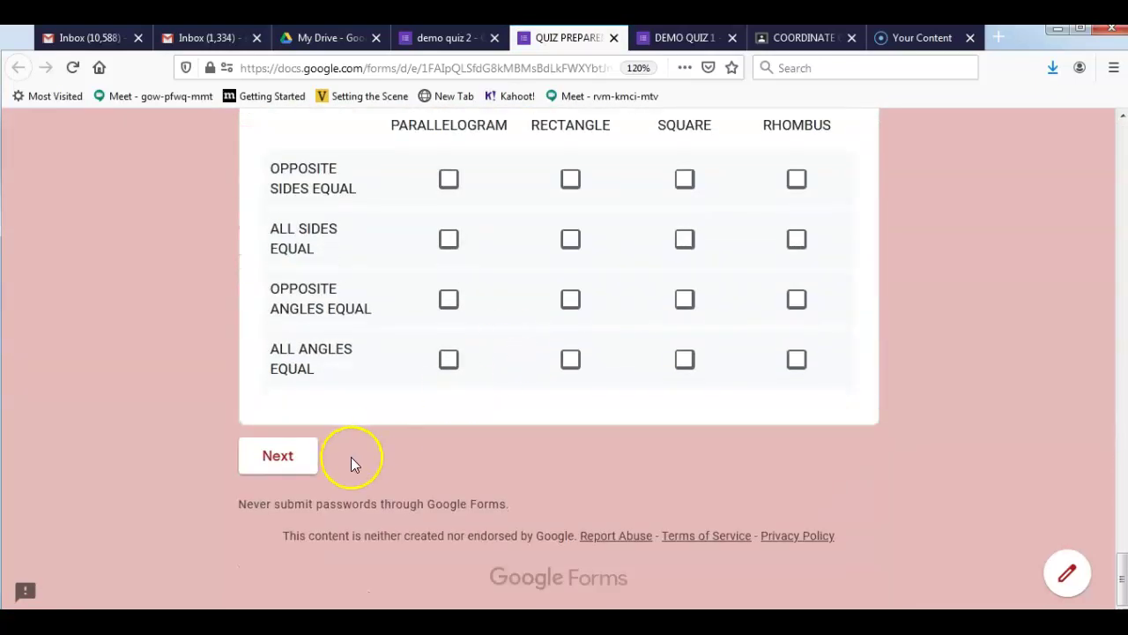
{"action": "left_click", "coordinate": [277, 466]}
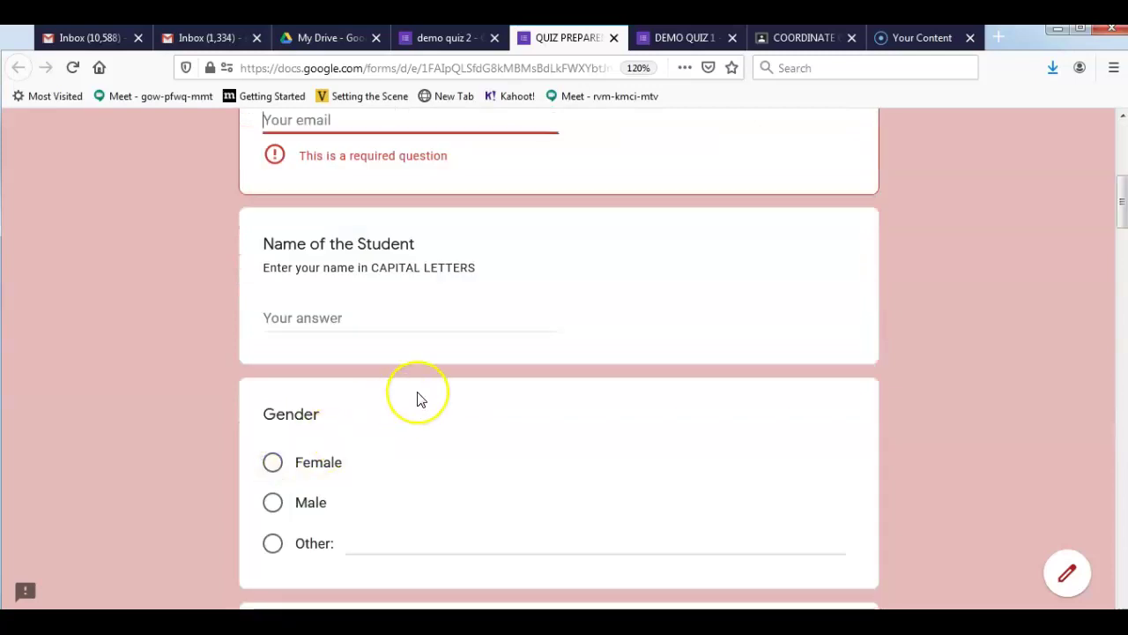
Step: Fill in the required field with the respondent's email address and continue to the PROFESSIONAL DETAILS section
{"action": "scroll", "coordinate": [418, 397], "scroll_direction": "down", "scroll_amount": 10}
{"action": "scroll", "coordinate": [418, 397], "scroll_direction": "up", "scroll_amount": 12}
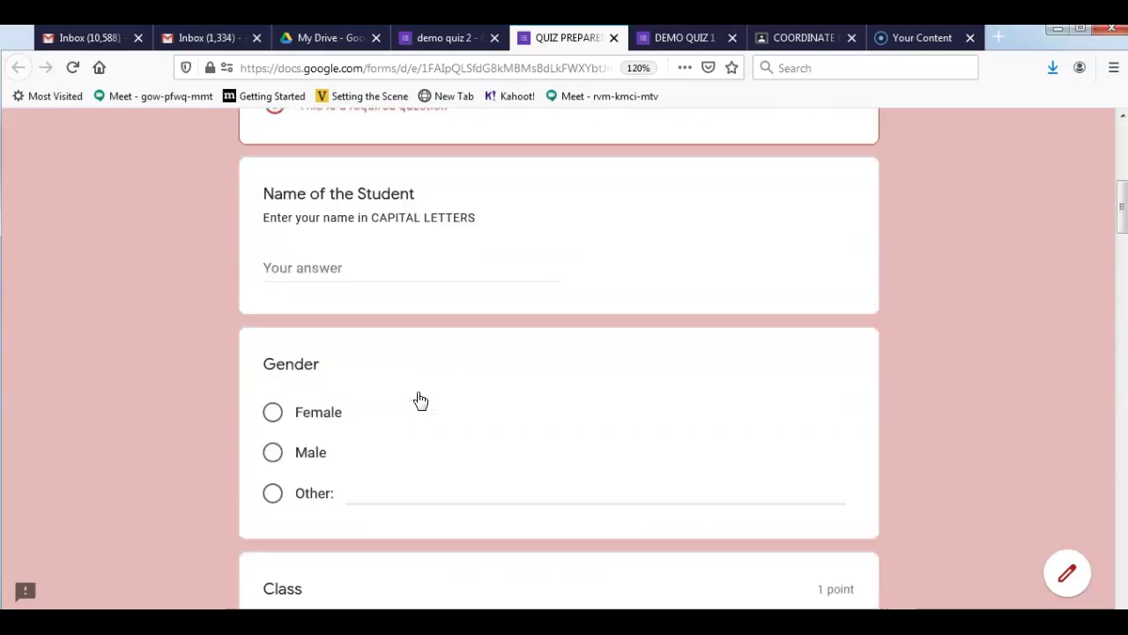
{"action": "left_click", "coordinate": [304, 227]}
{"action": "left_click", "coordinate": [304, 227]}
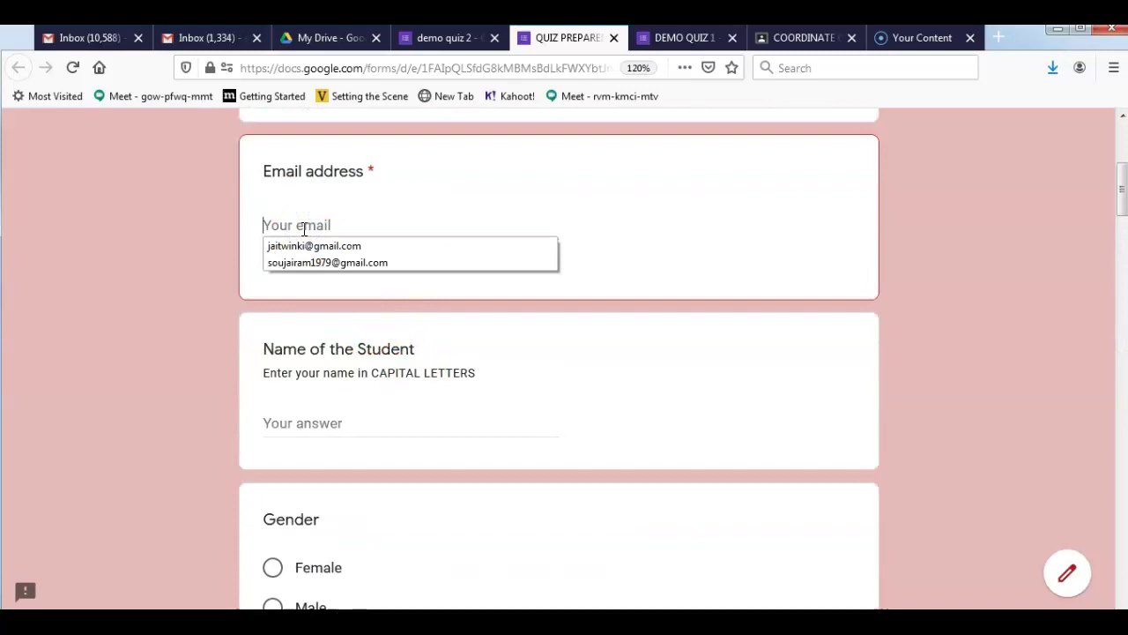
{"action": "type", "text": "jait"}
{"action": "key", "text": "Down"}
{"action": "key", "text": "Tab"}
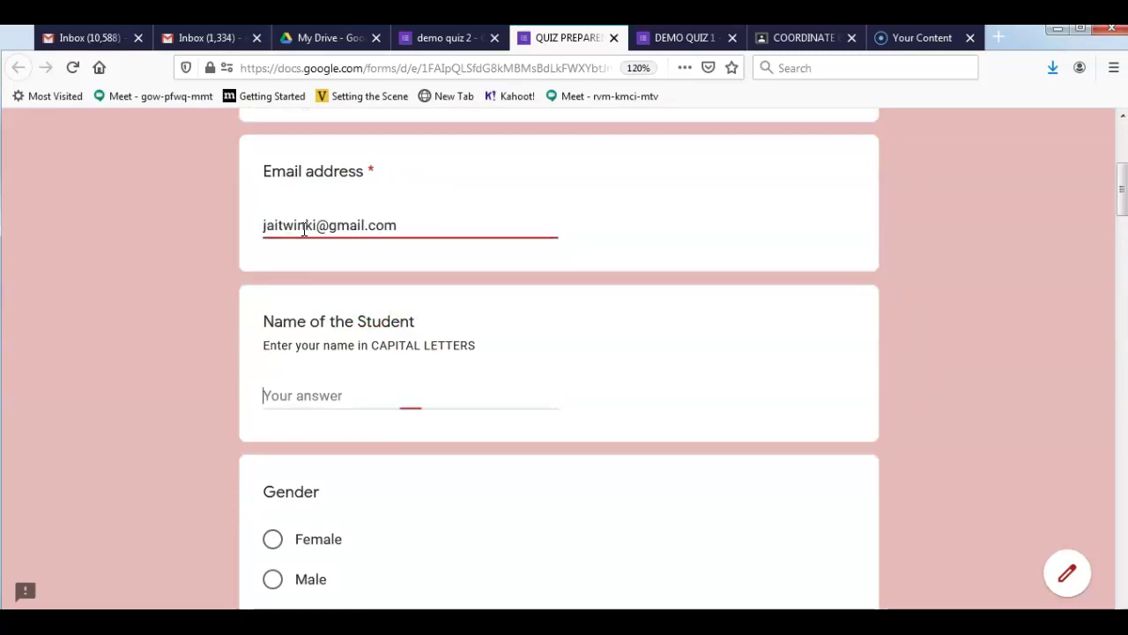
{"action": "scroll", "coordinate": [418, 391], "scroll_direction": "down", "scroll_amount": 3}
{"action": "scroll", "coordinate": [419, 392], "scroll_direction": "down", "scroll_amount": 15}
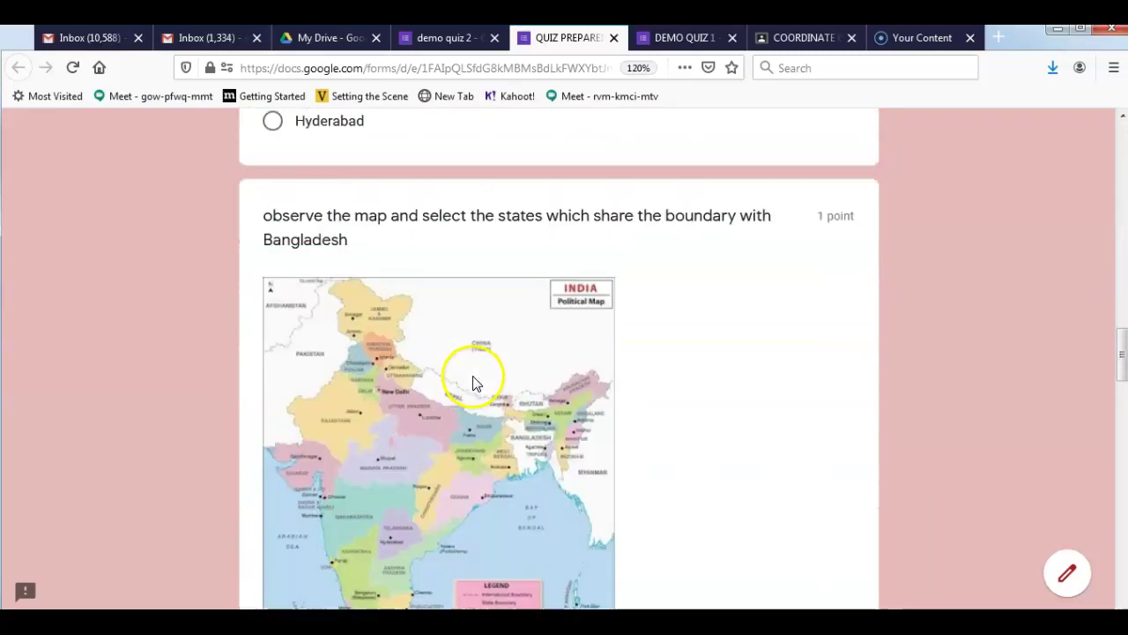
{"action": "scroll", "coordinate": [397, 501], "scroll_direction": "down", "scroll_amount": 8}
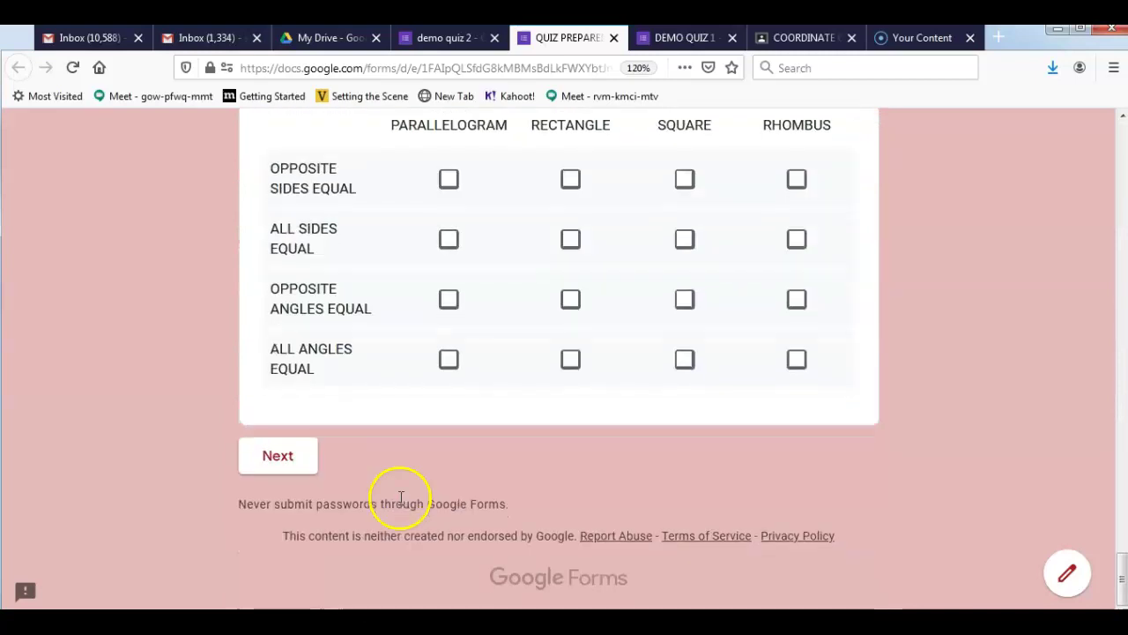
{"action": "left_click", "coordinate": [300, 469]}
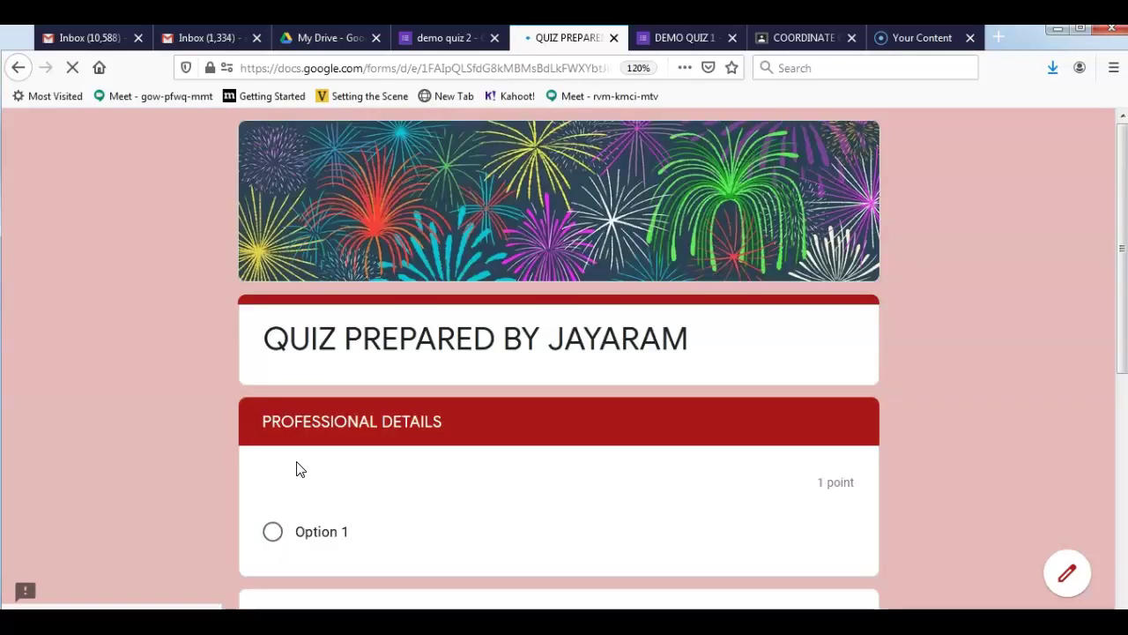
Step: Try the "Send me a copy of my responses" option at the form's end by switching it on and off again
{"action": "left_click", "coordinate": [418, 449]}
{"action": "scroll", "coordinate": [415, 450], "scroll_direction": "down", "scroll_amount": 6}
{"action": "left_click", "coordinate": [416, 440]}
{"action": "left_click", "coordinate": [307, 352]}
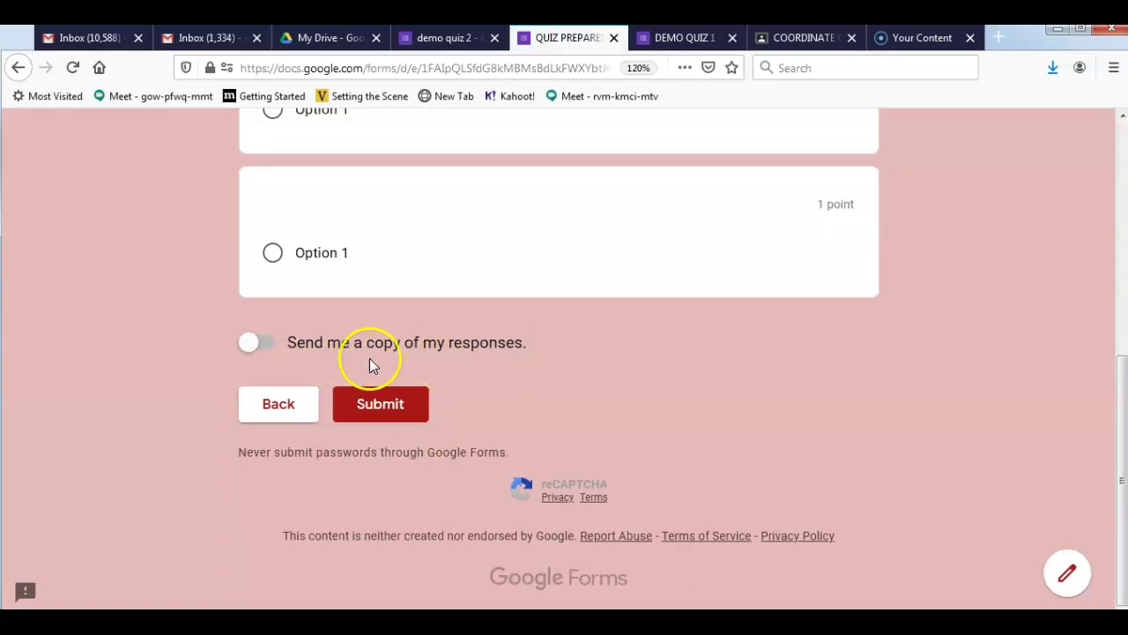
{"action": "left_click", "coordinate": [272, 349]}
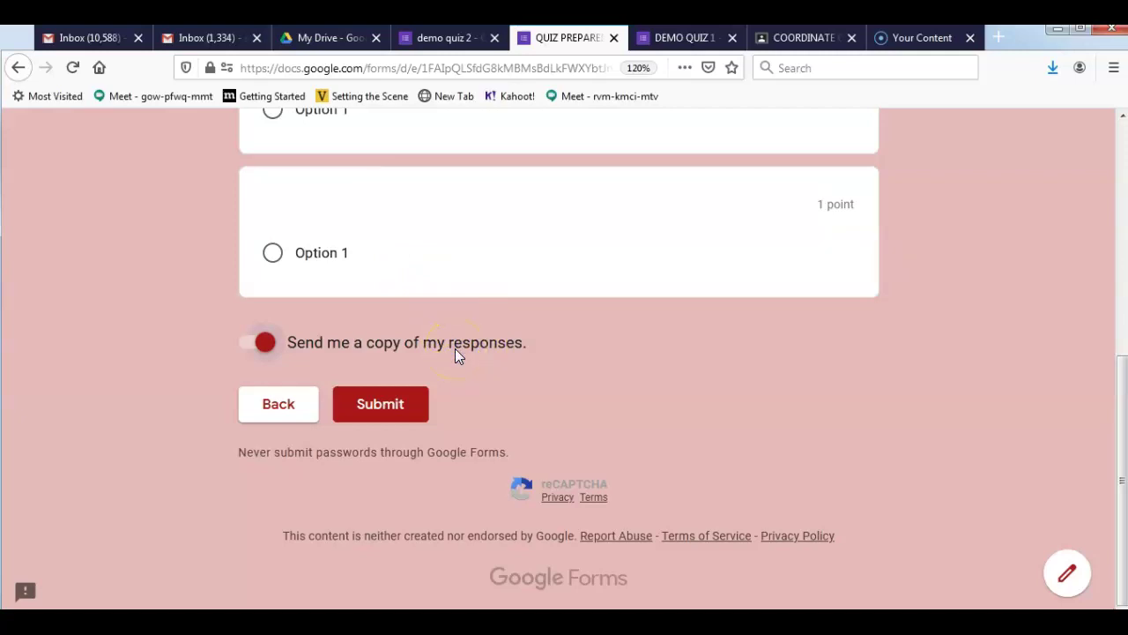
{"action": "left_click", "coordinate": [291, 342]}
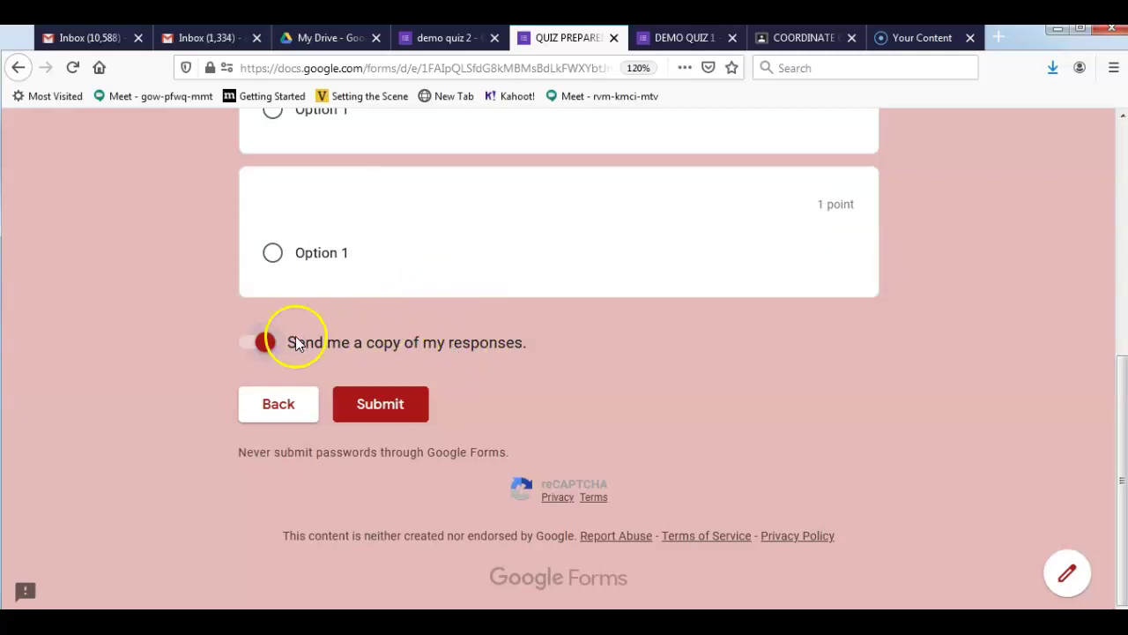
{"action": "left_click", "coordinate": [246, 350]}
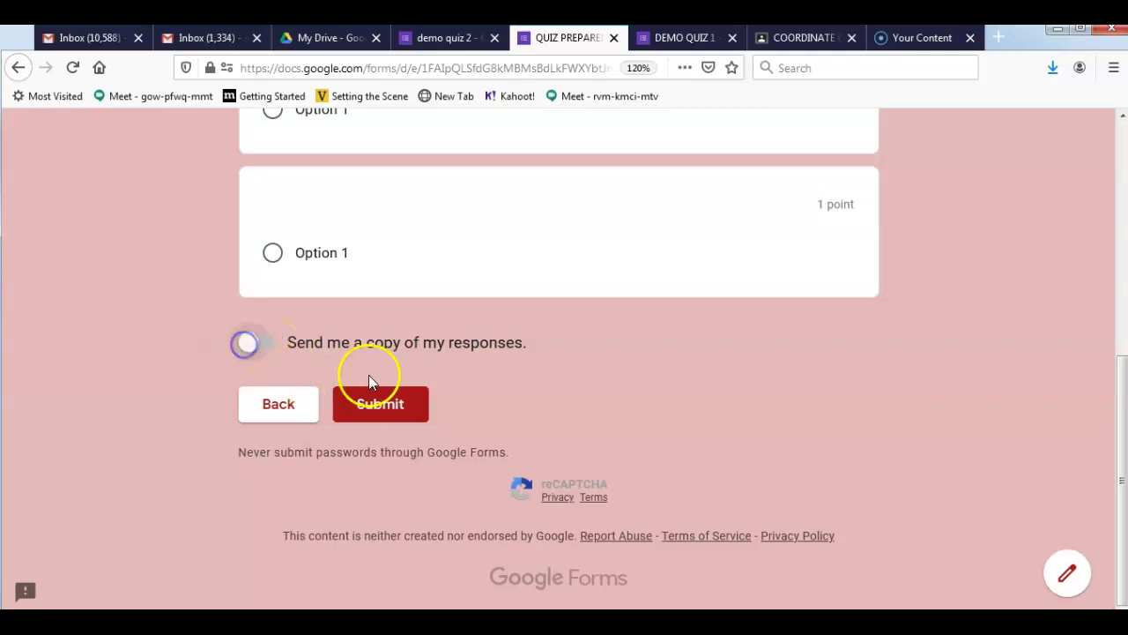
Step: Close the form preview without submitting and return to the demo quiz 2 editor
{"action": "scroll", "coordinate": [448, 323], "scroll_direction": "up", "scroll_amount": 15}
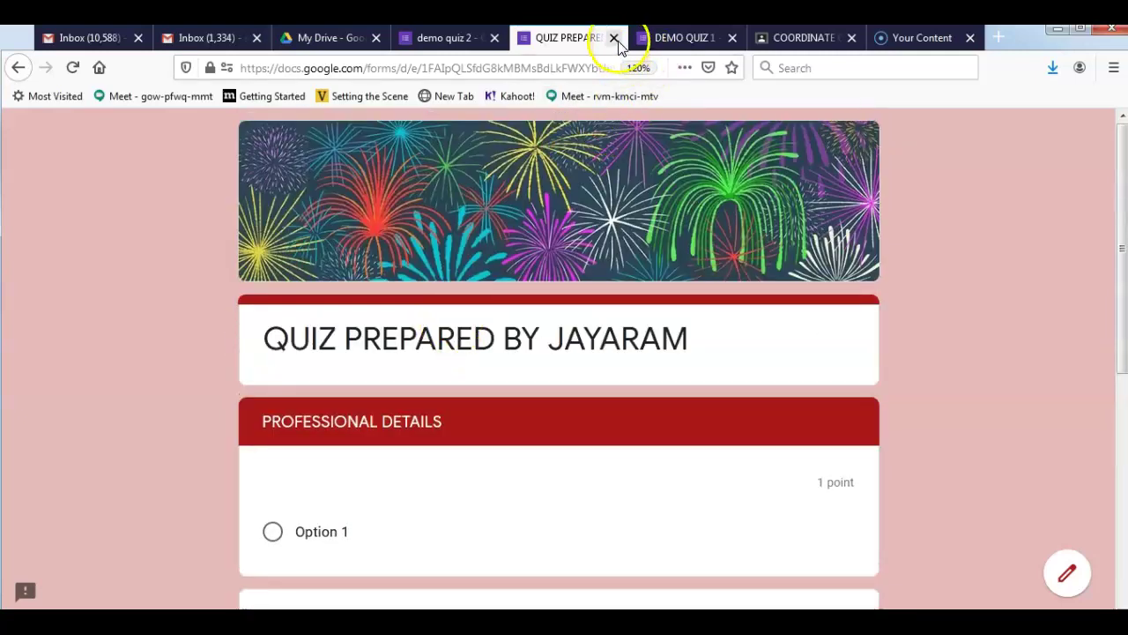
{"action": "left_click", "coordinate": [613, 38]}
{"action": "left_click", "coordinate": [667, 335]}
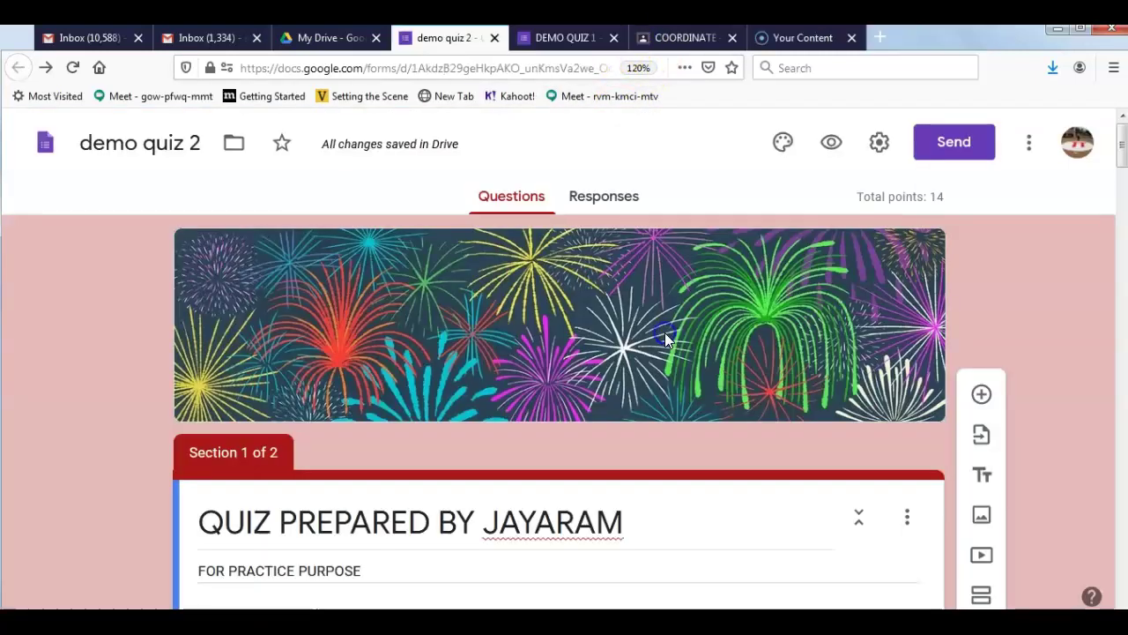
Step: Set the response receipts of demo quiz 2 to Always in the general settings and save them
{"action": "left_click", "coordinate": [879, 142]}
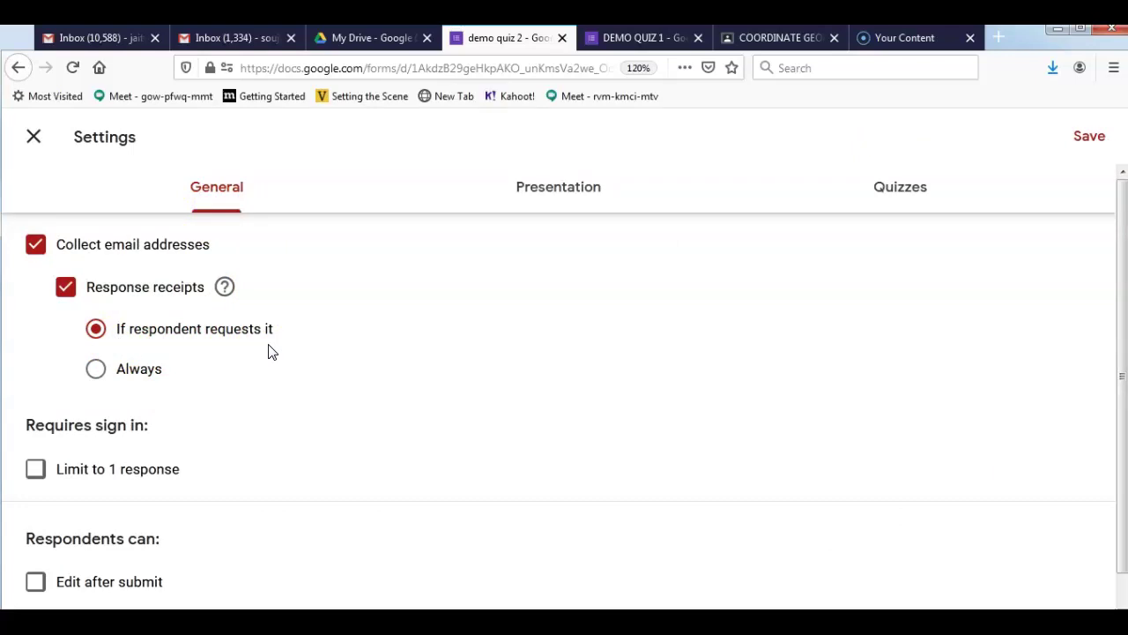
{"action": "left_click", "coordinate": [97, 373]}
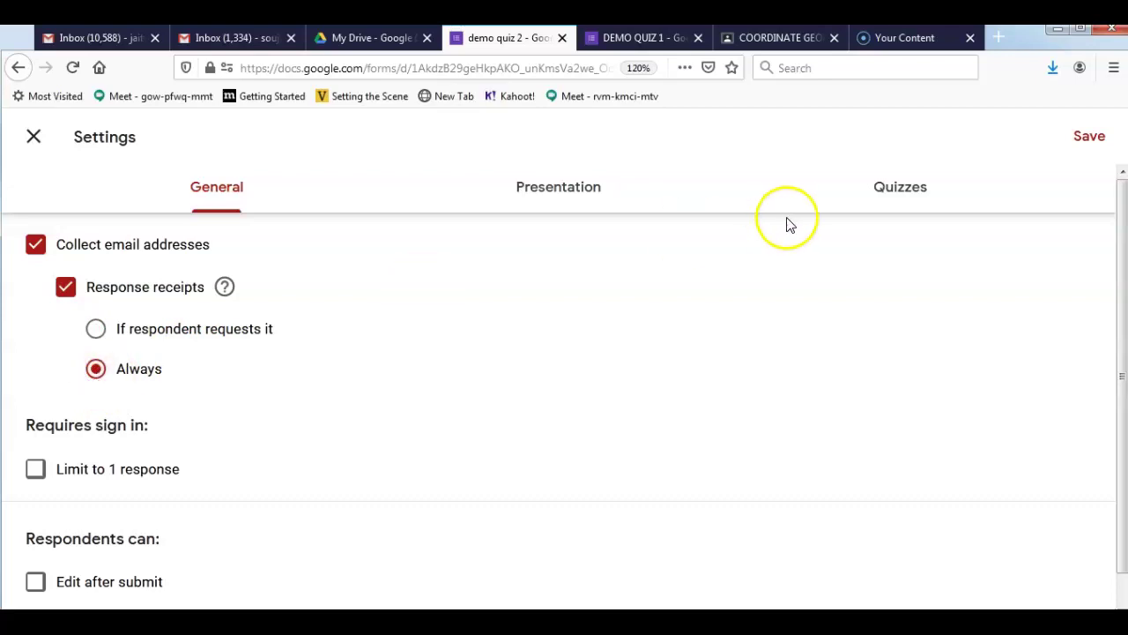
{"action": "left_click", "coordinate": [1088, 143]}
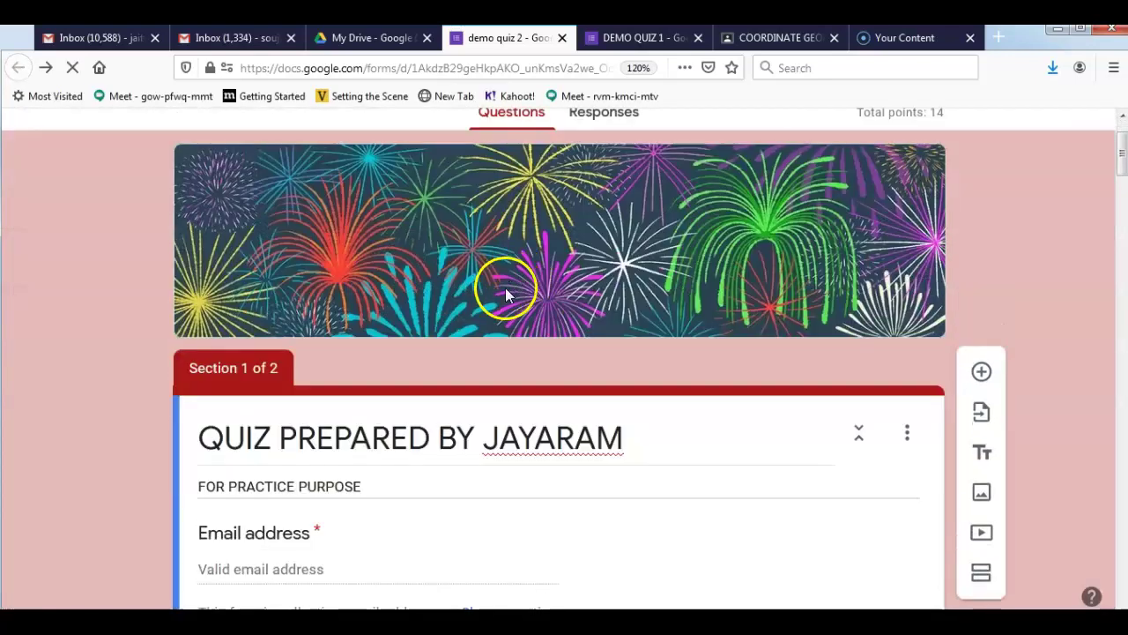
Step: Preview the form and fill in the required email field with the respondent's saved email address
{"action": "scroll", "coordinate": [661, 204], "scroll_direction": "up", "scroll_amount": 2}
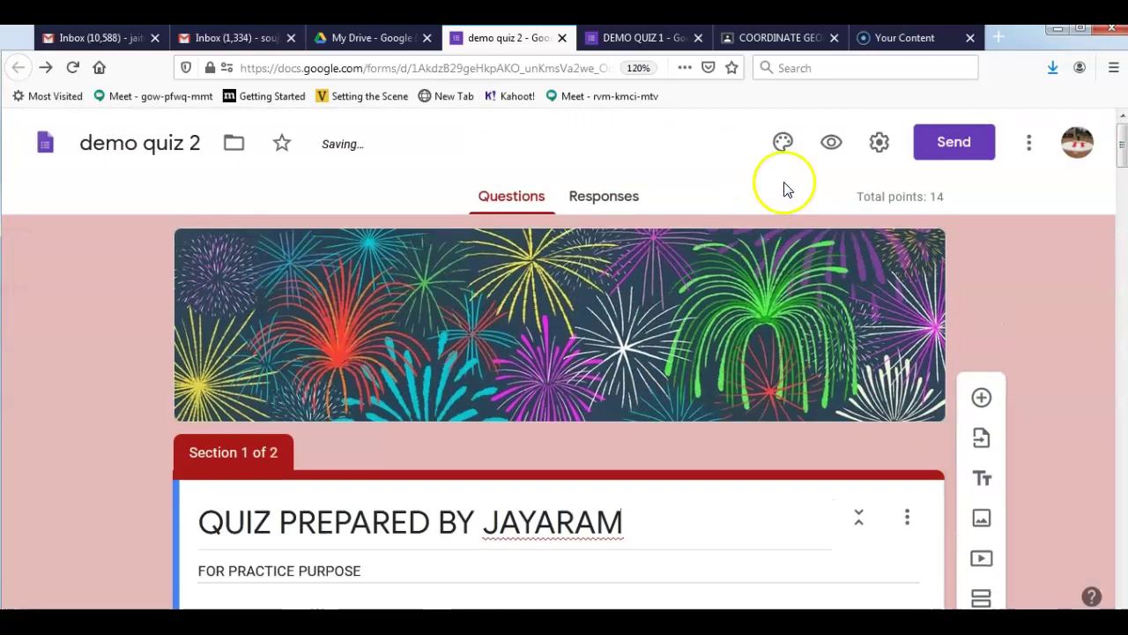
{"action": "left_click", "coordinate": [831, 146]}
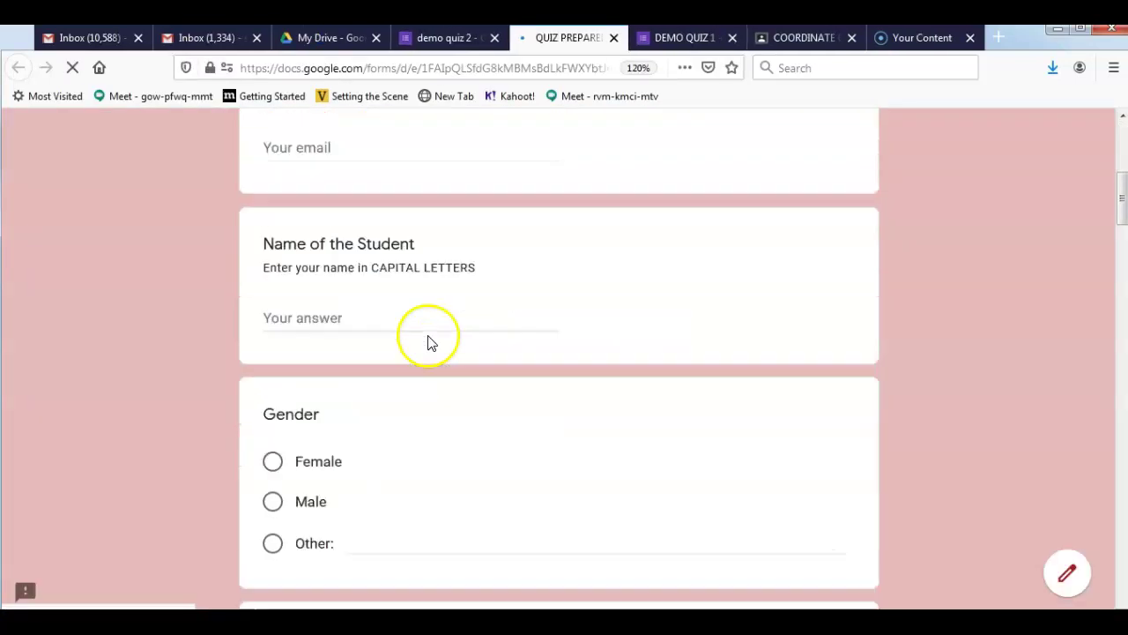
{"action": "scroll", "coordinate": [434, 230], "scroll_direction": "up", "scroll_amount": 5}
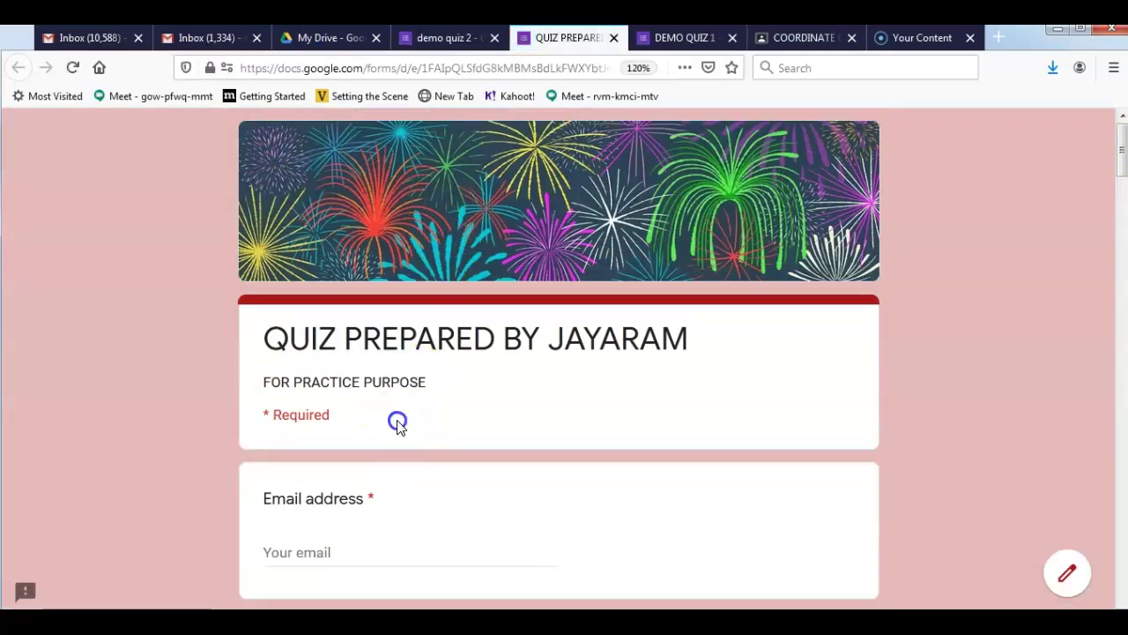
{"action": "left_click", "coordinate": [282, 417]}
{"action": "left_click", "coordinate": [293, 391]}
{"action": "left_click", "coordinate": [300, 413]}
{"action": "left_click", "coordinate": [297, 549]}
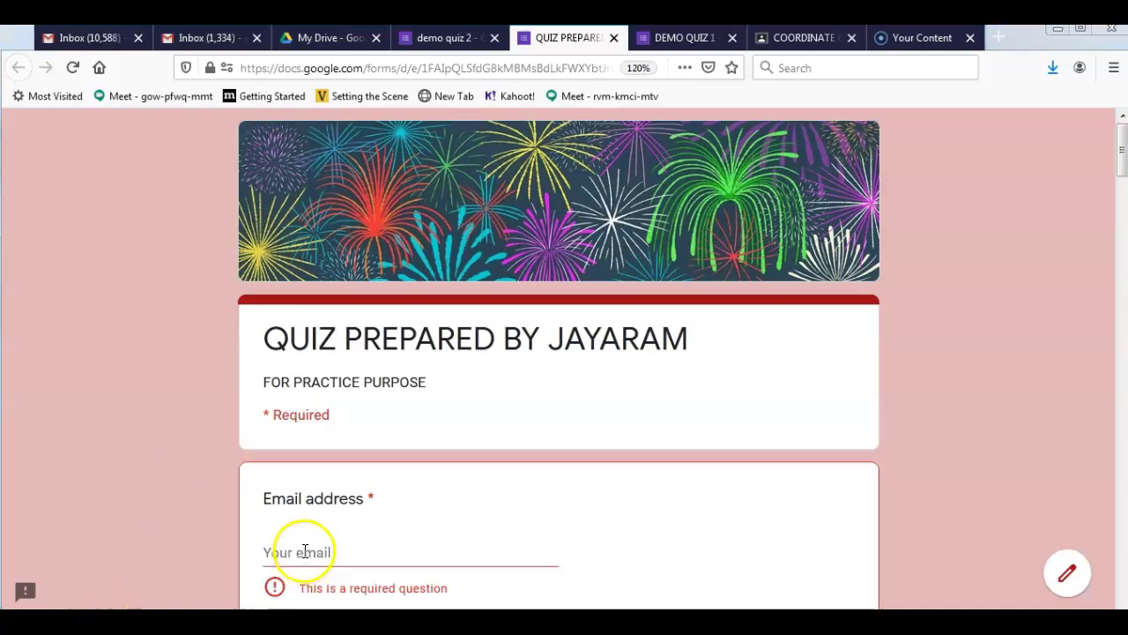
{"action": "key", "text": "Down"}
{"action": "key", "text": "Return"}
Step: Continue to the PROFESSIONAL DETAILS section and check the end of the form for a response copy option or notice
{"action": "scroll", "coordinate": [318, 551], "scroll_direction": "down", "scroll_amount": 15}
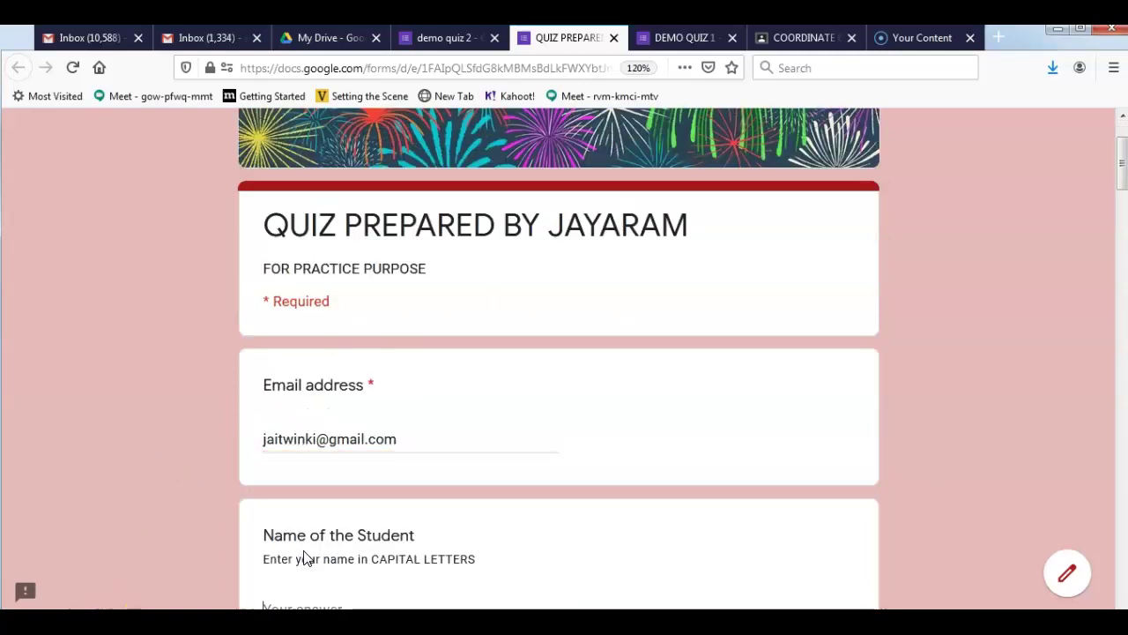
{"action": "scroll", "coordinate": [348, 542], "scroll_direction": "down", "scroll_amount": 10}
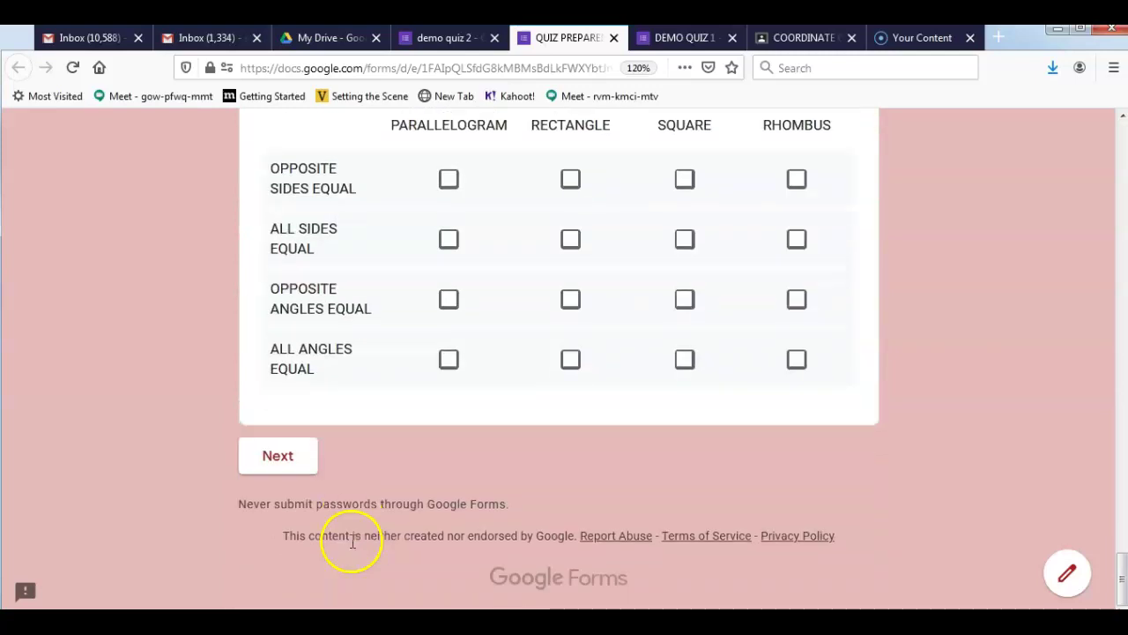
{"action": "left_click", "coordinate": [295, 463]}
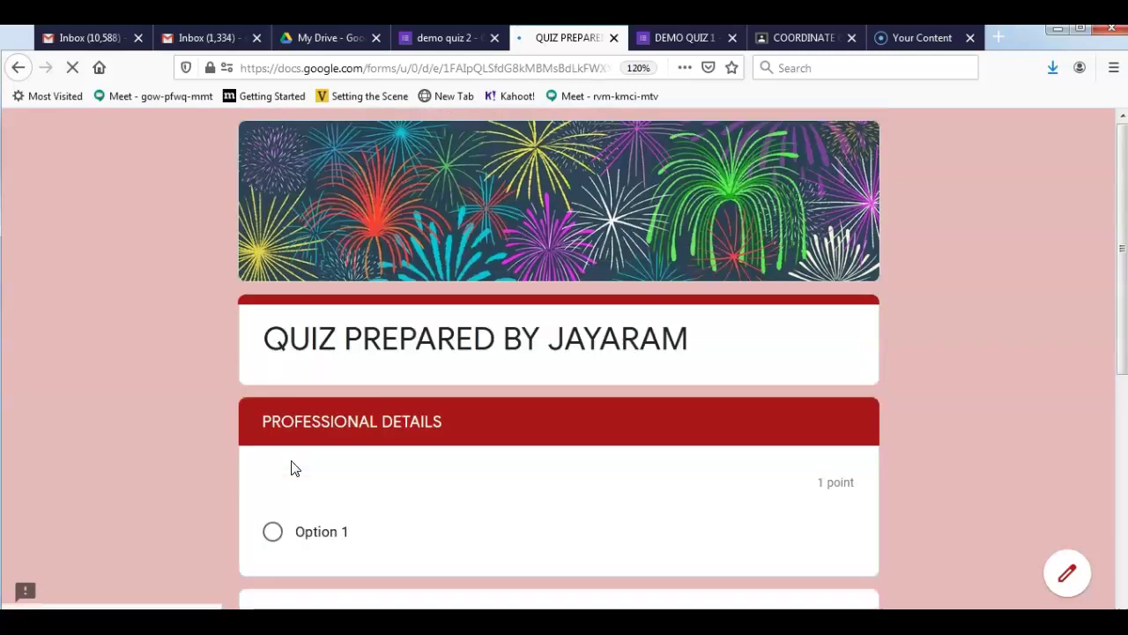
{"action": "scroll", "coordinate": [395, 462], "scroll_direction": "down", "scroll_amount": 5}
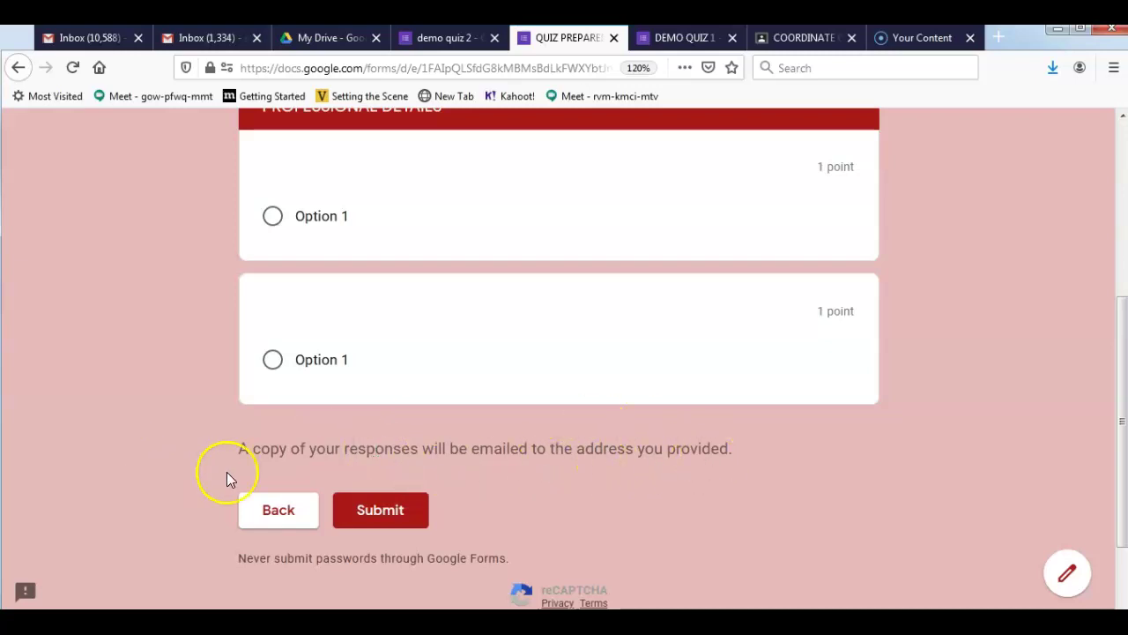
{"action": "scroll", "coordinate": [415, 460], "scroll_direction": "up", "scroll_amount": 3}
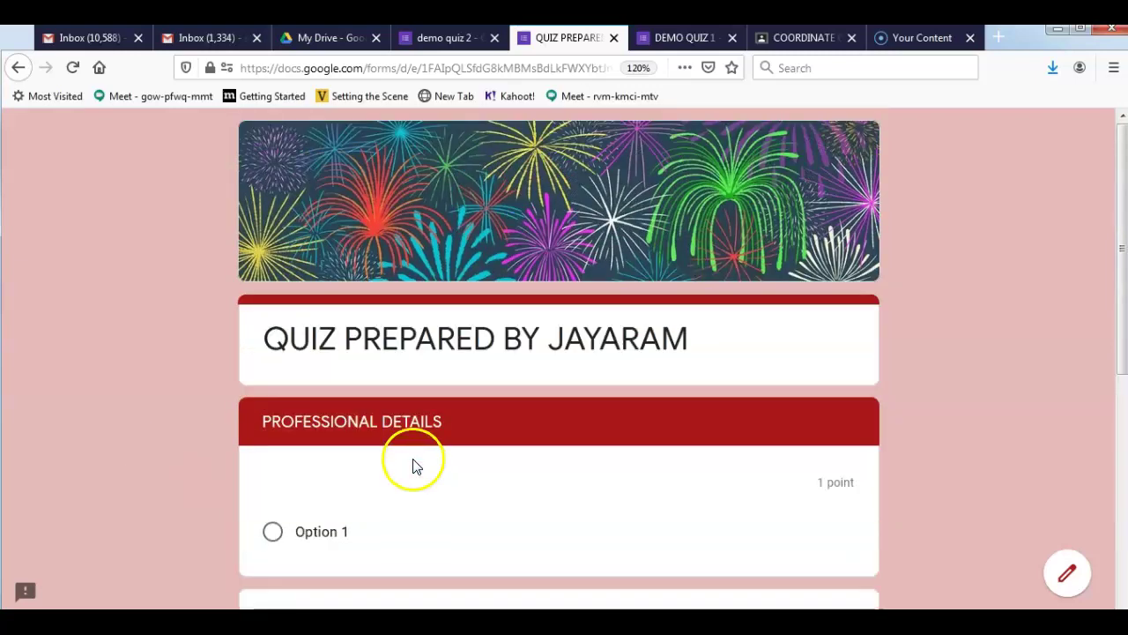
Step: Close the form preview without submitting and switch back to the demo quiz 2 editor
{"action": "left_click", "coordinate": [613, 38]}
{"action": "left_click", "coordinate": [666, 331]}
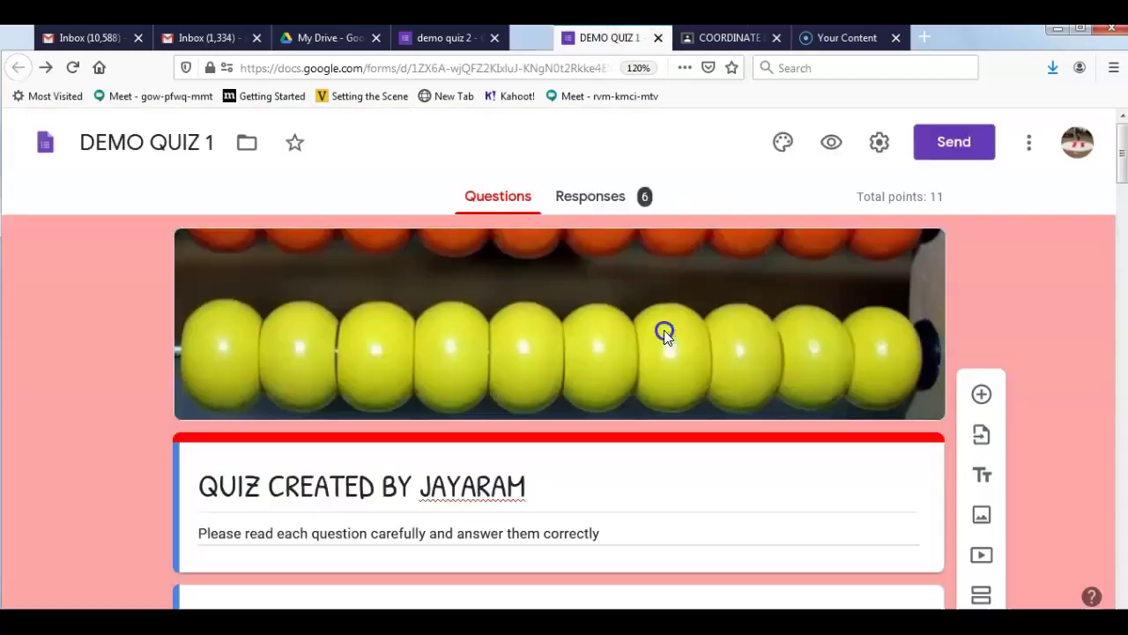
{"action": "left_click", "coordinate": [882, 145]}
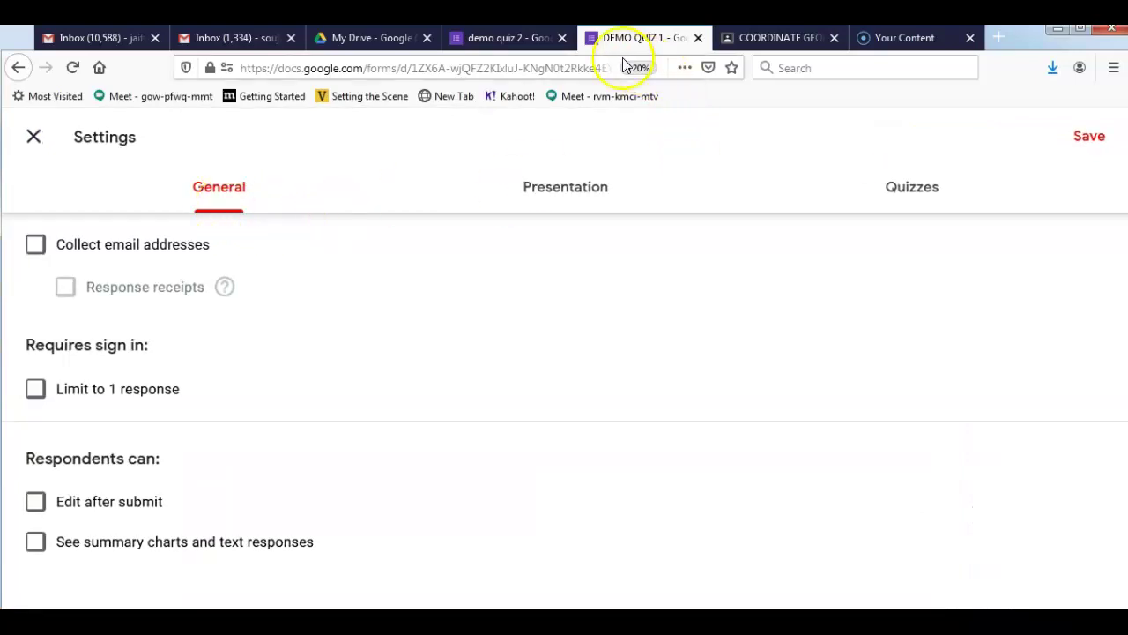
{"action": "left_click", "coordinate": [511, 37]}
Step: Turn off Collect email addresses, limit the form to 1 response and save the settings
{"action": "left_click", "coordinate": [876, 143]}
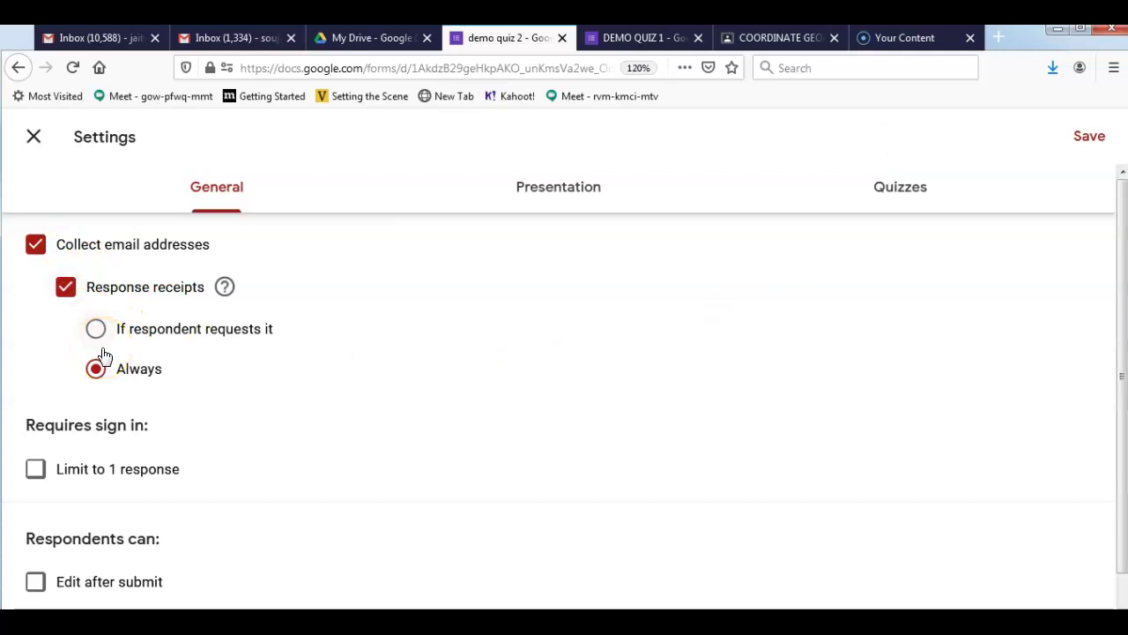
{"action": "left_click", "coordinate": [35, 244]}
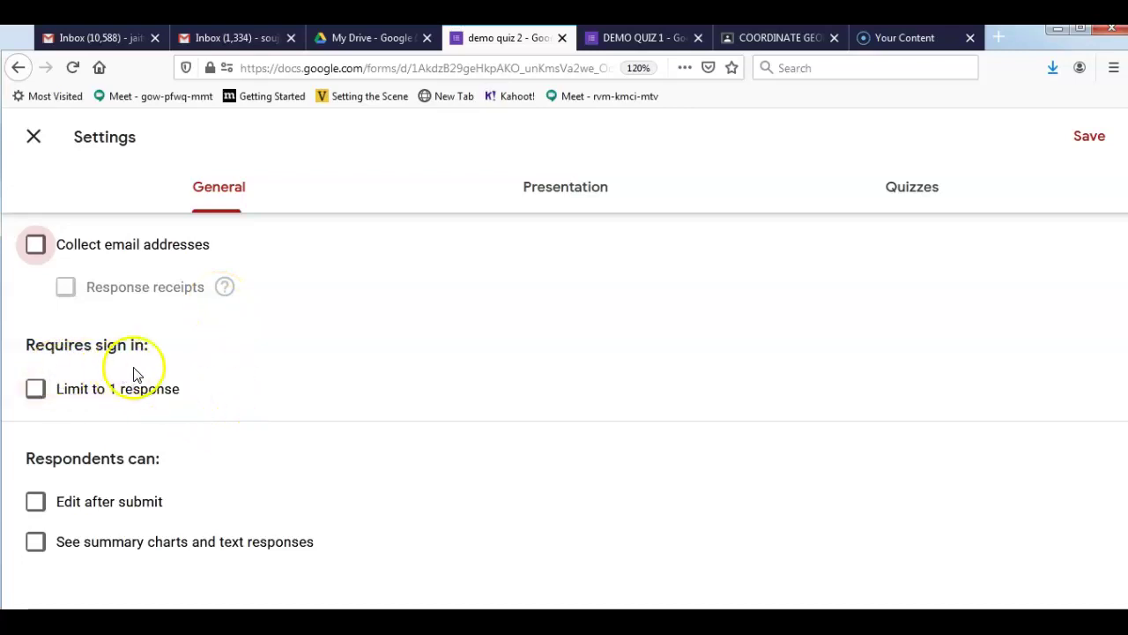
{"action": "left_click", "coordinate": [35, 395]}
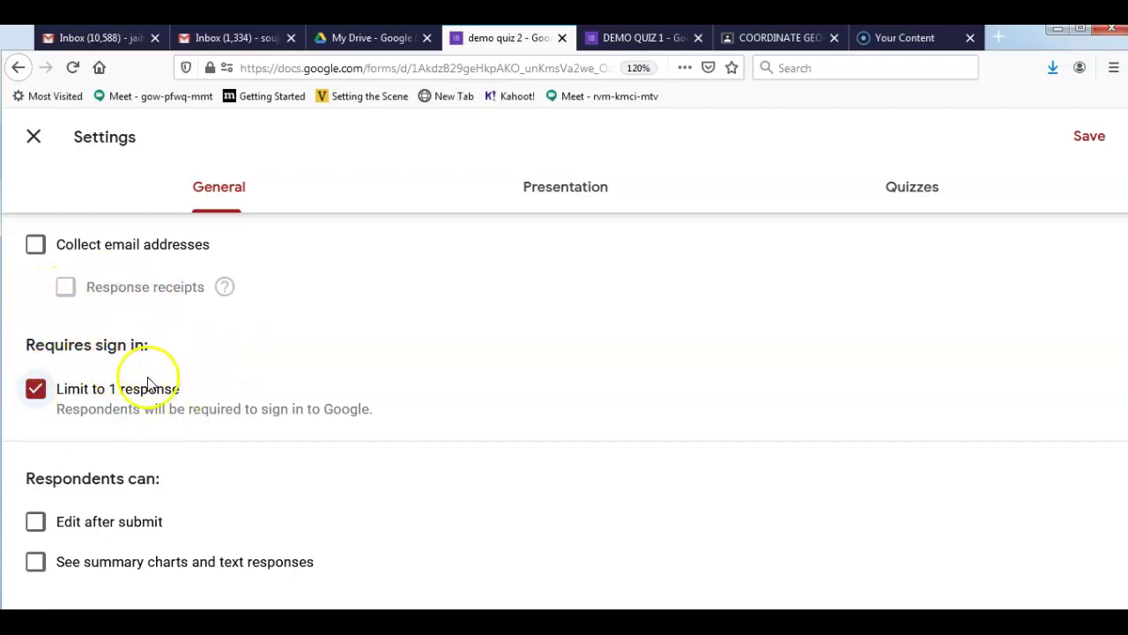
{"action": "left_click", "coordinate": [1091, 142]}
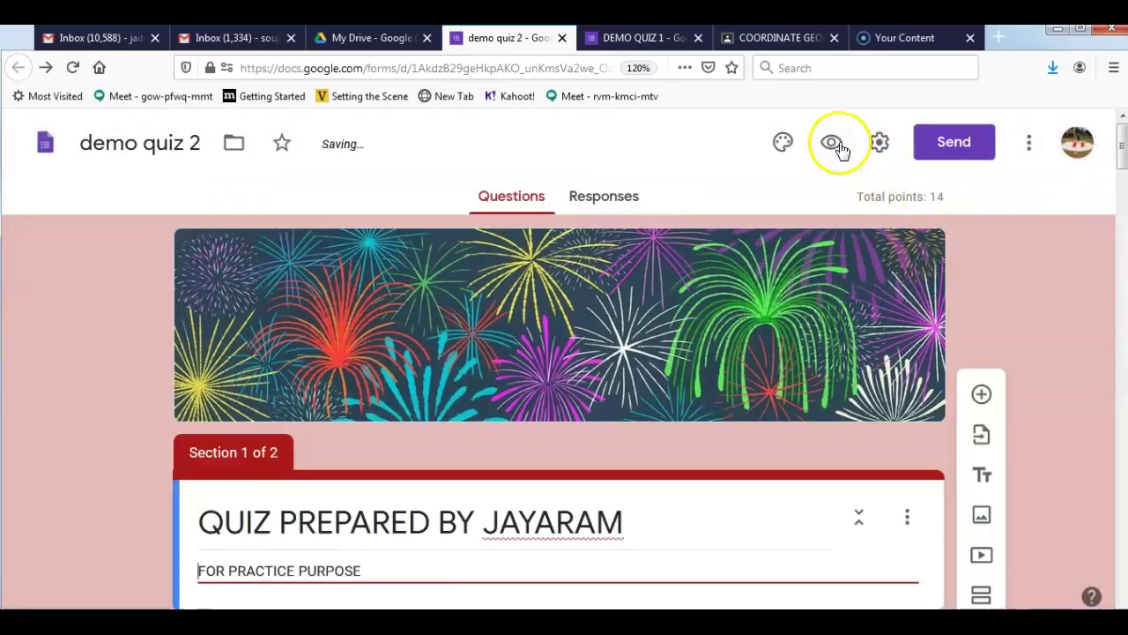
Step: Preview the form, continue through both sections without answering and submit the blank response
{"action": "left_click", "coordinate": [833, 143]}
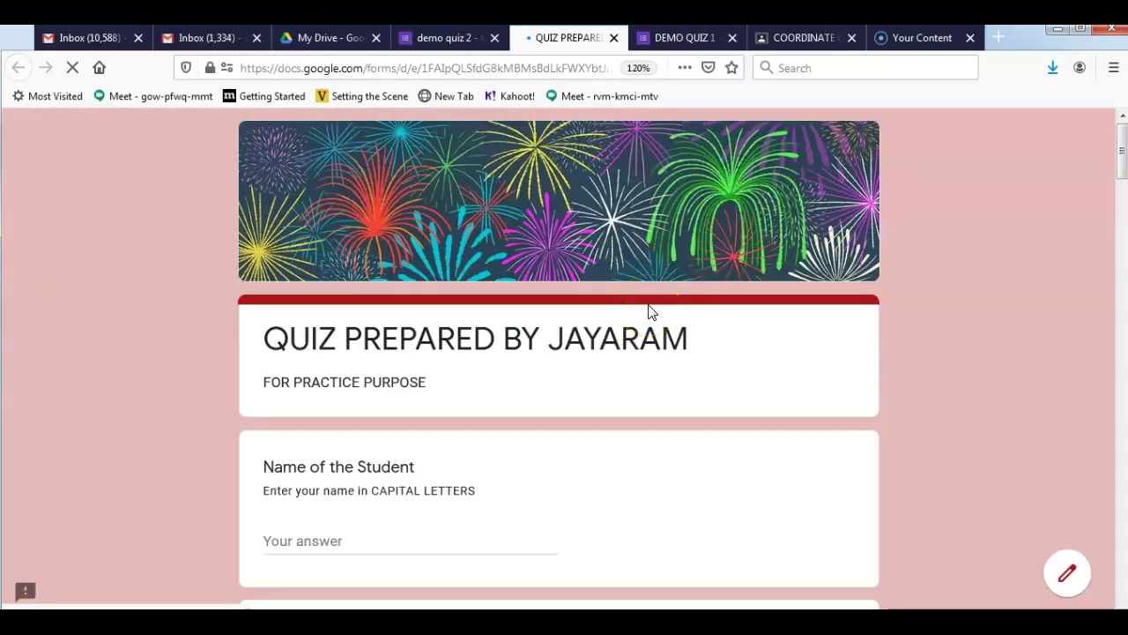
{"action": "scroll", "coordinate": [649, 310], "scroll_direction": "down", "scroll_amount": 15}
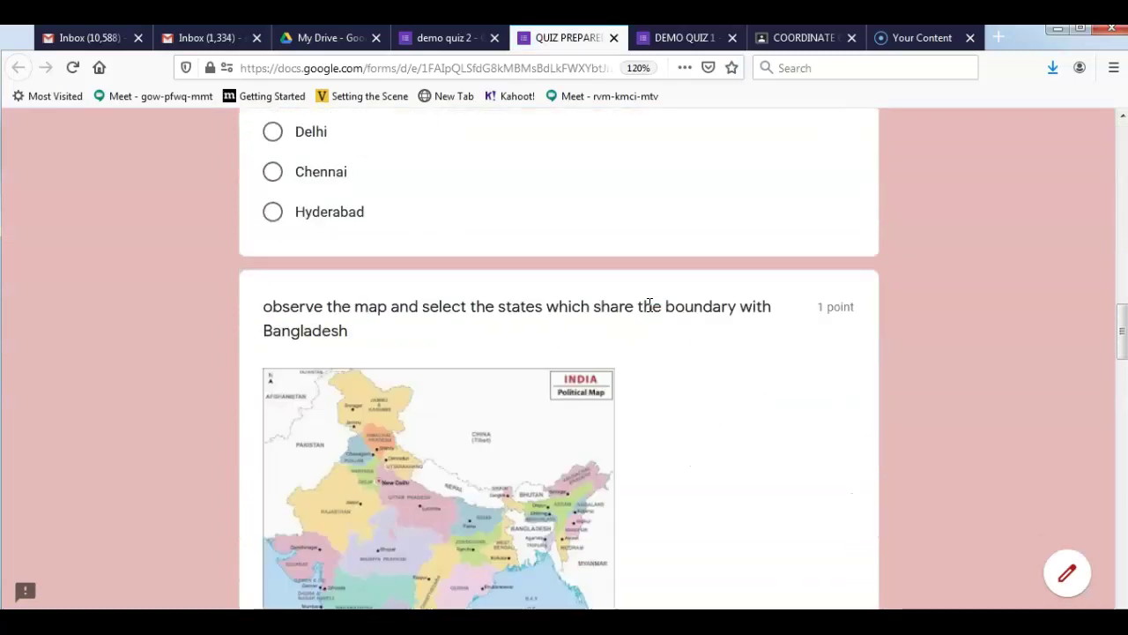
{"action": "scroll", "coordinate": [649, 305], "scroll_direction": "down", "scroll_amount": 15}
{"action": "left_click", "coordinate": [302, 453]}
{"action": "scroll", "coordinate": [308, 457], "scroll_direction": "down", "scroll_amount": 3}
{"action": "left_click", "coordinate": [371, 455]}
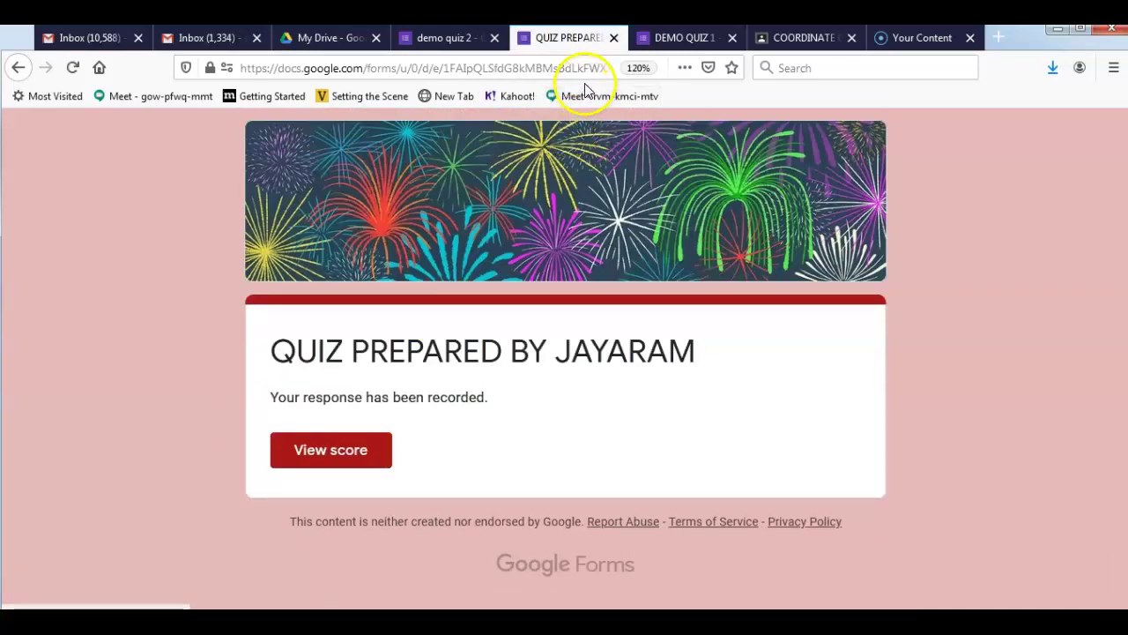
Step: View the score of the submitted response, close the score and preview pages and return to the demo quiz 2 editor
{"action": "left_click", "coordinate": [343, 451]}
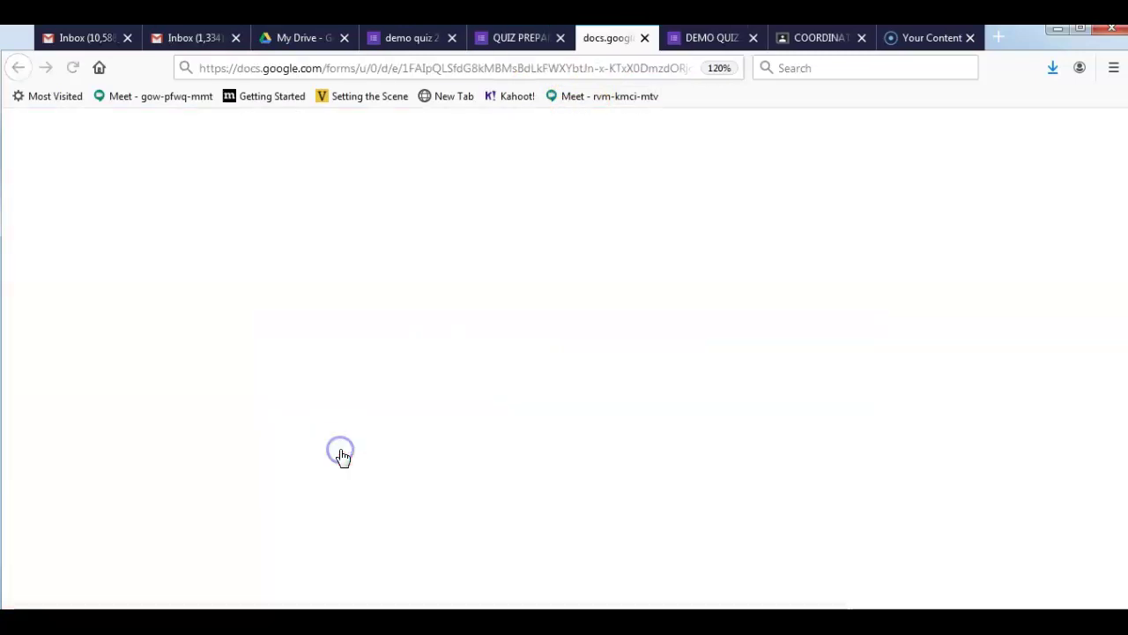
{"action": "left_click", "coordinate": [653, 38]}
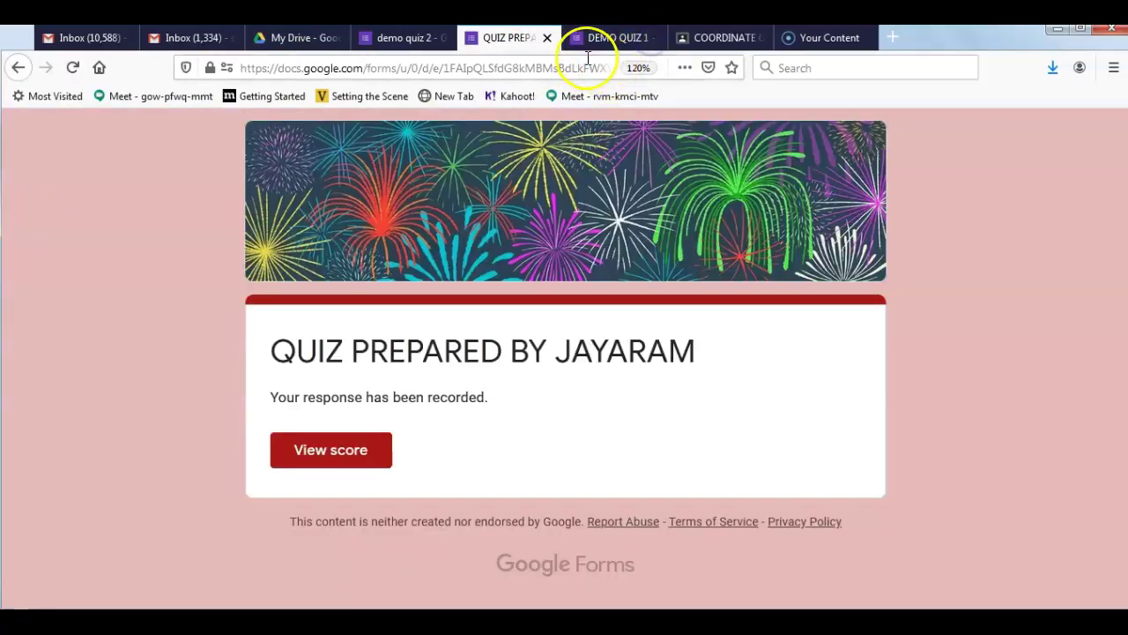
{"action": "left_click", "coordinate": [547, 39]}
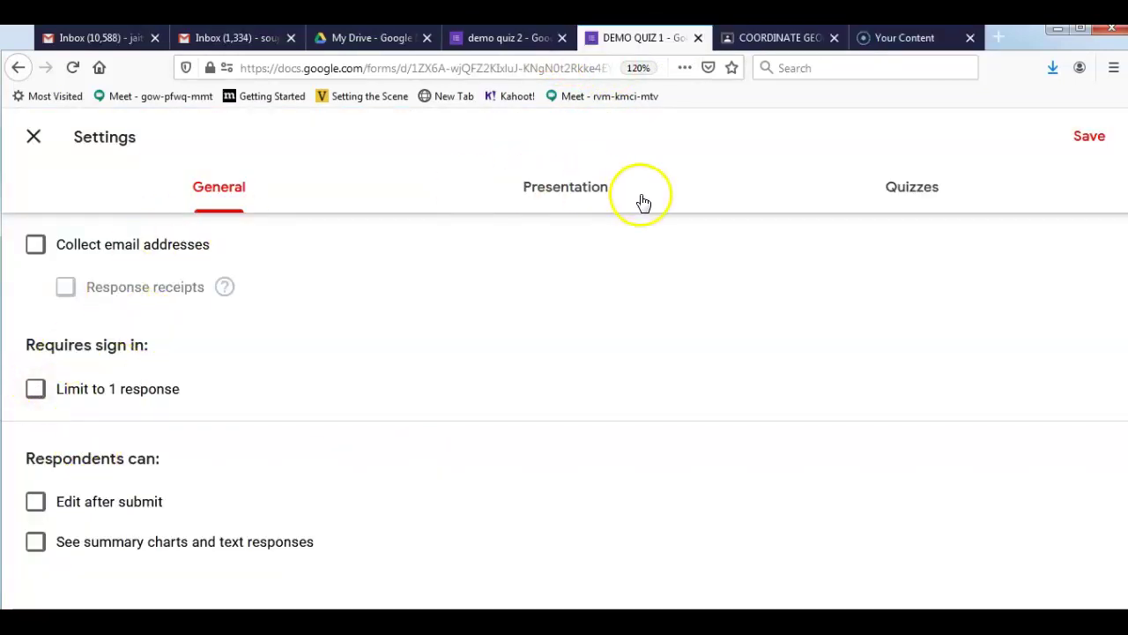
{"action": "left_click", "coordinate": [495, 36]}
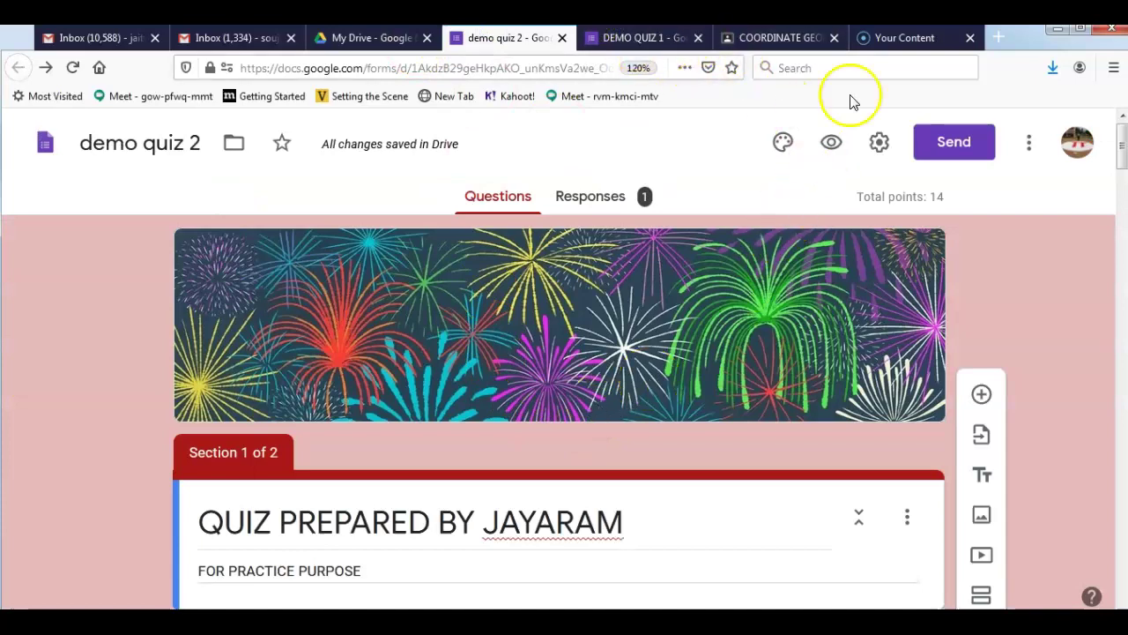
Step: Enable Show progress bar and Shuffle question order in the form's presentation settings
{"action": "left_click", "coordinate": [875, 144]}
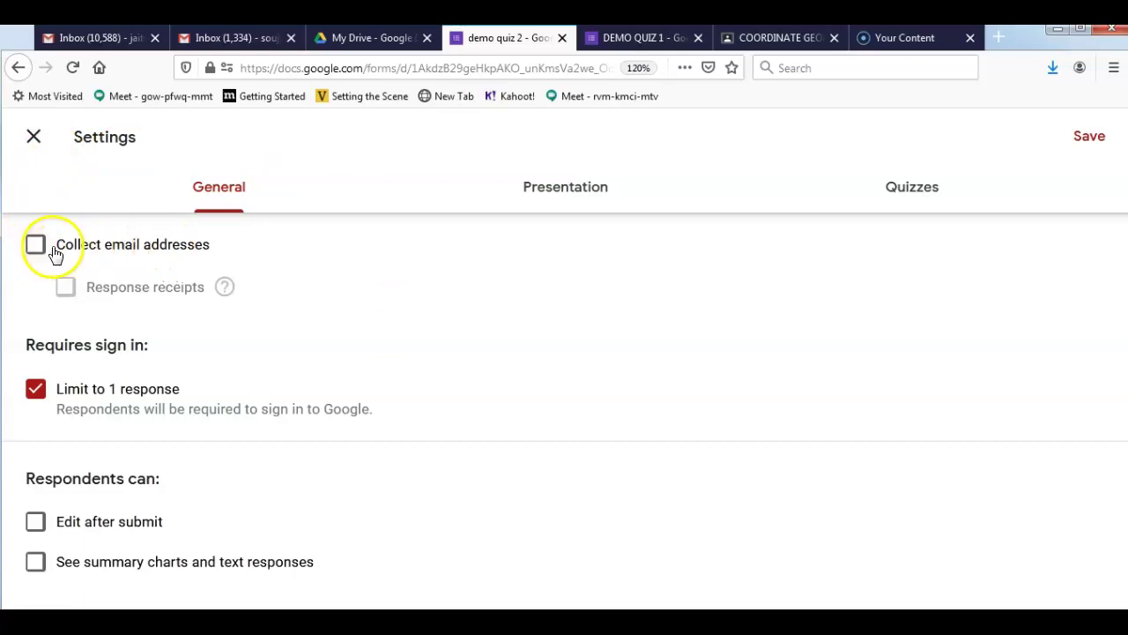
{"action": "left_click", "coordinate": [563, 187]}
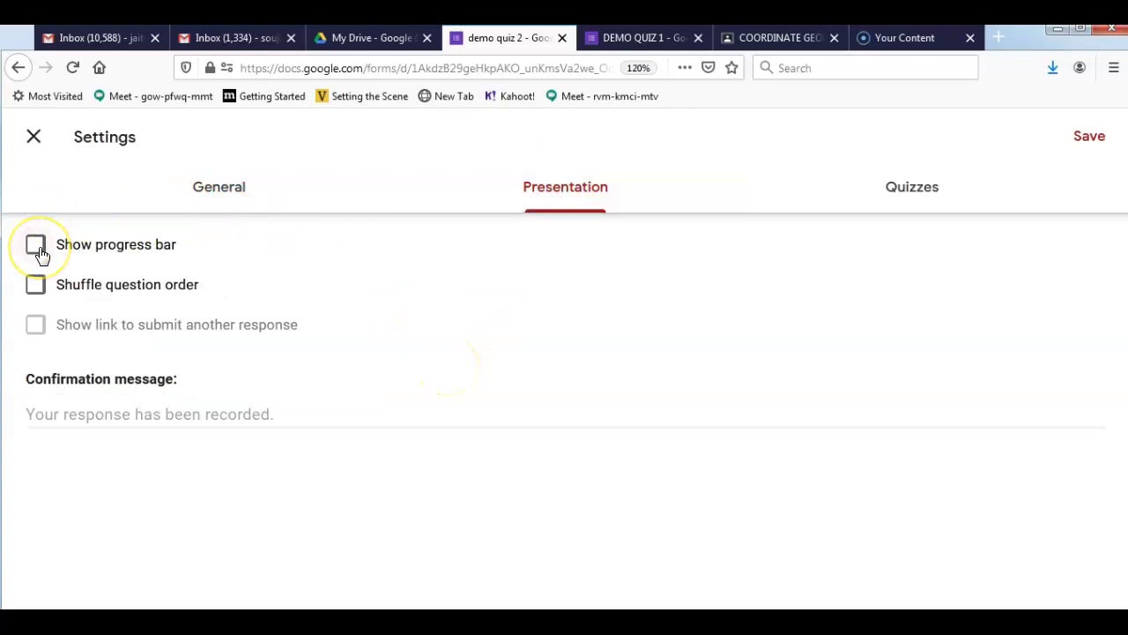
{"action": "left_click", "coordinate": [39, 293]}
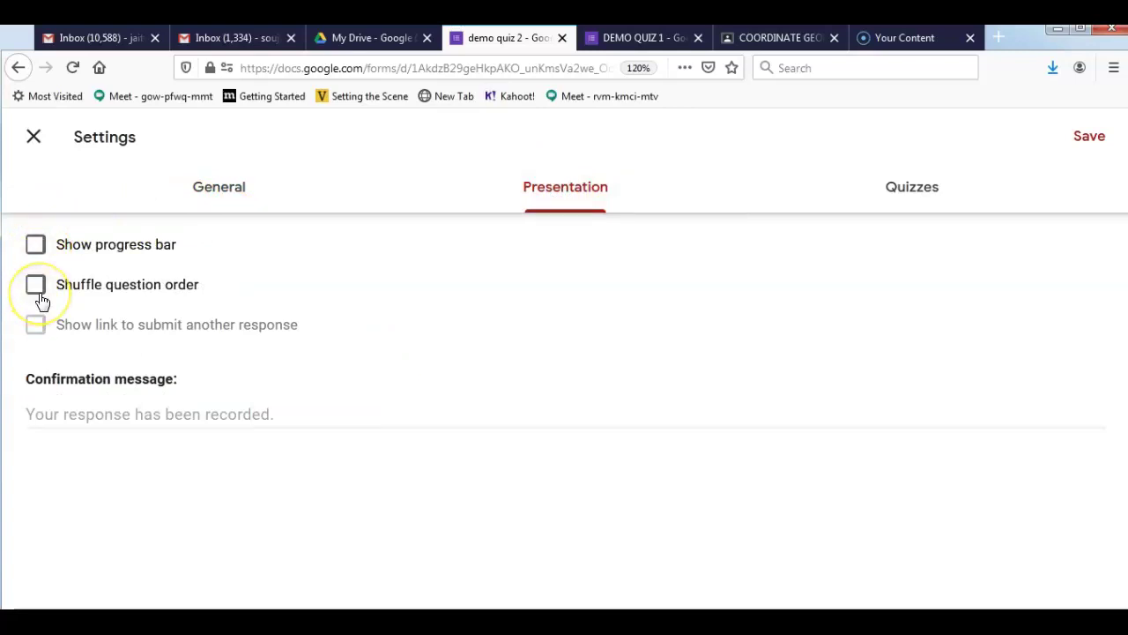
{"action": "left_click", "coordinate": [71, 408]}
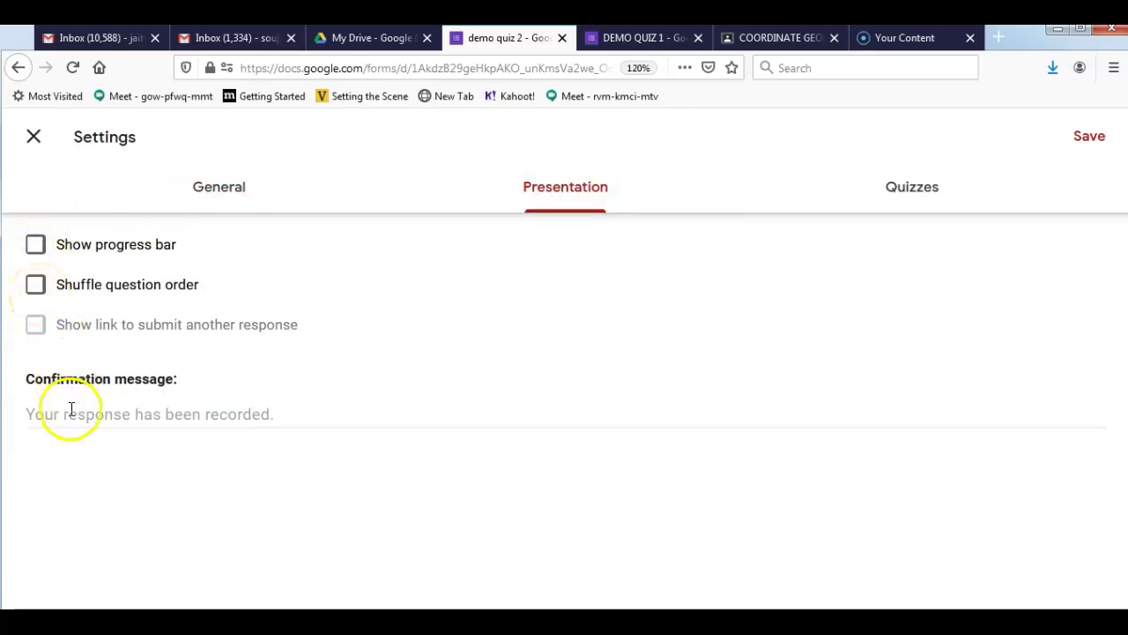
{"action": "left_click", "coordinate": [37, 245]}
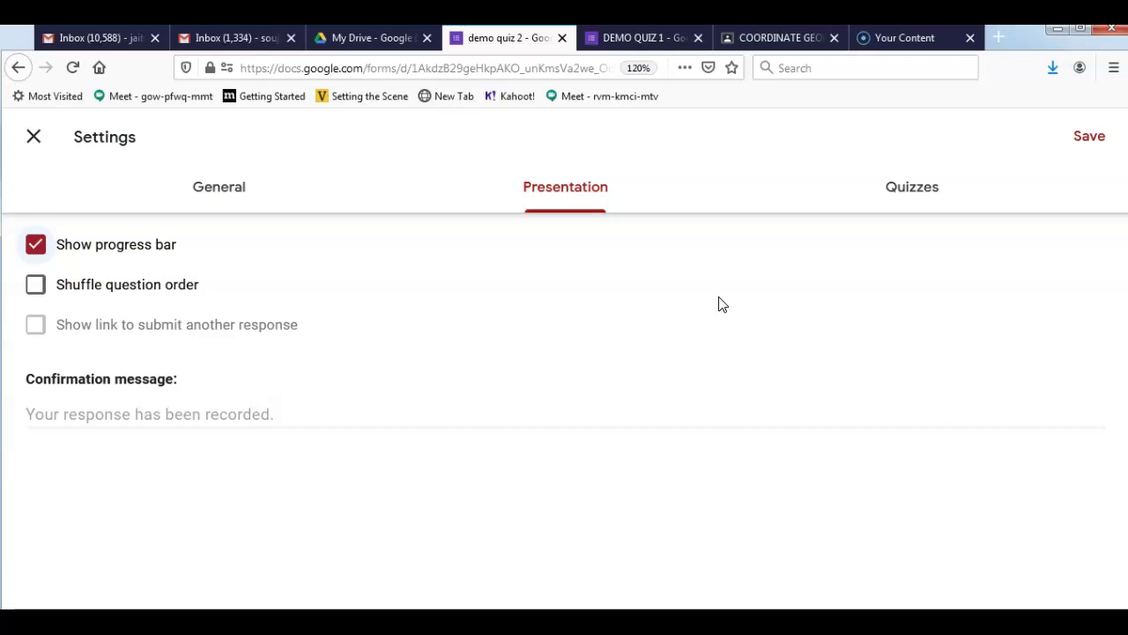
{"action": "left_click", "coordinate": [36, 285]}
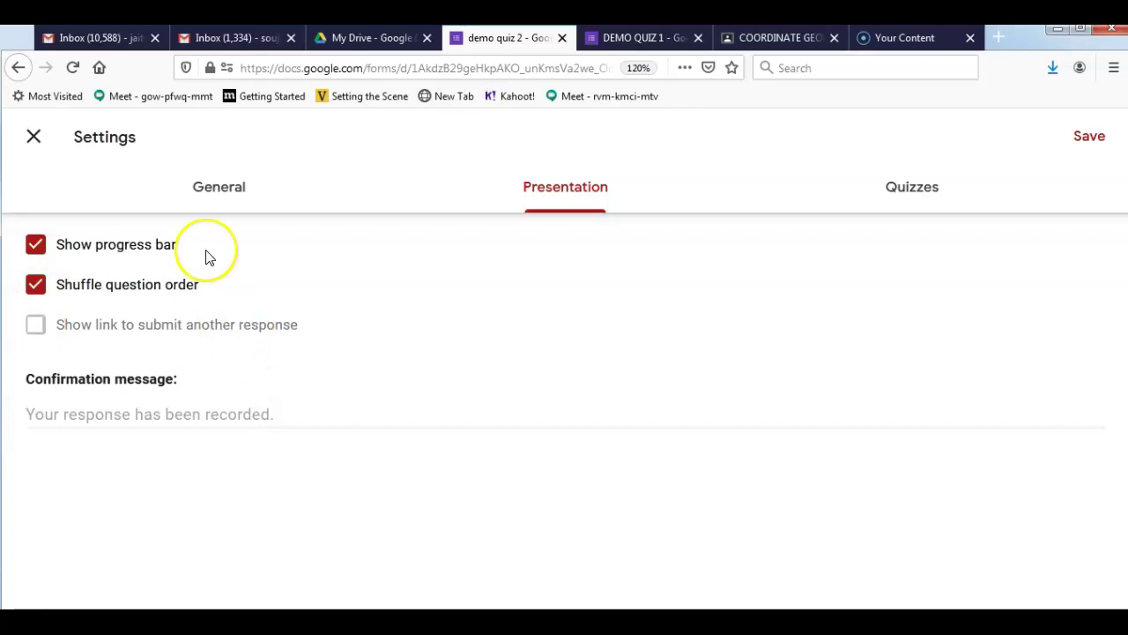
Step: Turn off Limit to 1 response and enable Show link to submit another response
{"action": "left_click", "coordinate": [213, 190]}
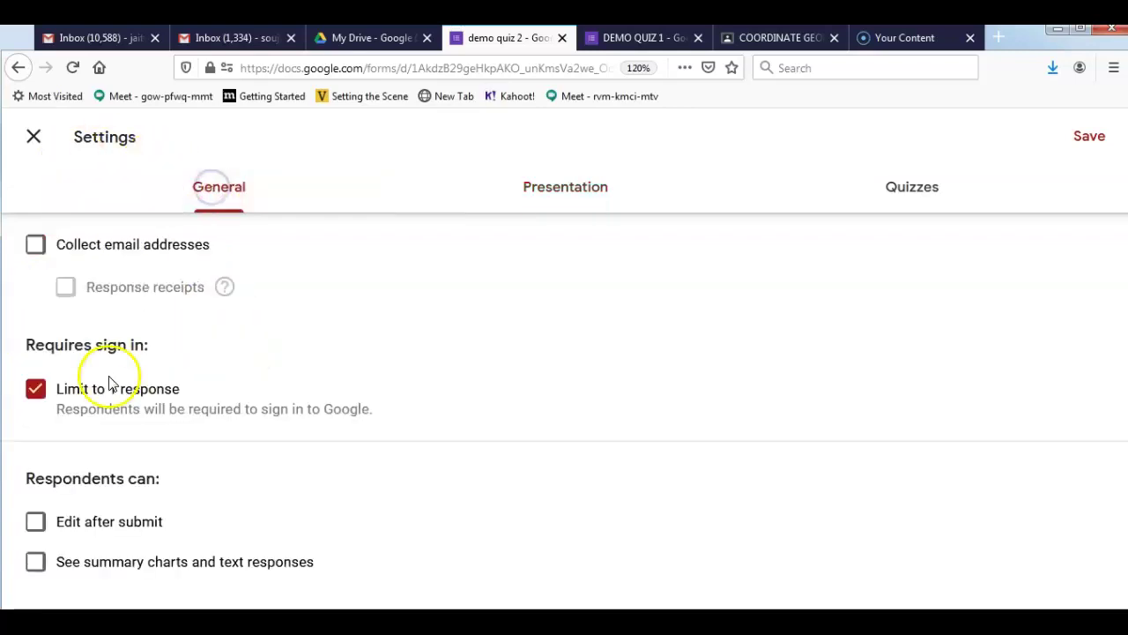
{"action": "left_click", "coordinate": [34, 396]}
{"action": "left_click", "coordinate": [536, 189]}
{"action": "left_click", "coordinate": [37, 324]}
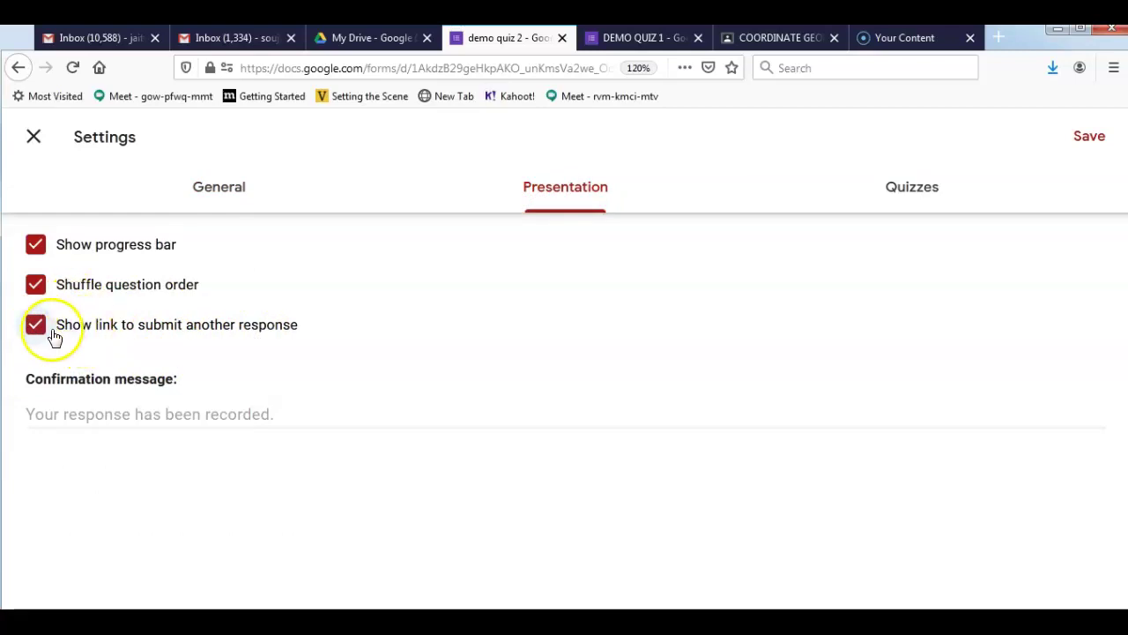
Step: Turn Limit to 1 response back on in the general settings and return to the presentation settings
{"action": "left_click", "coordinate": [221, 189]}
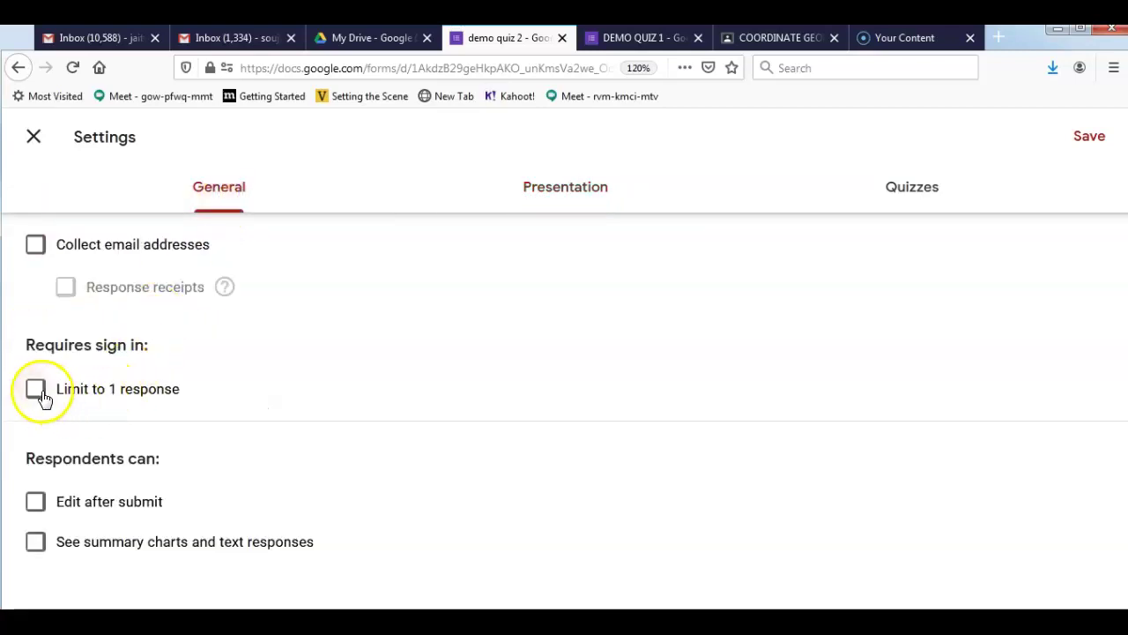
{"action": "left_click", "coordinate": [38, 393]}
{"action": "left_click", "coordinate": [600, 204]}
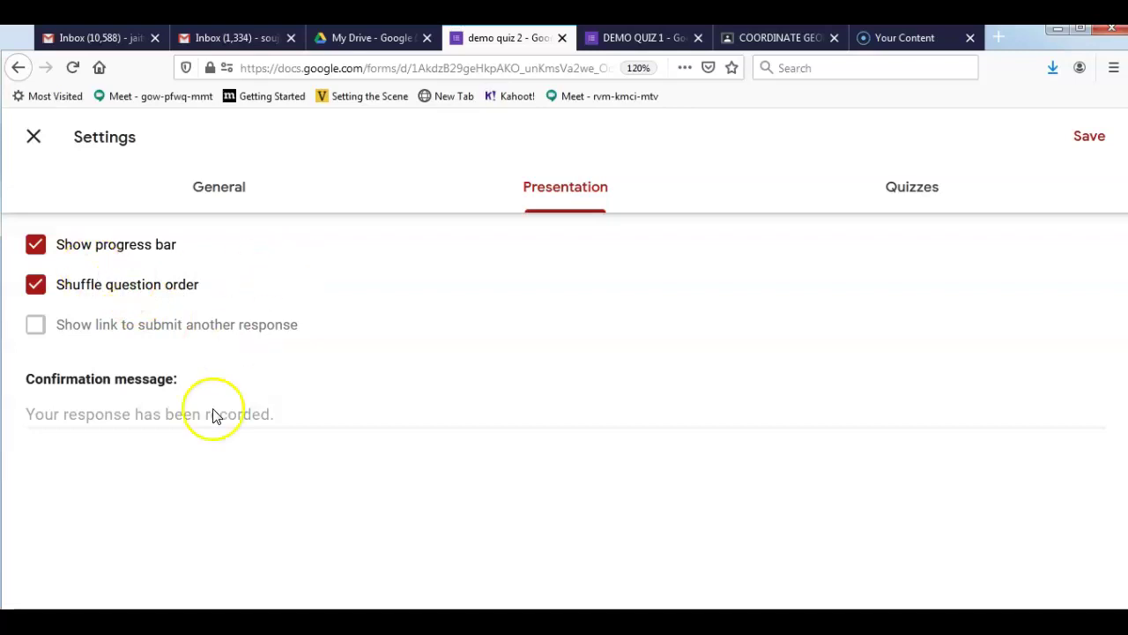
Step: Set the confirmation message to "thank you very much for filling the form" and turn off Show progress bar and Shuffle question order
{"action": "left_click", "coordinate": [147, 416]}
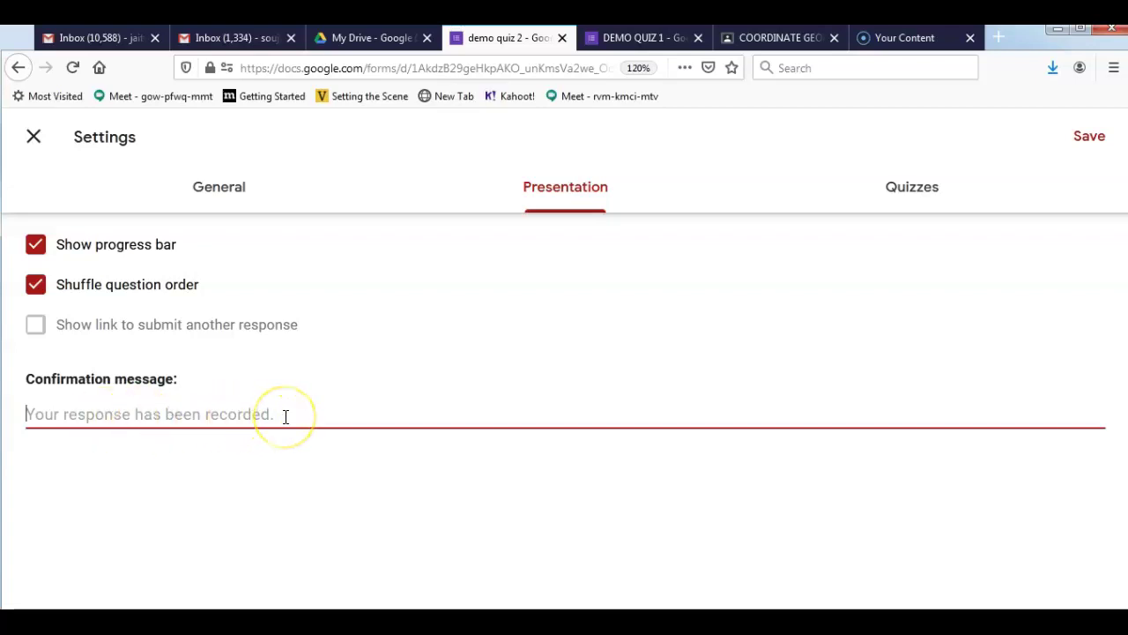
{"action": "type", "text": "t"}
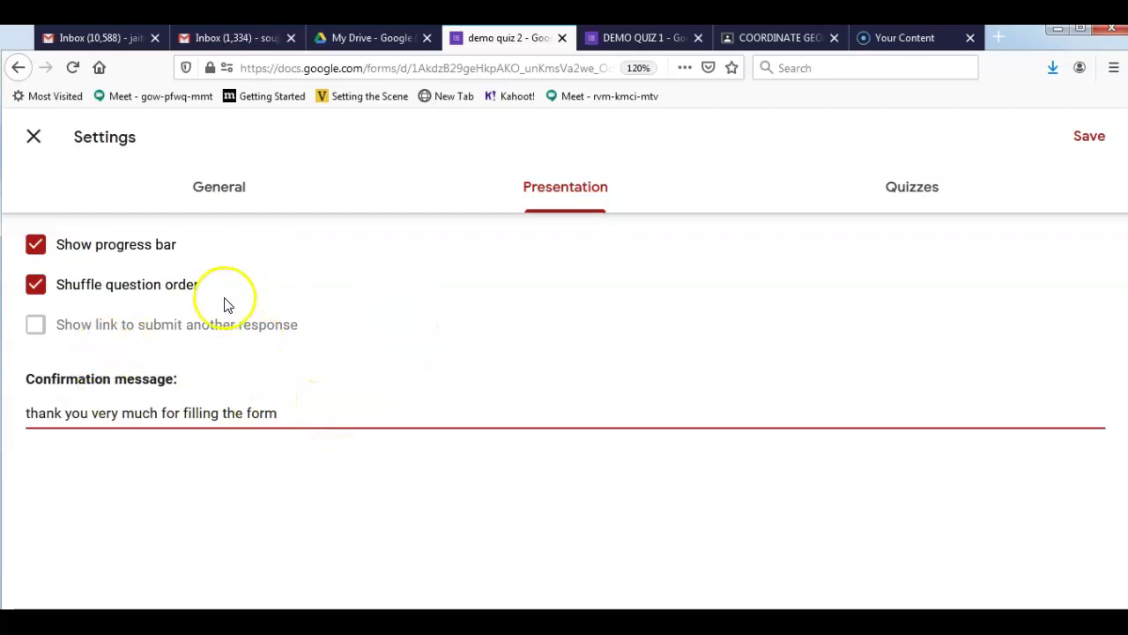
{"action": "left_click", "coordinate": [37, 247]}
{"action": "left_click", "coordinate": [34, 287]}
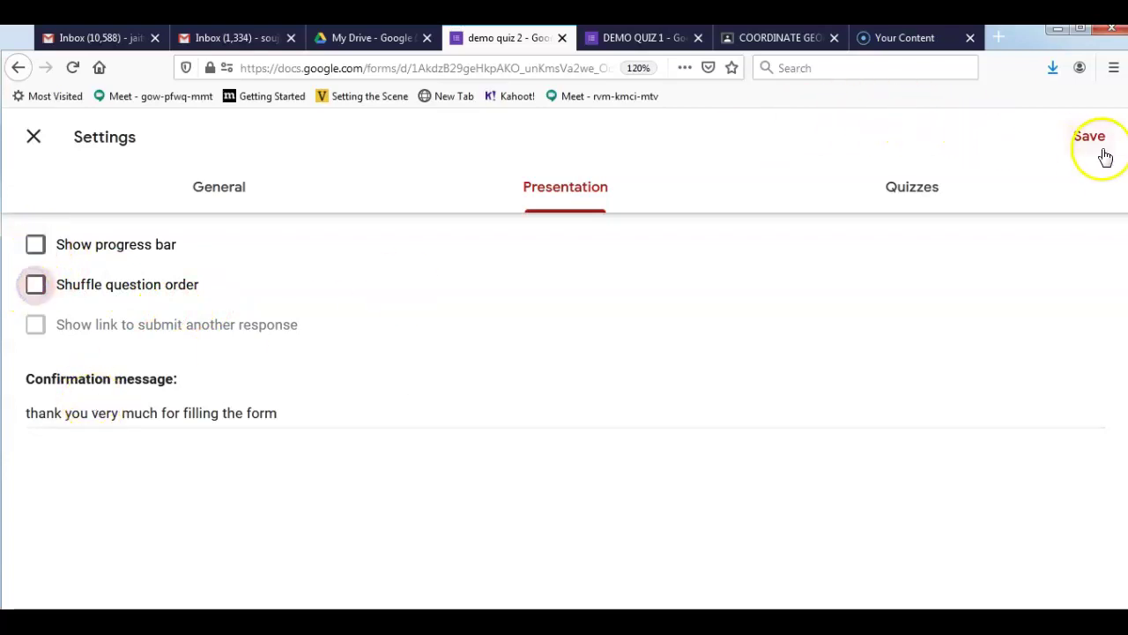
Step: Set the quiz's grade release to Later, after manual review
{"action": "left_click", "coordinate": [919, 192]}
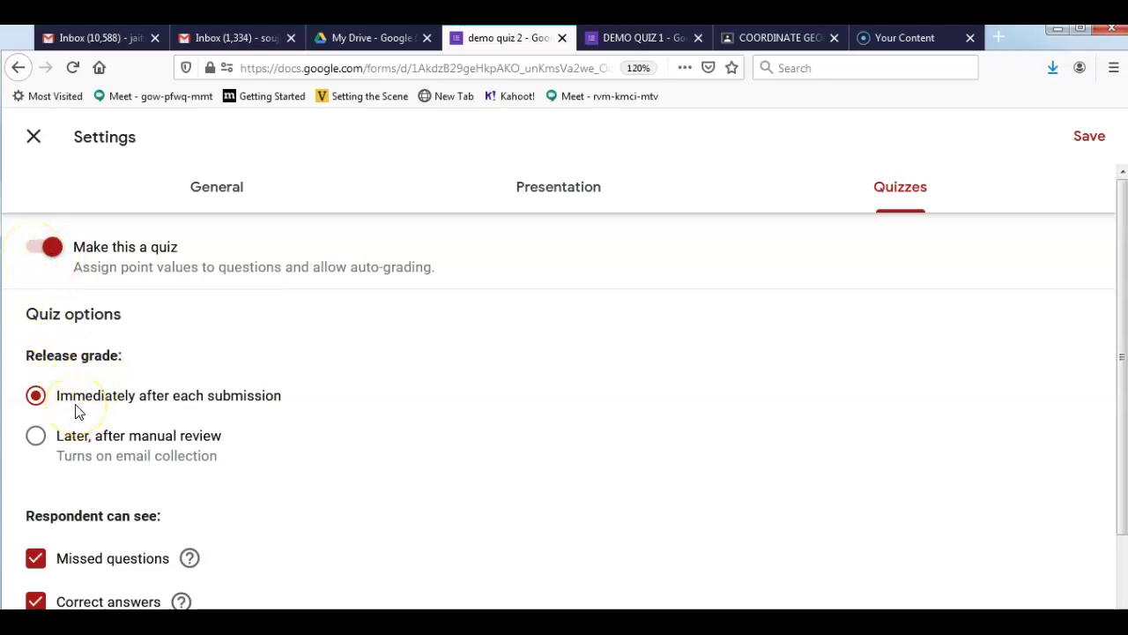
{"action": "scroll", "coordinate": [196, 382], "scroll_direction": "down", "scroll_amount": 2}
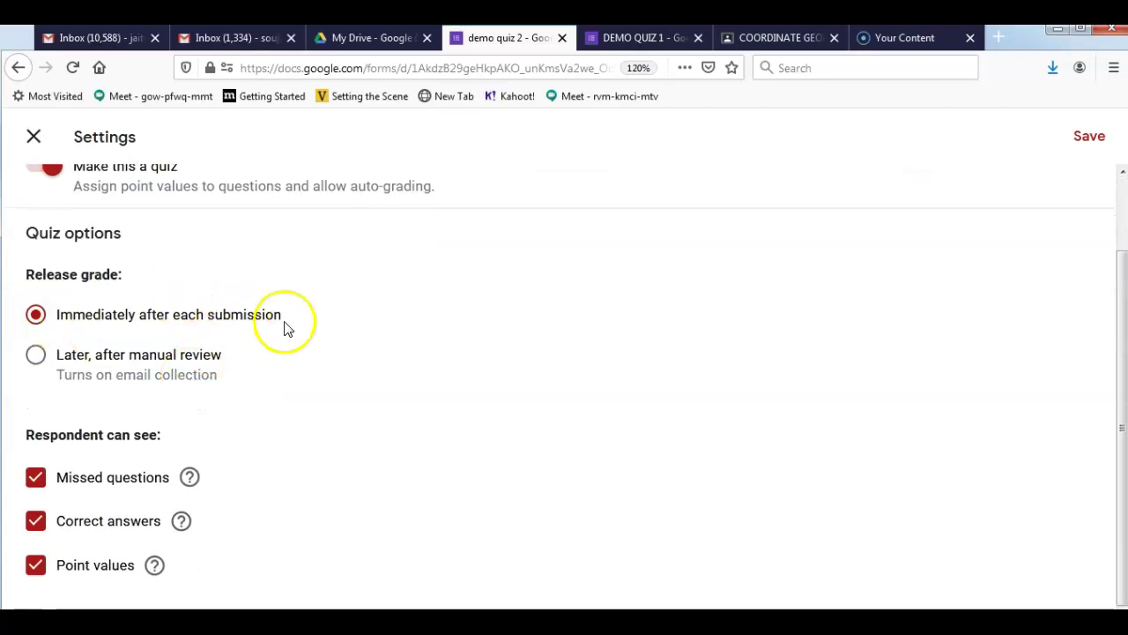
{"action": "left_click", "coordinate": [36, 356]}
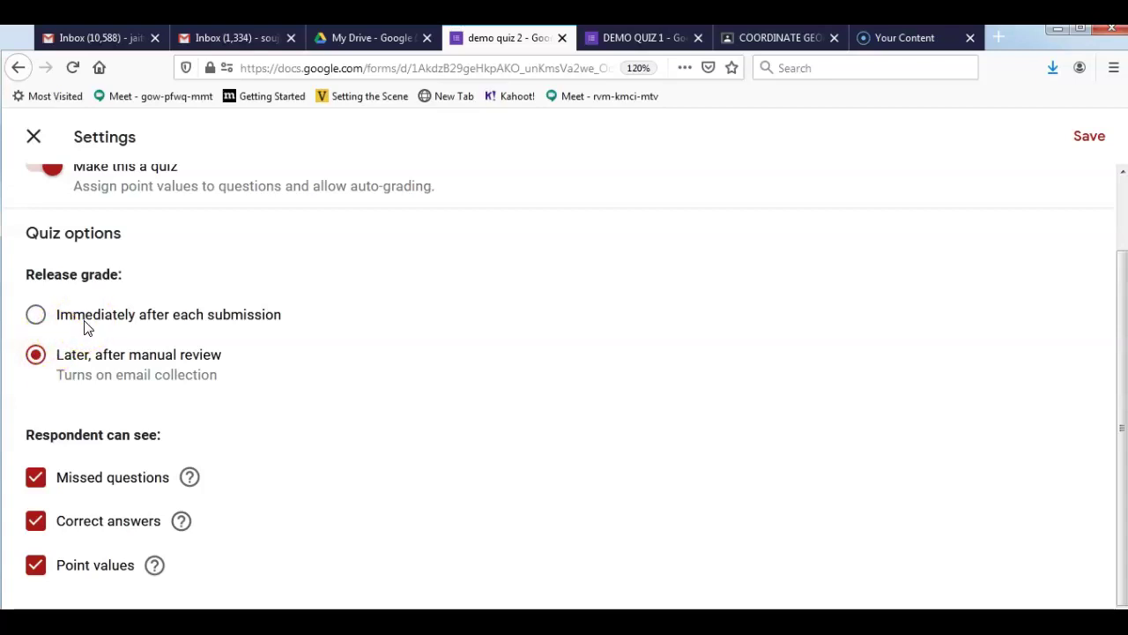
{"action": "scroll", "coordinate": [231, 370], "scroll_direction": "up", "scroll_amount": 2}
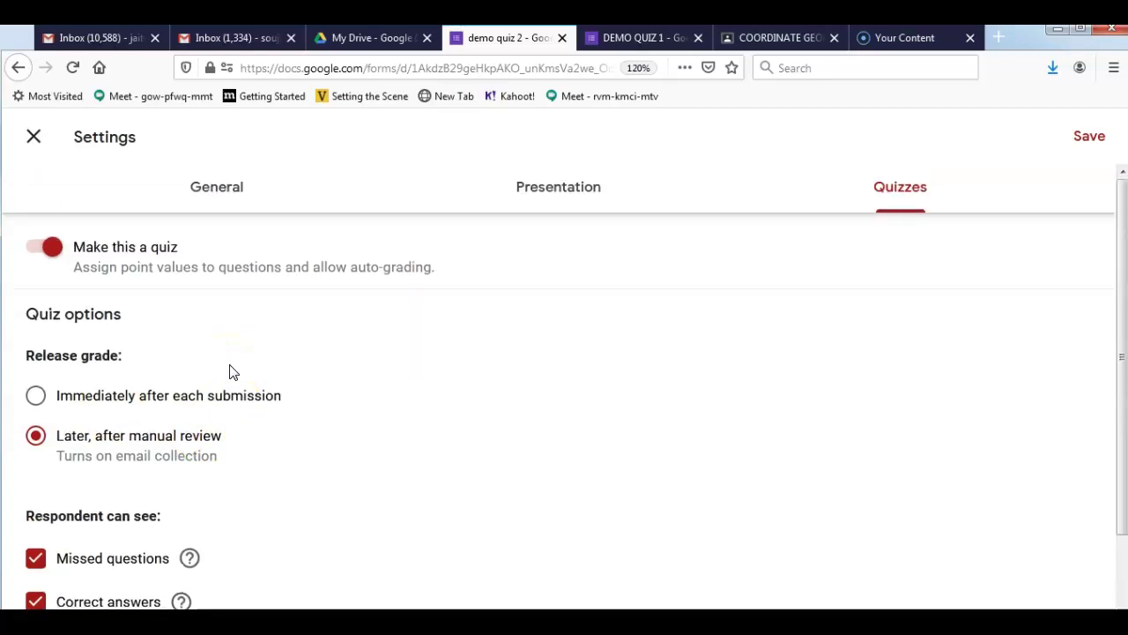
Step: Turn off Collect email addresses and Limit to 1 response in the general settings
{"action": "left_click", "coordinate": [232, 189]}
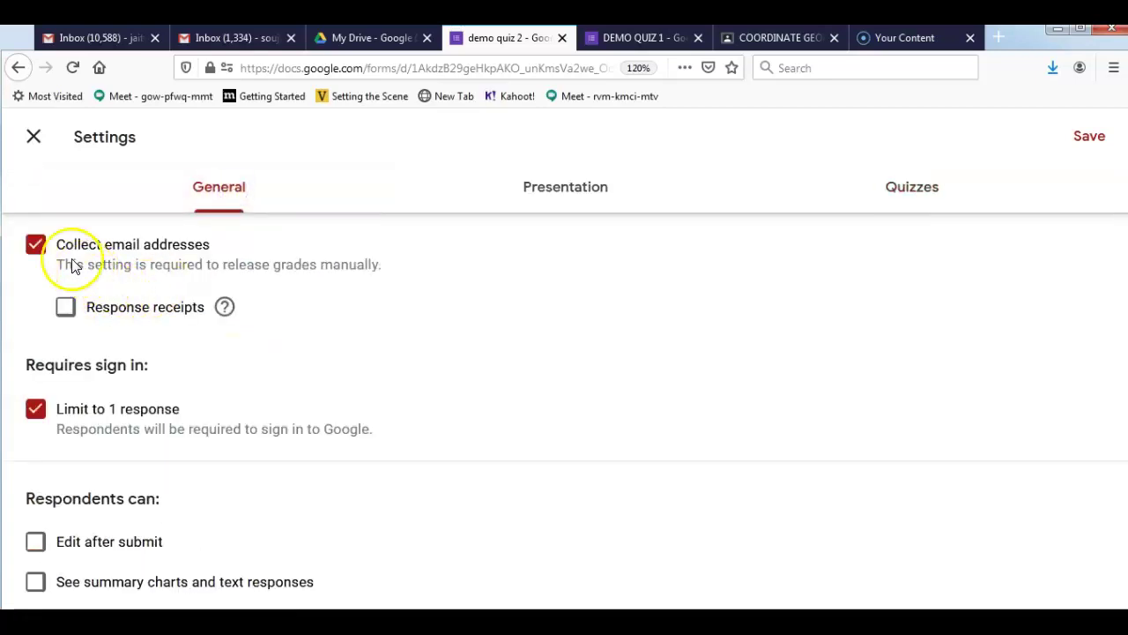
{"action": "left_click", "coordinate": [37, 249]}
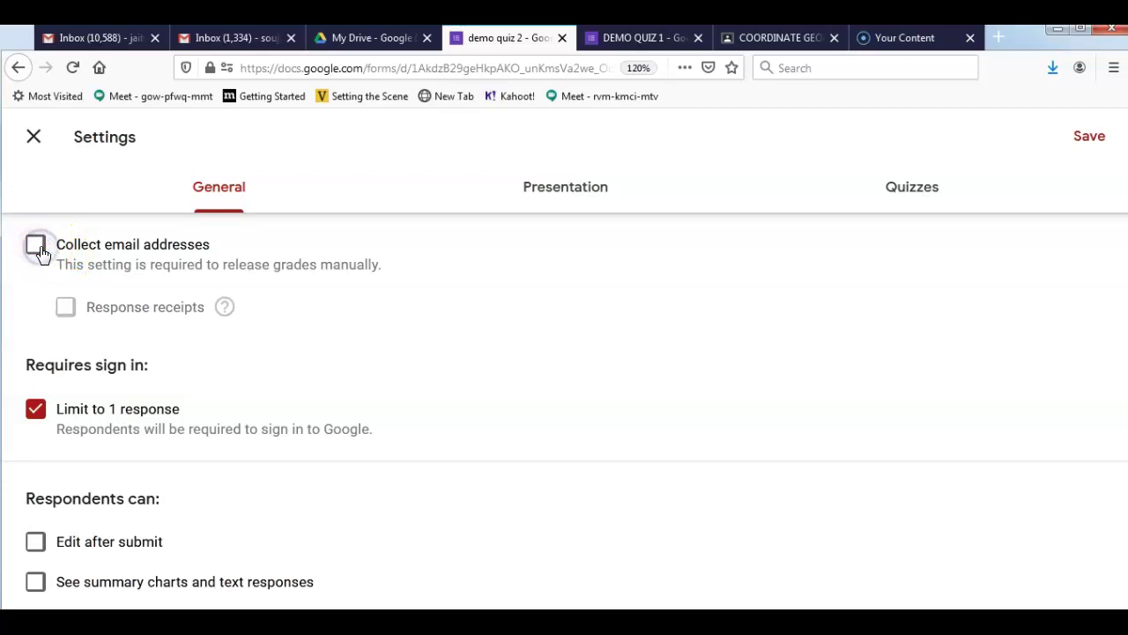
{"action": "left_click", "coordinate": [35, 409]}
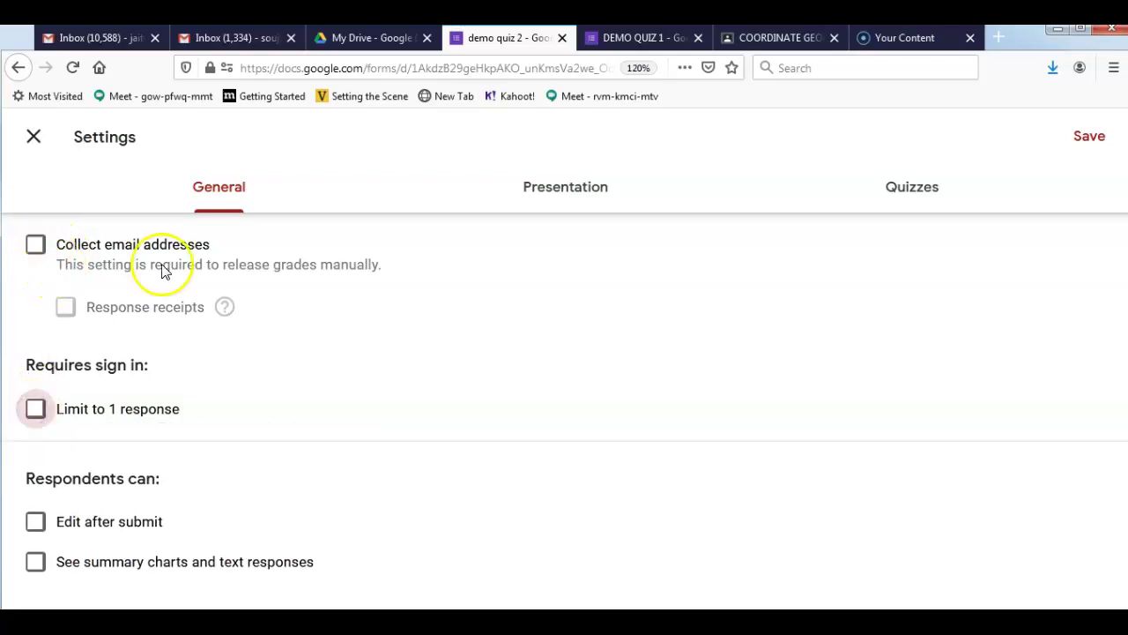
Step: Set the grade release to Immediately after each submission and check the email collection option in the general settings
{"action": "left_click", "coordinate": [919, 191]}
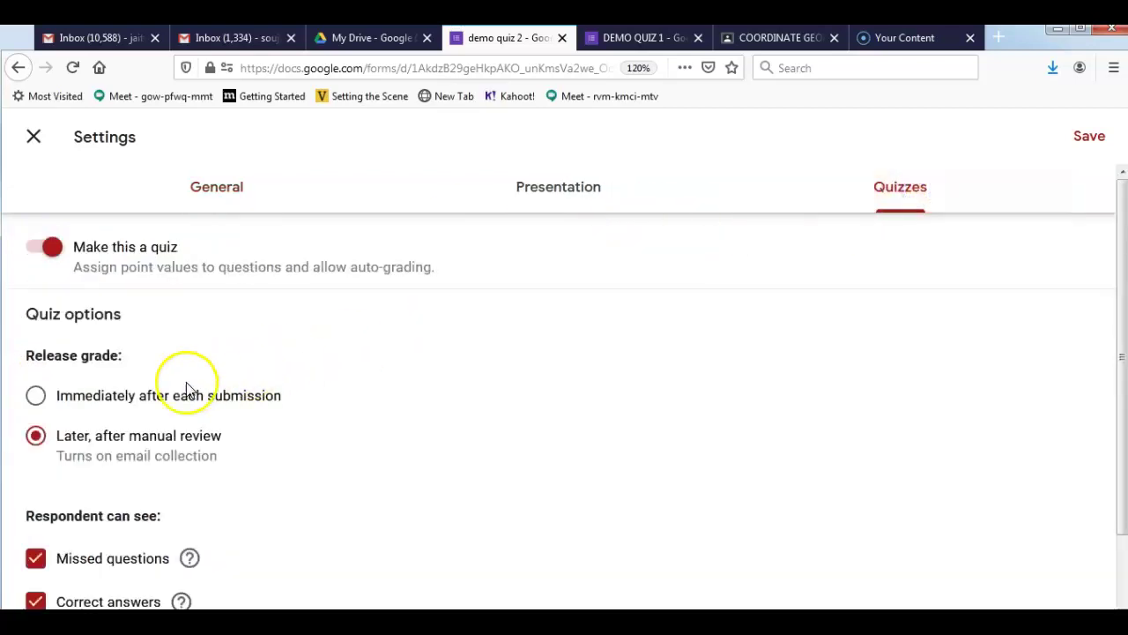
{"action": "left_click", "coordinate": [38, 397]}
{"action": "left_click", "coordinate": [215, 181]}
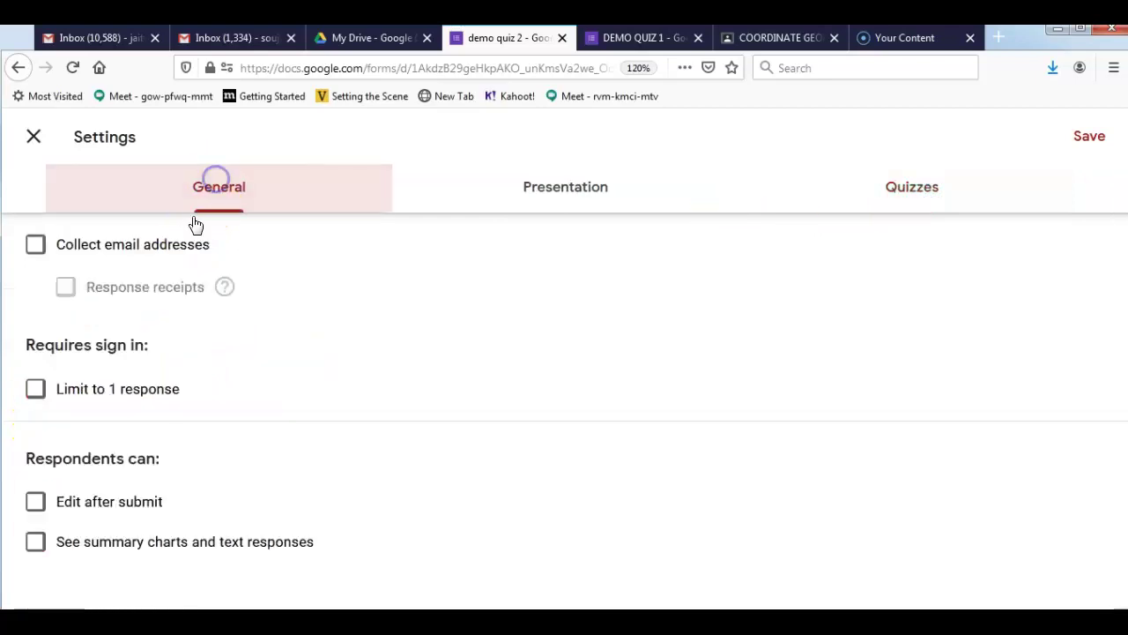
Step: Switch the grade release back to Later, after manual review, and check its effect on Collect email addresses
{"action": "left_click", "coordinate": [927, 187]}
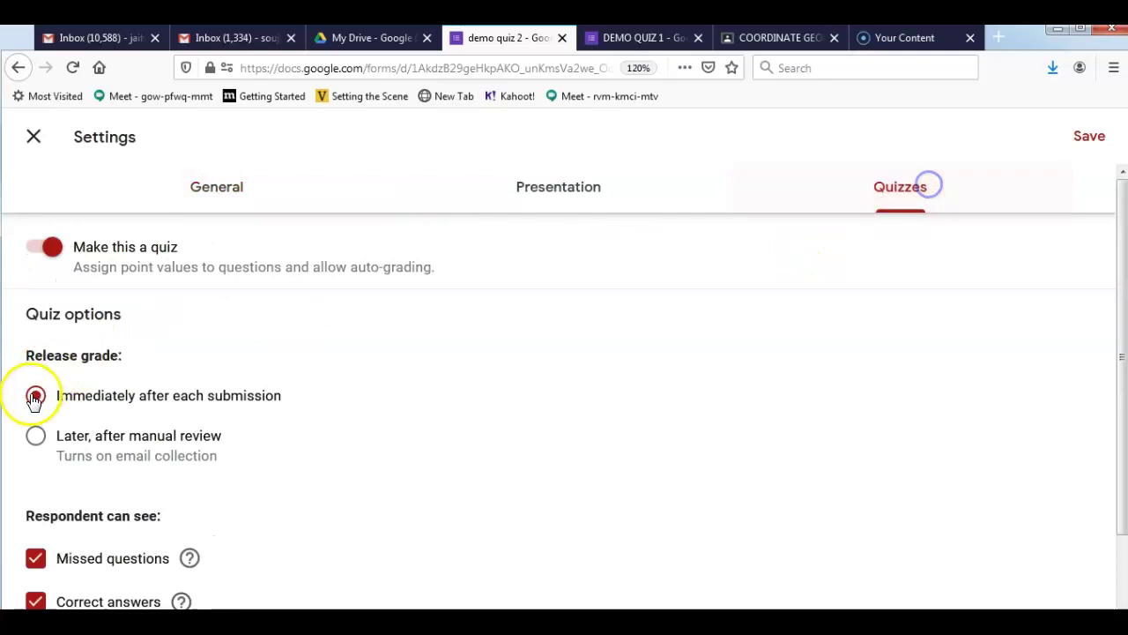
{"action": "left_click", "coordinate": [34, 436]}
{"action": "left_click", "coordinate": [231, 198]}
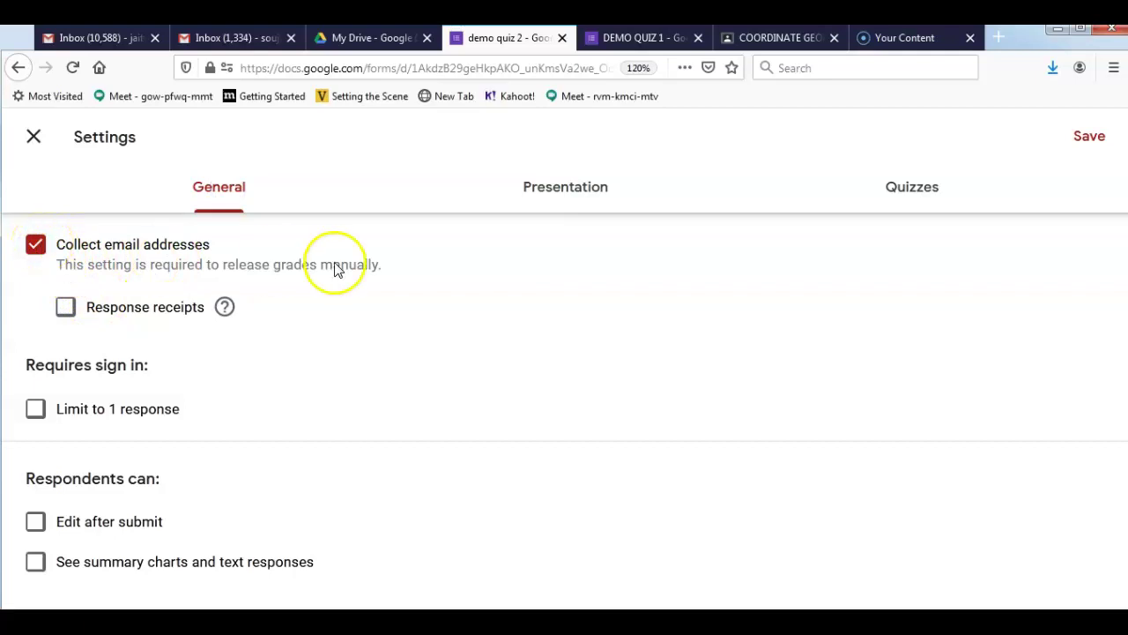
Step: Stop respondents from seeing Missed questions, Correct answers and Point values in the quiz options
{"action": "left_click", "coordinate": [895, 196]}
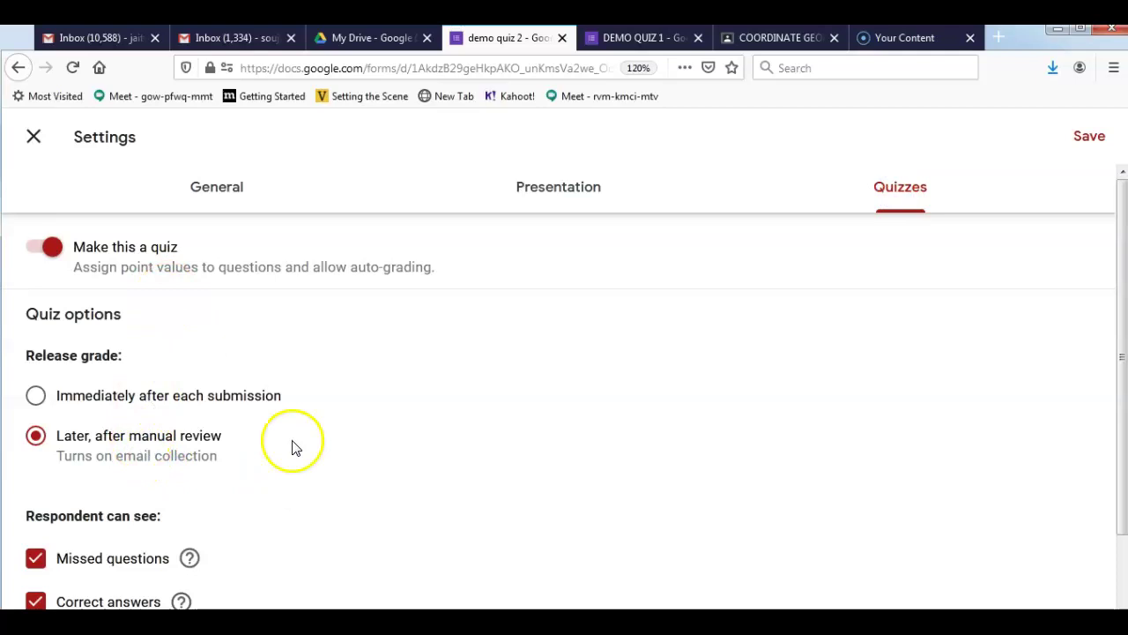
{"action": "scroll", "coordinate": [431, 516], "scroll_direction": "down", "scroll_amount": 2}
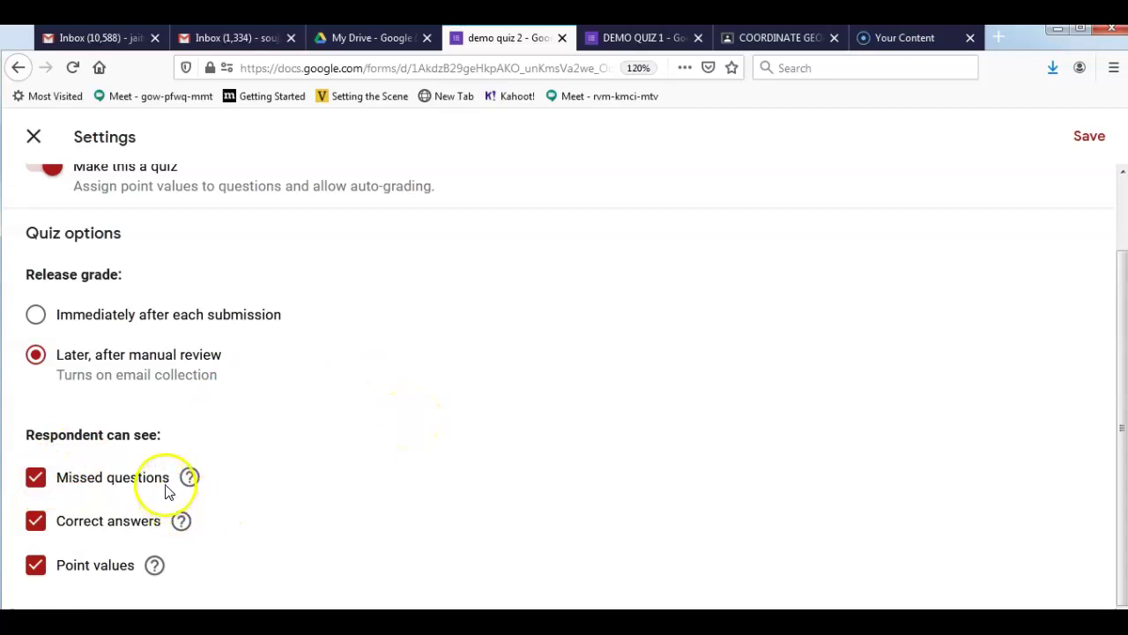
{"action": "left_click", "coordinate": [36, 481]}
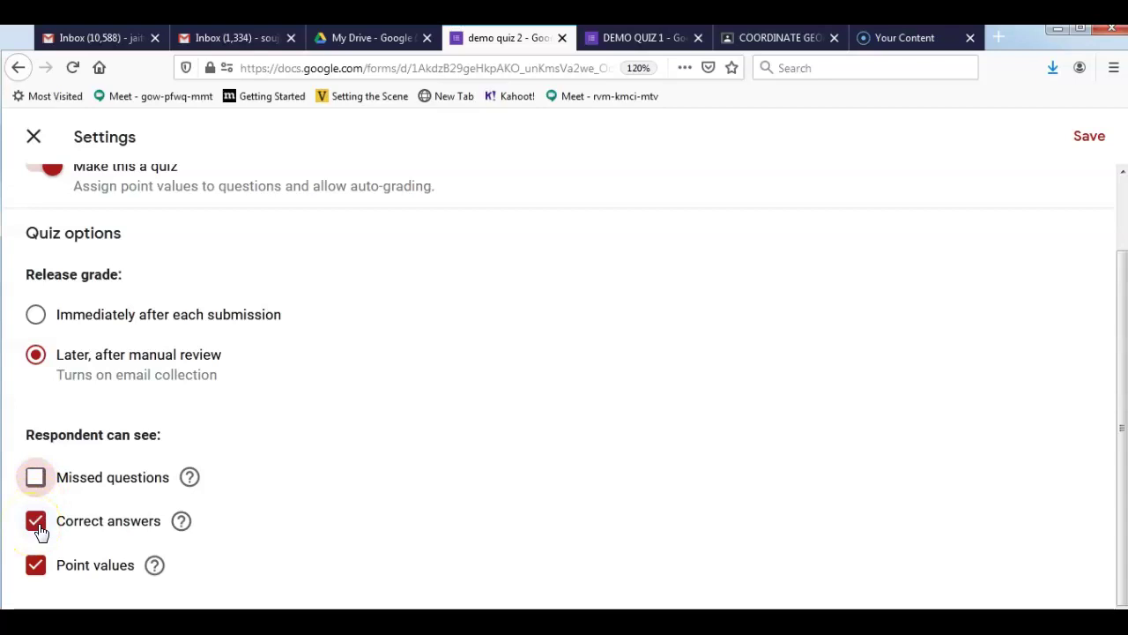
{"action": "left_click", "coordinate": [36, 522]}
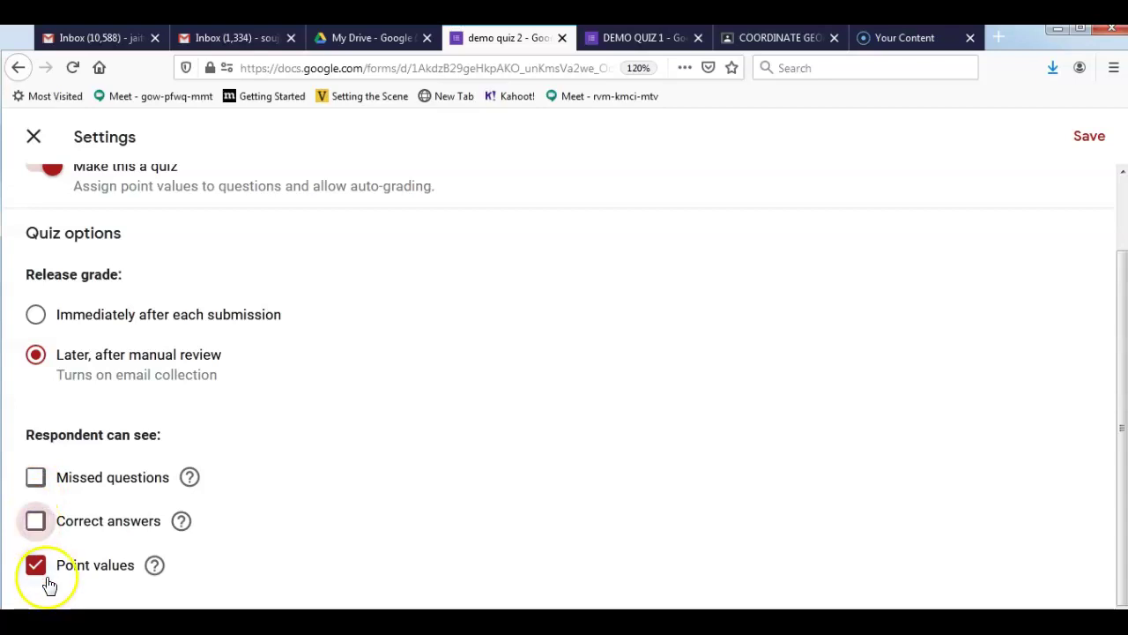
{"action": "left_click", "coordinate": [38, 569]}
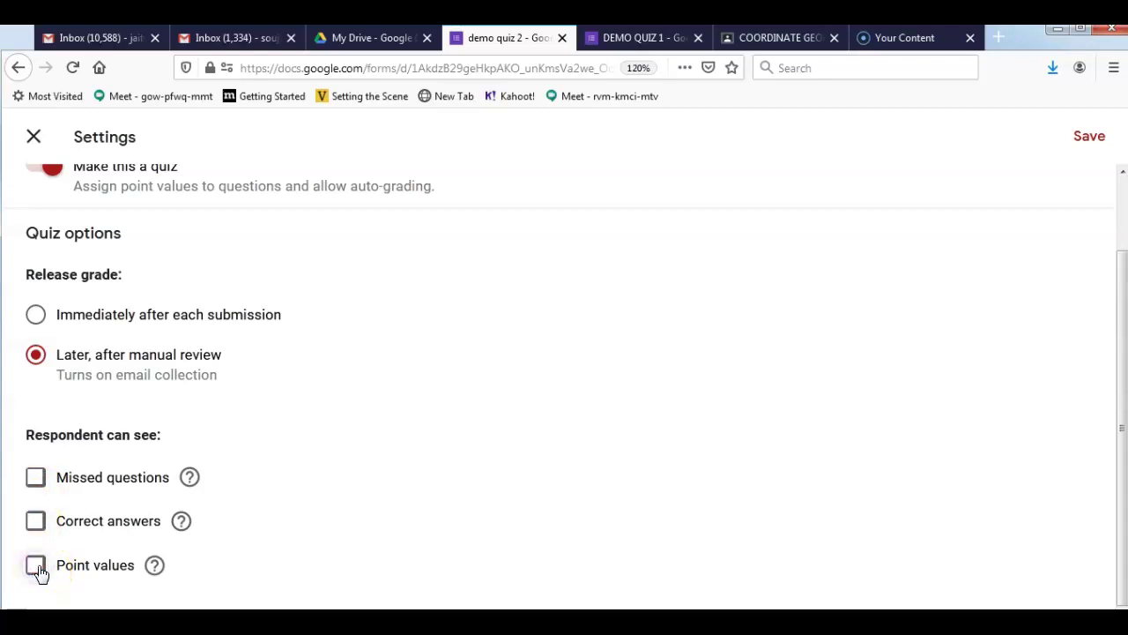
{"action": "left_click", "coordinate": [37, 568]}
{"action": "left_click", "coordinate": [38, 569]}
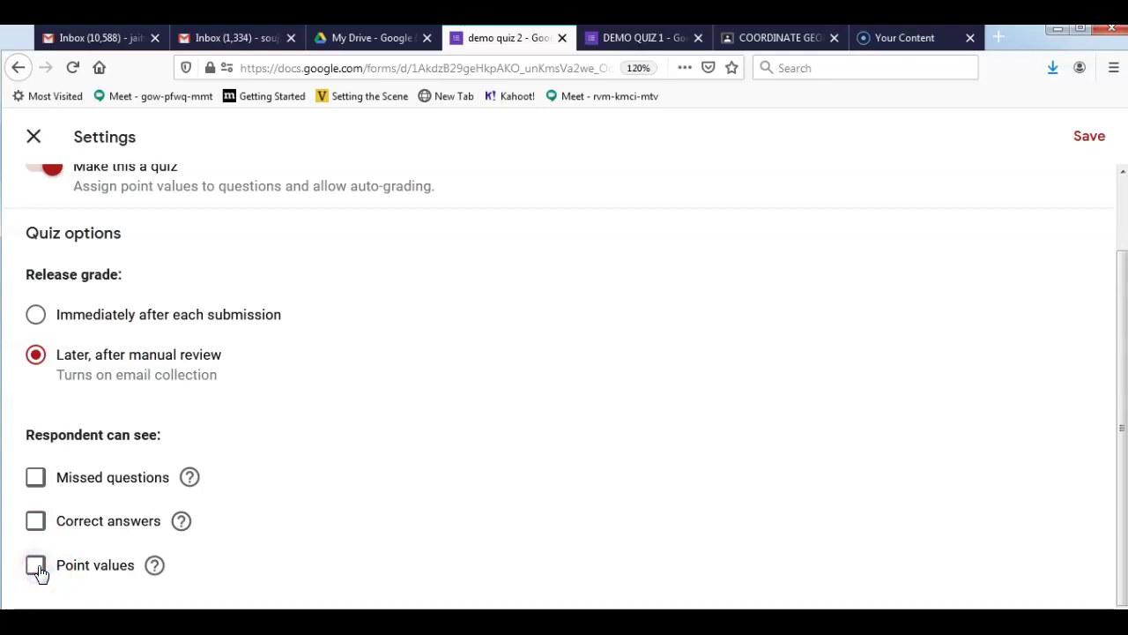
Step: Turn Point values, Correct answers and Missed questions back on for respondents and close the settings without saving
{"action": "left_click", "coordinate": [37, 568]}
{"action": "left_click", "coordinate": [37, 524]}
{"action": "left_click", "coordinate": [36, 484]}
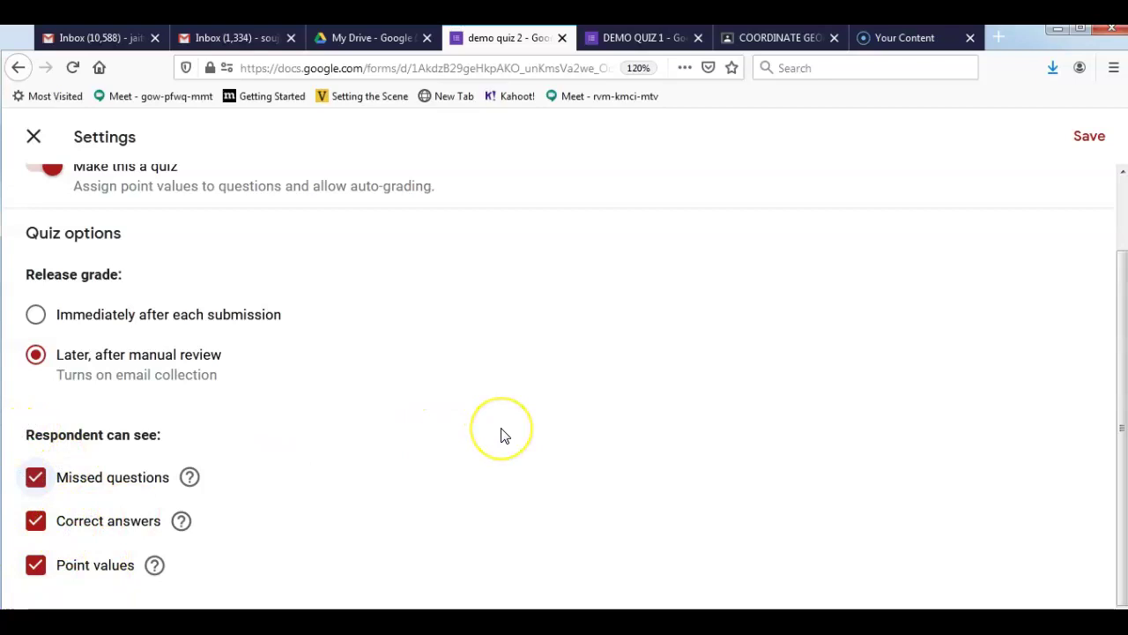
{"action": "scroll", "coordinate": [502, 435], "scroll_direction": "up", "scroll_amount": 2}
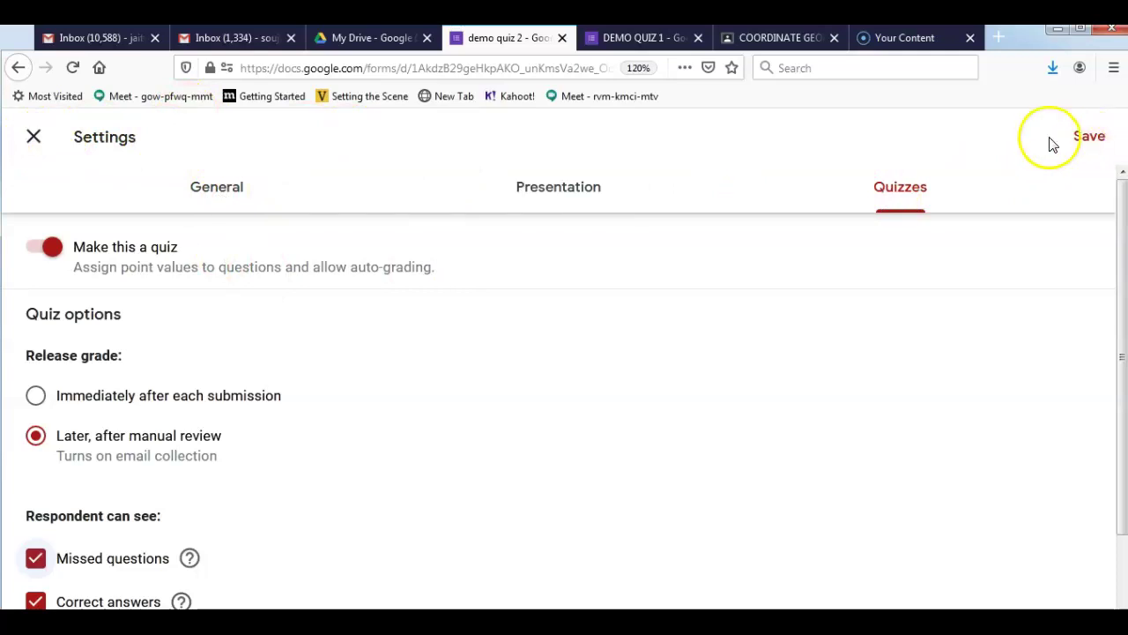
{"action": "left_click", "coordinate": [33, 138]}
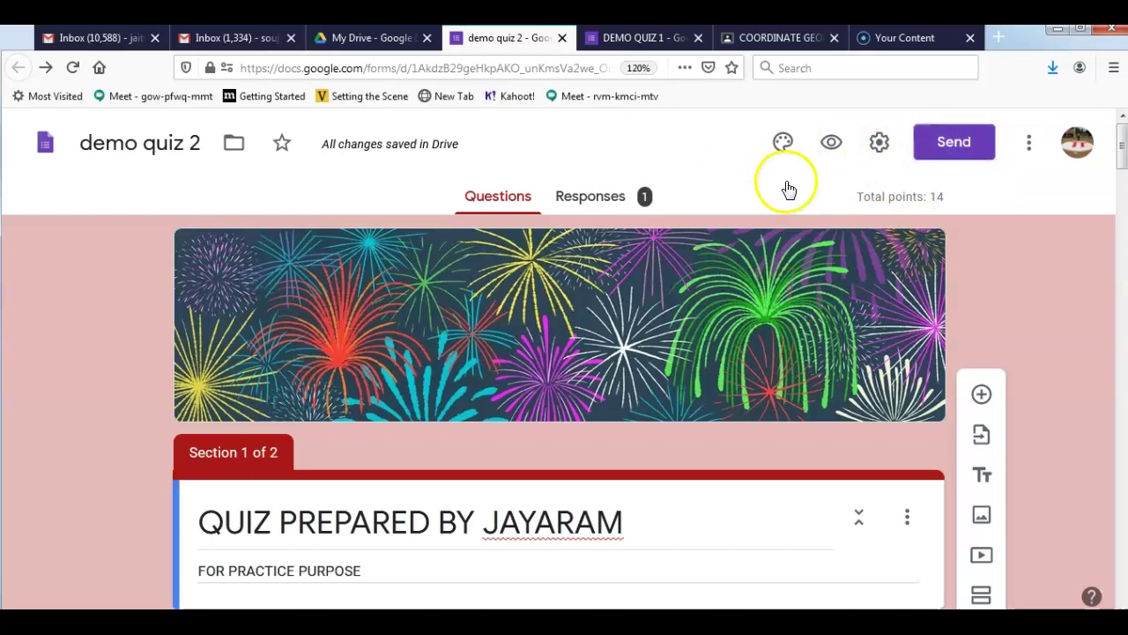
Step: Review the quiz's response summary, including the insights, points distribution and frequently missed questions
{"action": "left_click", "coordinate": [592, 201]}
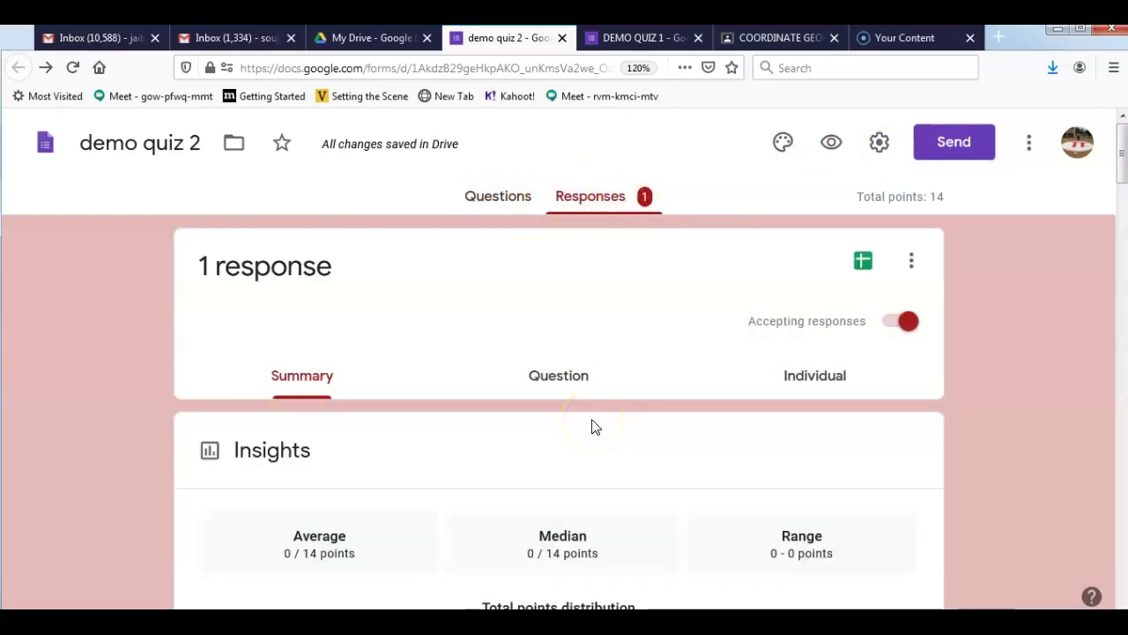
{"action": "scroll", "coordinate": [594, 427], "scroll_direction": "down", "scroll_amount": 3}
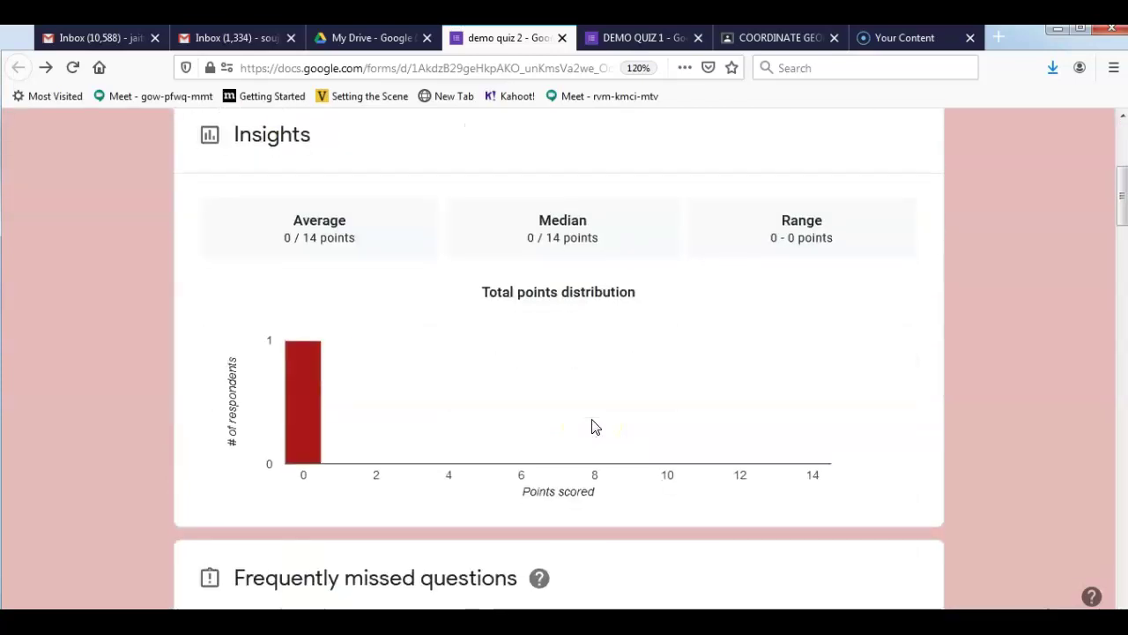
{"action": "scroll", "coordinate": [594, 427], "scroll_direction": "up", "scroll_amount": 3}
{"action": "scroll", "coordinate": [592, 430], "scroll_direction": "down", "scroll_amount": 15}
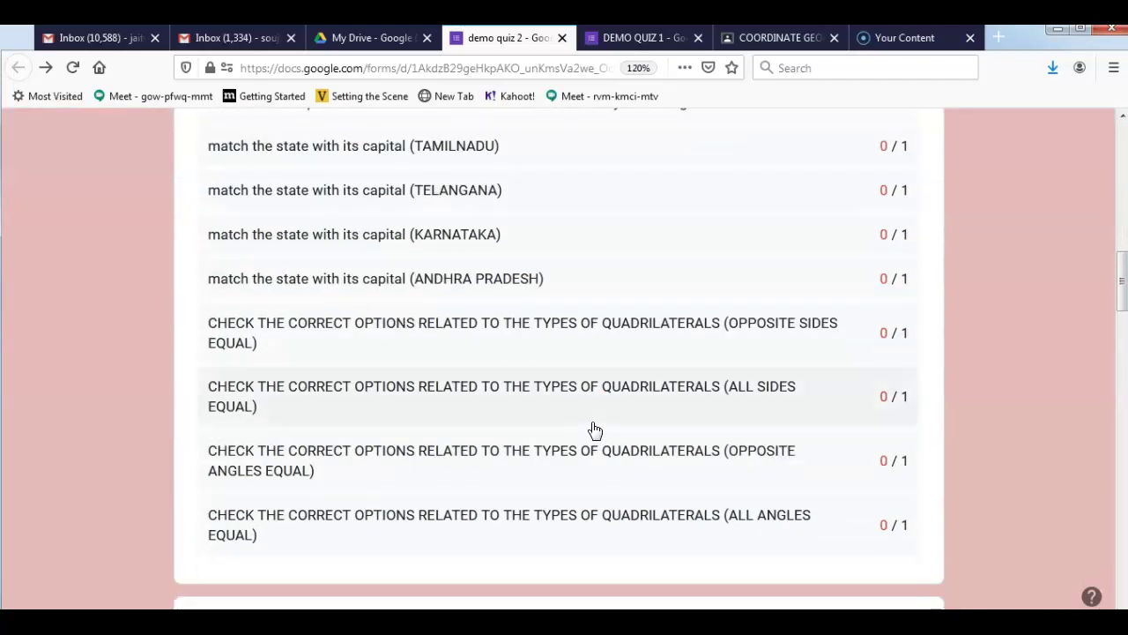
{"action": "scroll", "coordinate": [582, 430], "scroll_direction": "up", "scroll_amount": 15}
{"action": "scroll", "coordinate": [538, 430], "scroll_direction": "up", "scroll_amount": 5}
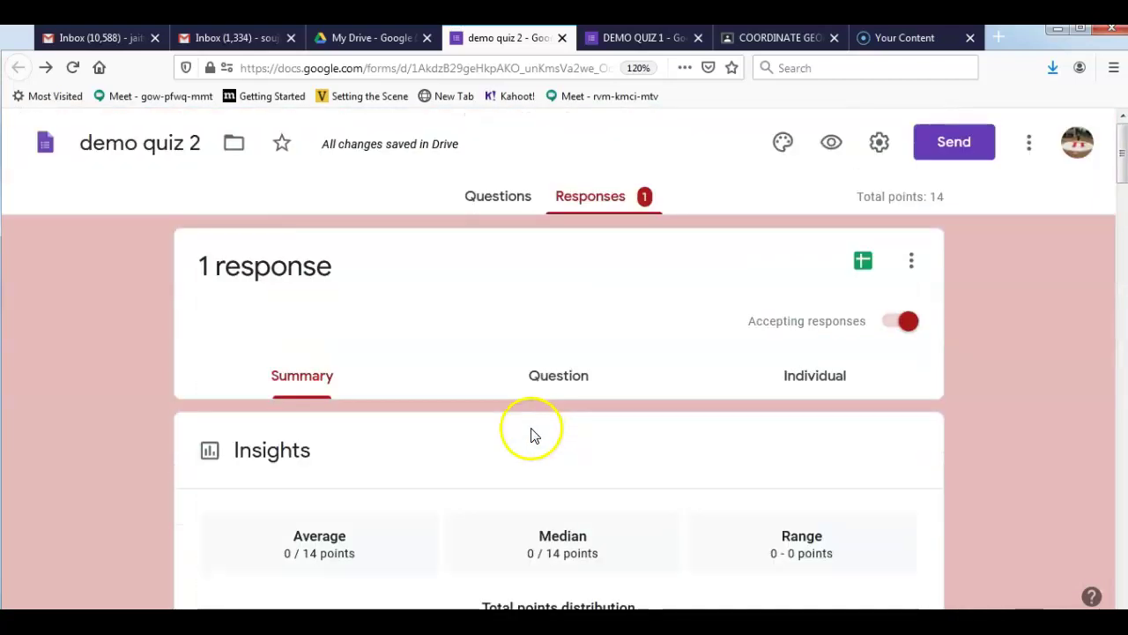
{"action": "left_click", "coordinate": [494, 196]}
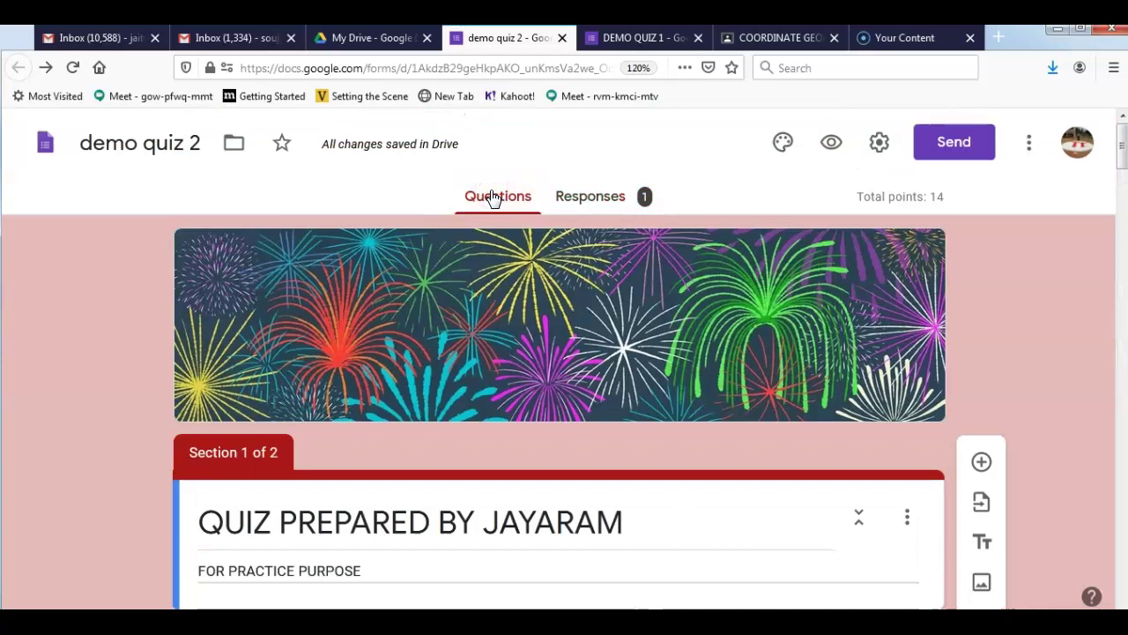
{"action": "left_click", "coordinate": [615, 197]}
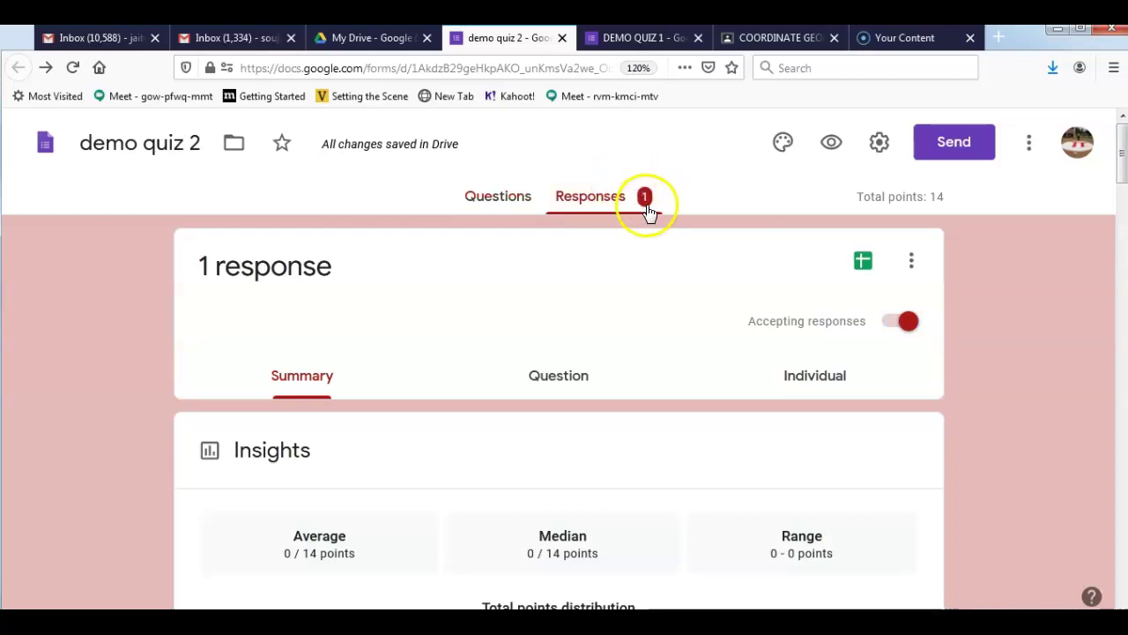
{"action": "scroll", "coordinate": [516, 390], "scroll_direction": "down", "scroll_amount": 2}
{"action": "scroll", "coordinate": [517, 391], "scroll_direction": "down", "scroll_amount": 2}
{"action": "scroll", "coordinate": [517, 391], "scroll_direction": "up", "scroll_amount": 4}
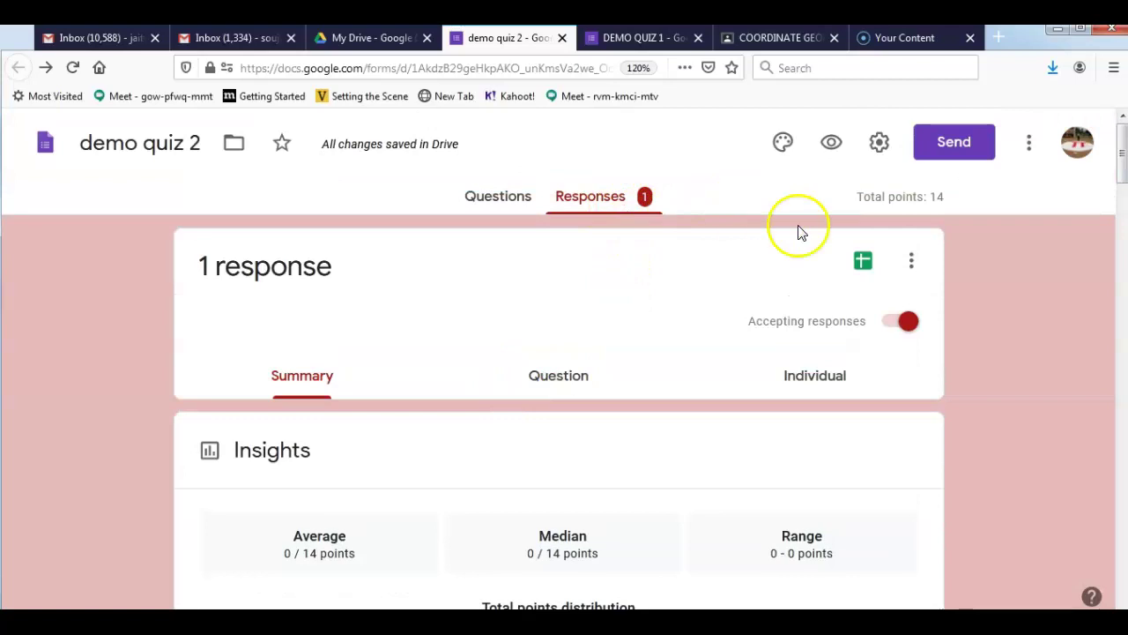
Step: Open the form's sending options and view the Collect email addresses setting and the link and Embed HTML methods
{"action": "left_click", "coordinate": [971, 143]}
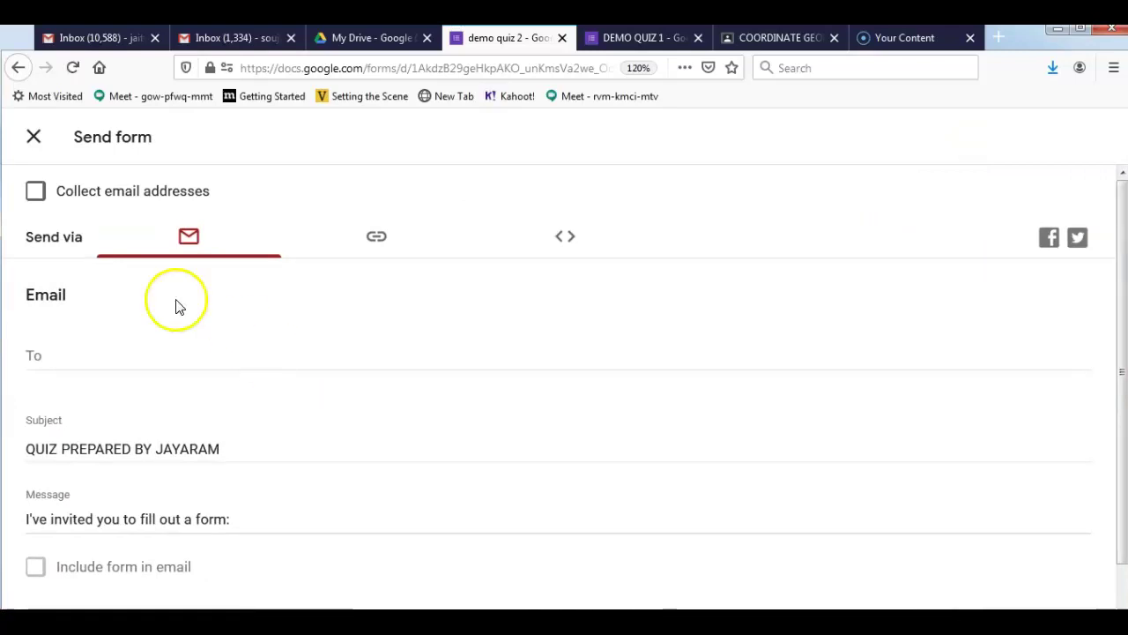
{"action": "left_click", "coordinate": [38, 196]}
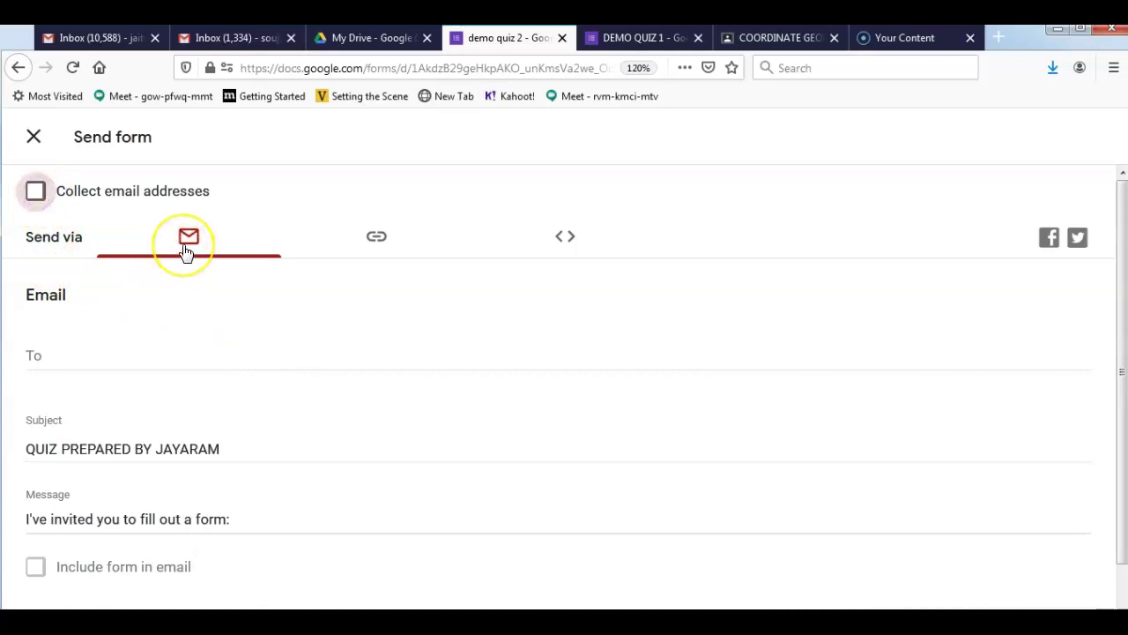
{"action": "left_click", "coordinate": [364, 239]}
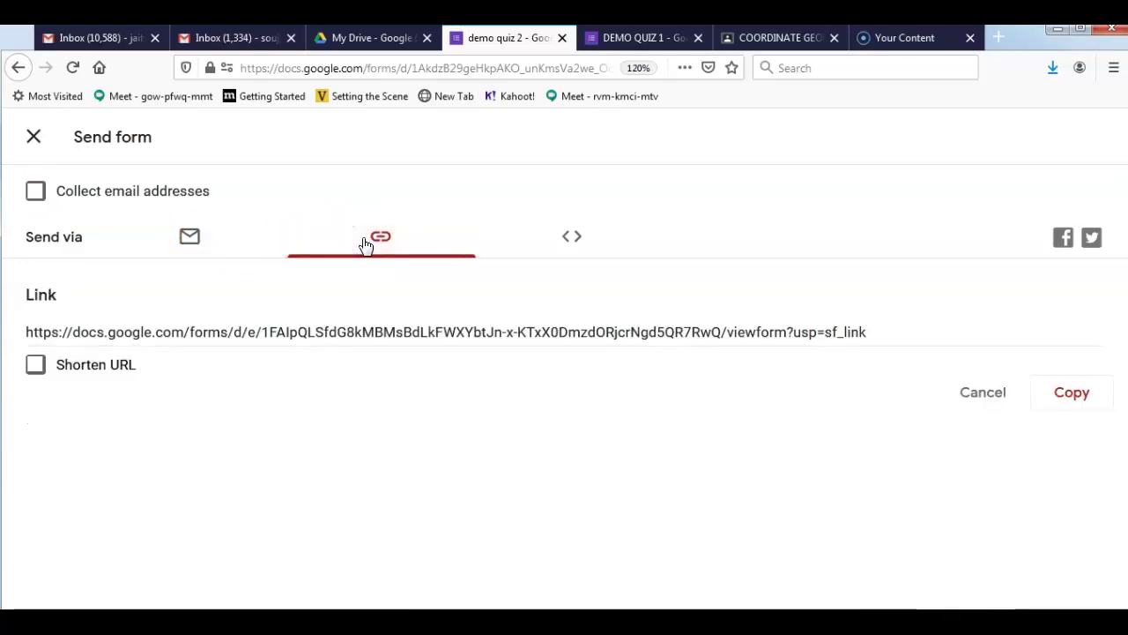
{"action": "left_click", "coordinate": [572, 245]}
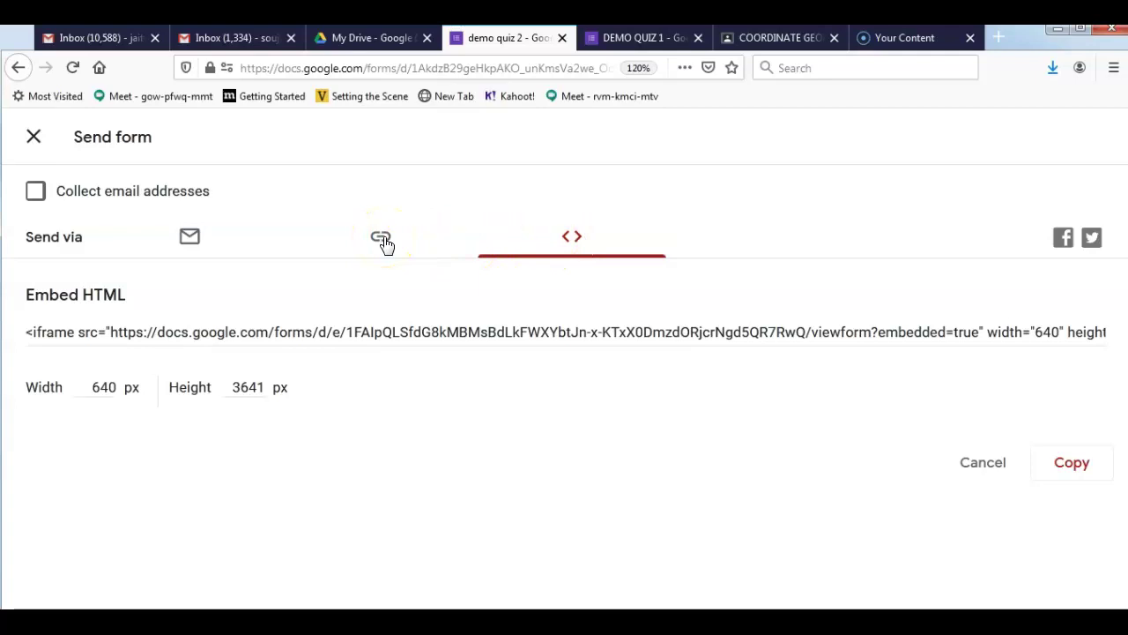
Step: Choose email as the sending method and enter the recipient's email address
{"action": "left_click", "coordinate": [190, 241]}
{"action": "left_click", "coordinate": [53, 358]}
{"action": "type", "text": "soujai"}
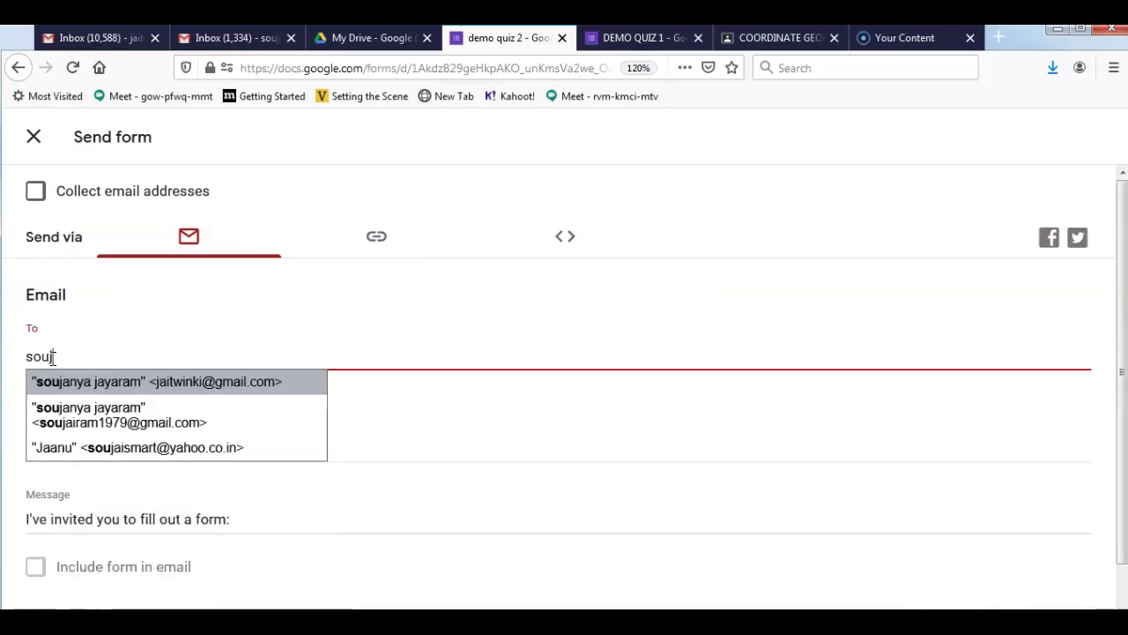
{"action": "key", "text": "Return"}
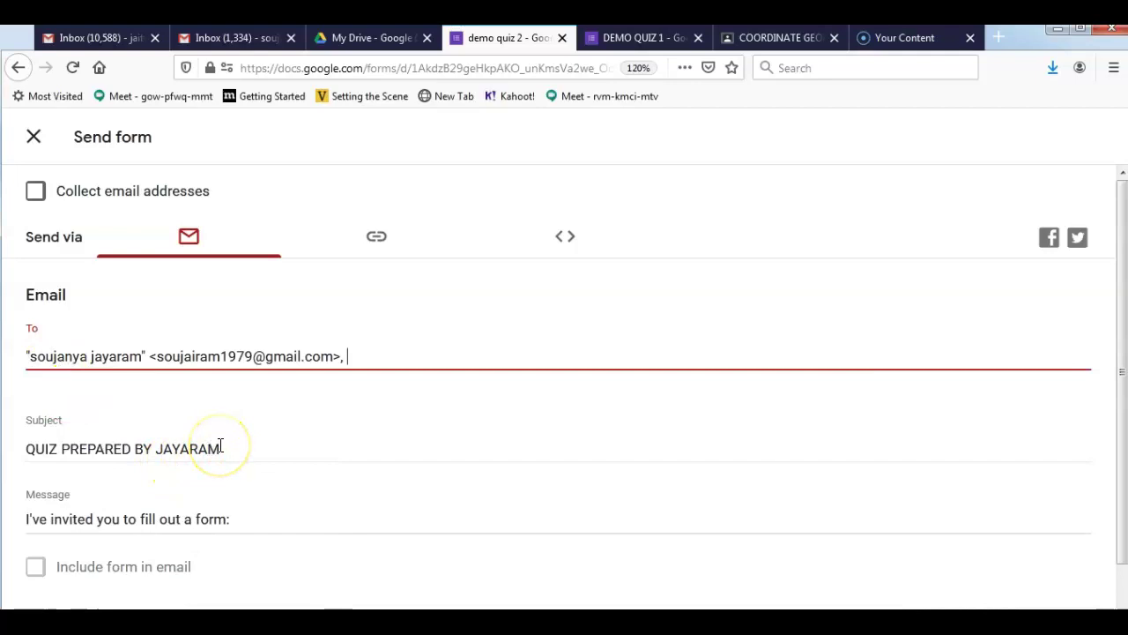
Step: Replace the email's default message with "please finish the quiz"
{"action": "scroll", "coordinate": [194, 471], "scroll_direction": "down", "scroll_amount": 1}
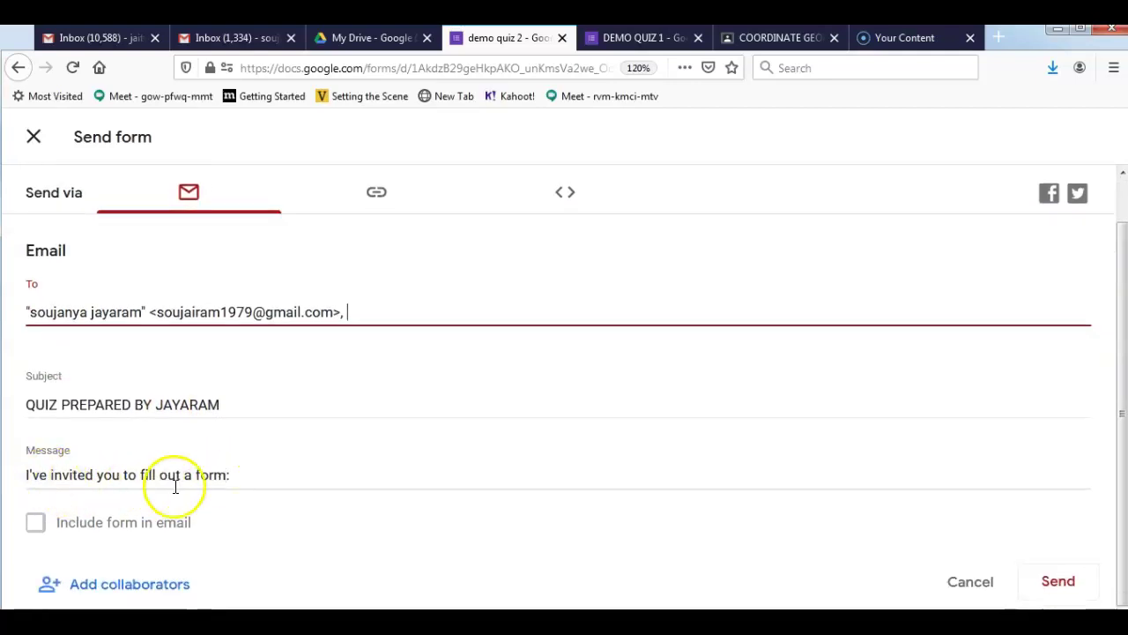
{"action": "left_click", "coordinate": [238, 477]}
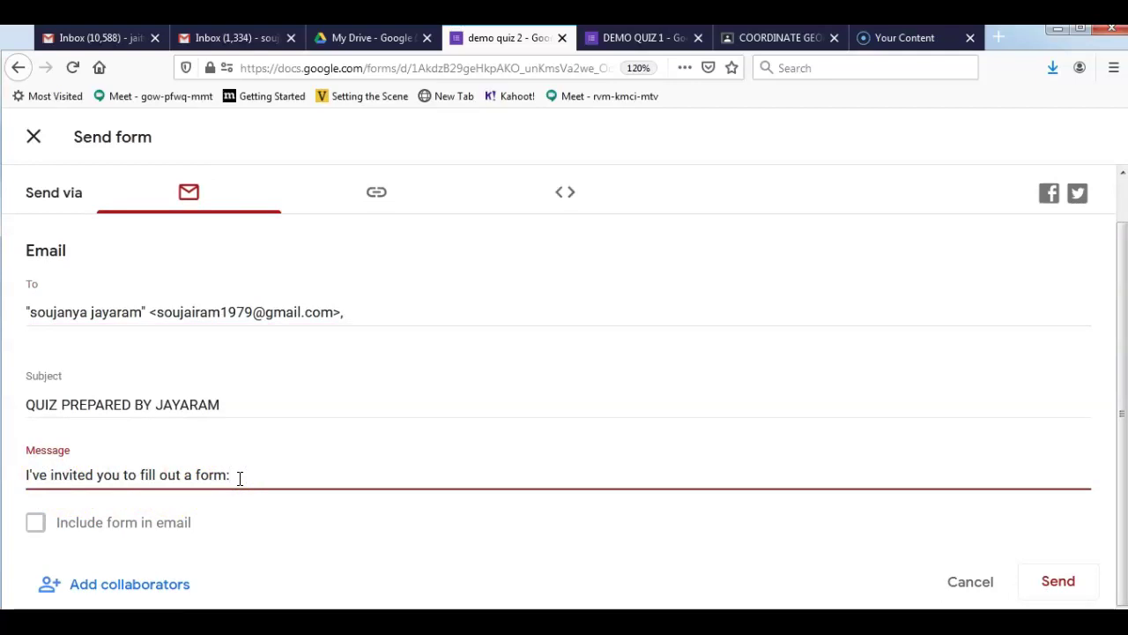
{"action": "left_click_drag", "start_coordinate": [239, 476], "coordinate": [20, 464]}
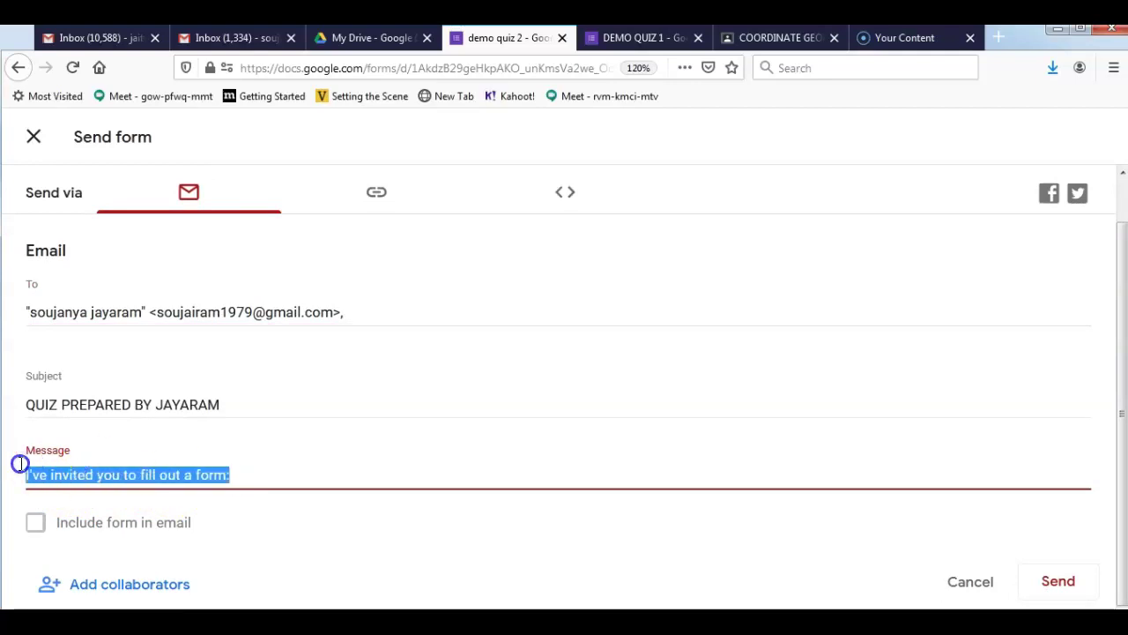
{"action": "type", "text": "D"}
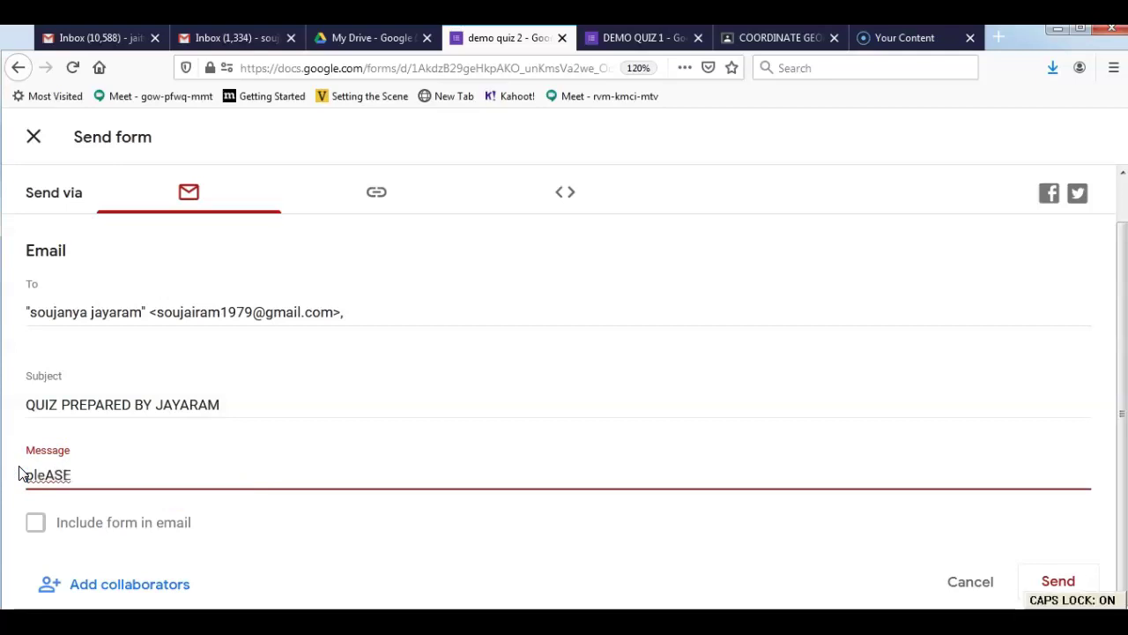
{"action": "key", "text": "BackSpace"}
{"action": "key", "text": "Caps_Lock"}
{"action": "type", "text": "ase com"}
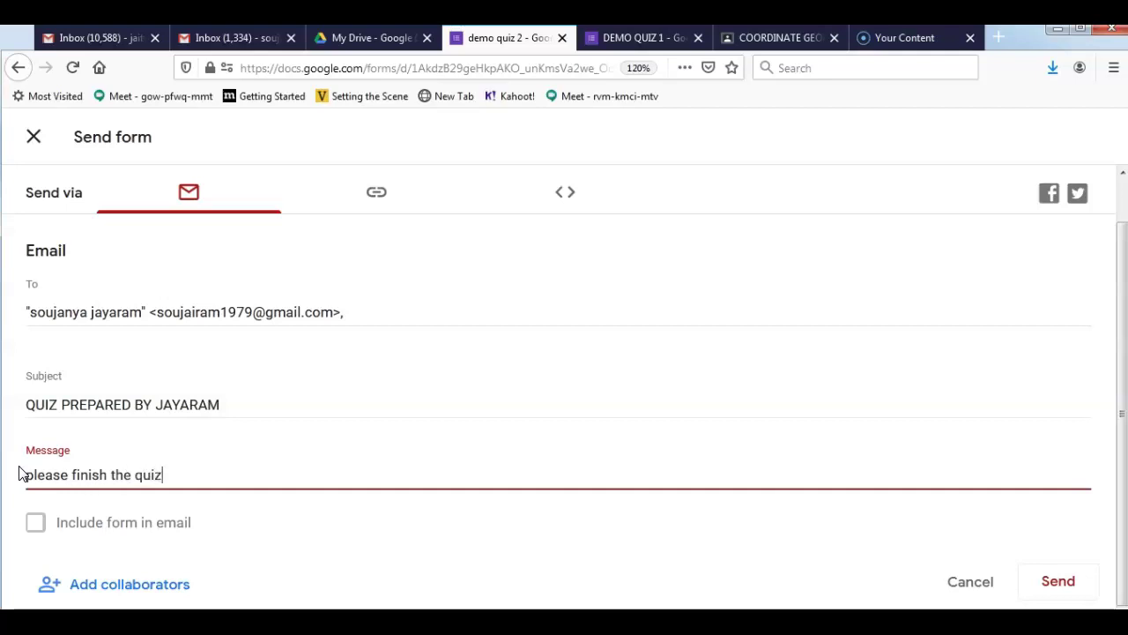
{"action": "left_click", "coordinate": [38, 525]}
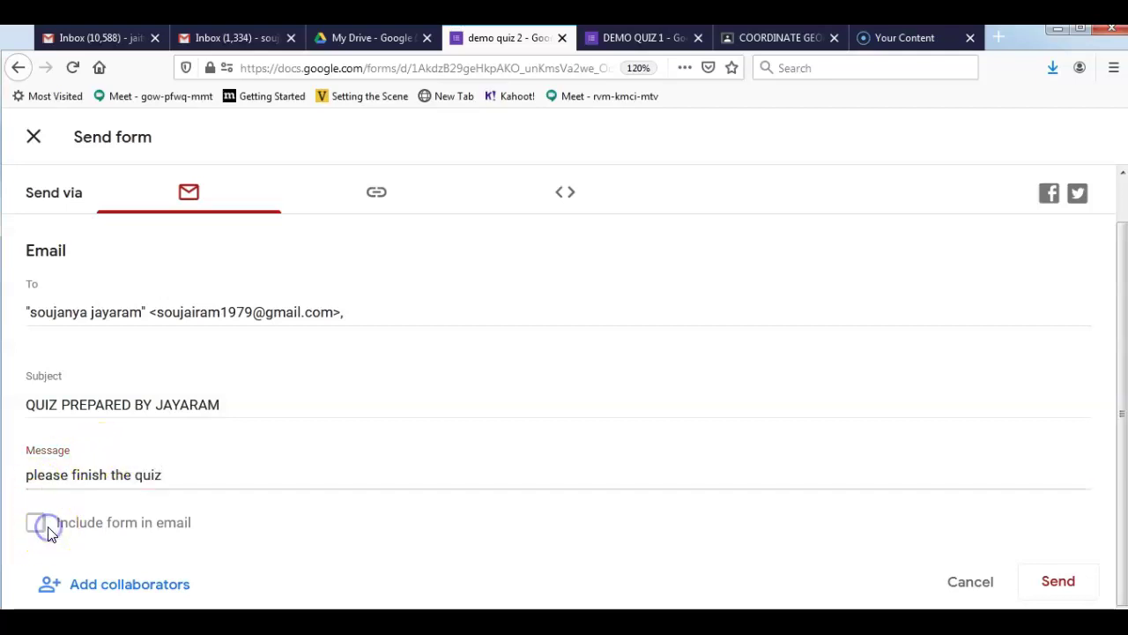
{"action": "scroll", "coordinate": [166, 275], "scroll_direction": "up", "scroll_amount": 1}
{"action": "left_click", "coordinate": [36, 190]}
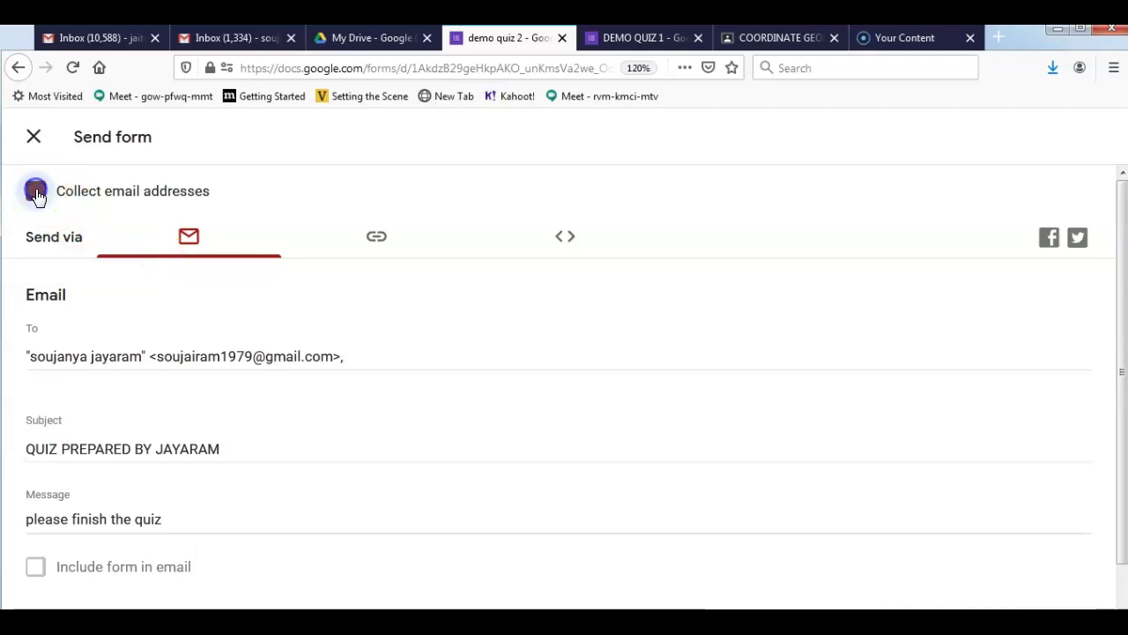
{"action": "left_click", "coordinate": [35, 188]}
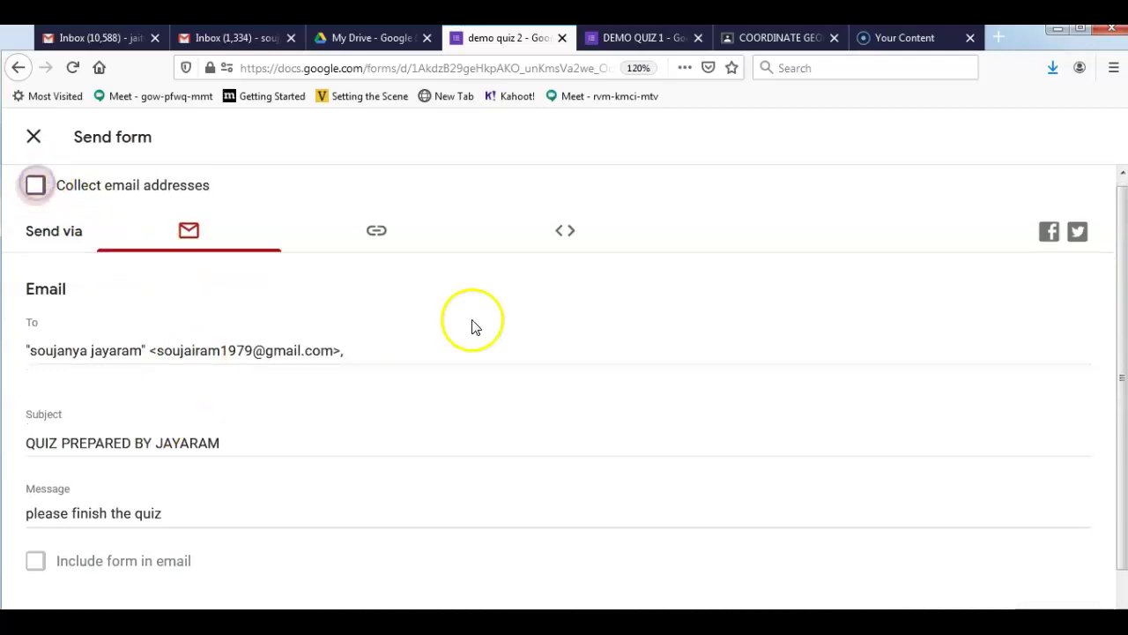
Step: Send the form by email, and switch to the recipient's Gmail inbox and refresh it
{"action": "scroll", "coordinate": [617, 388], "scroll_direction": "down", "scroll_amount": 1}
{"action": "left_click", "coordinate": [1053, 581]}
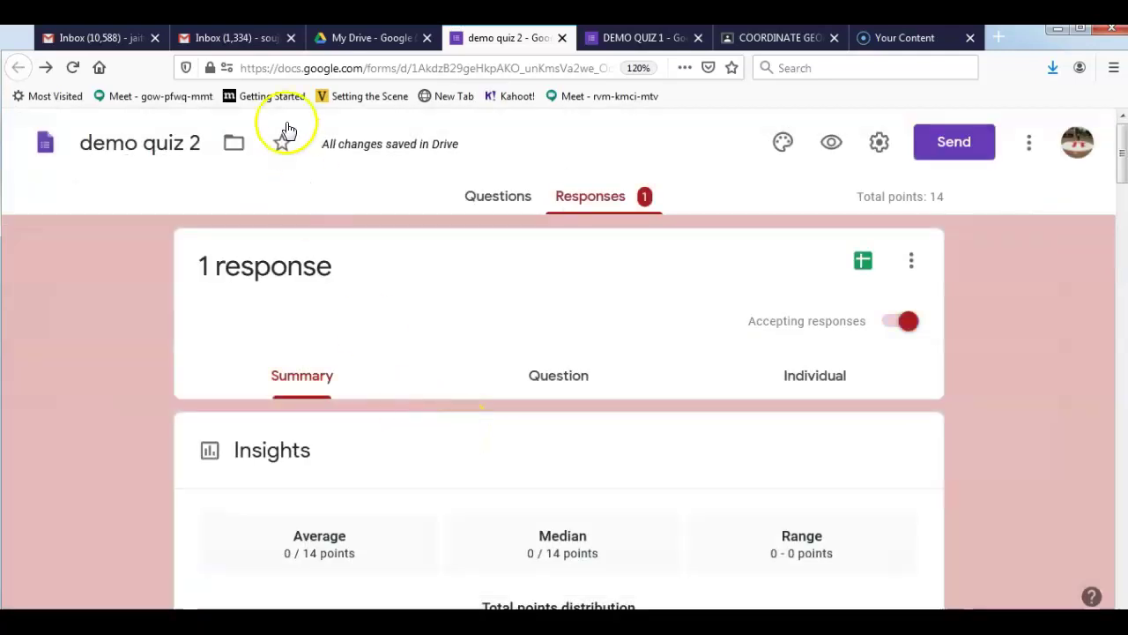
{"action": "left_click", "coordinate": [258, 39]}
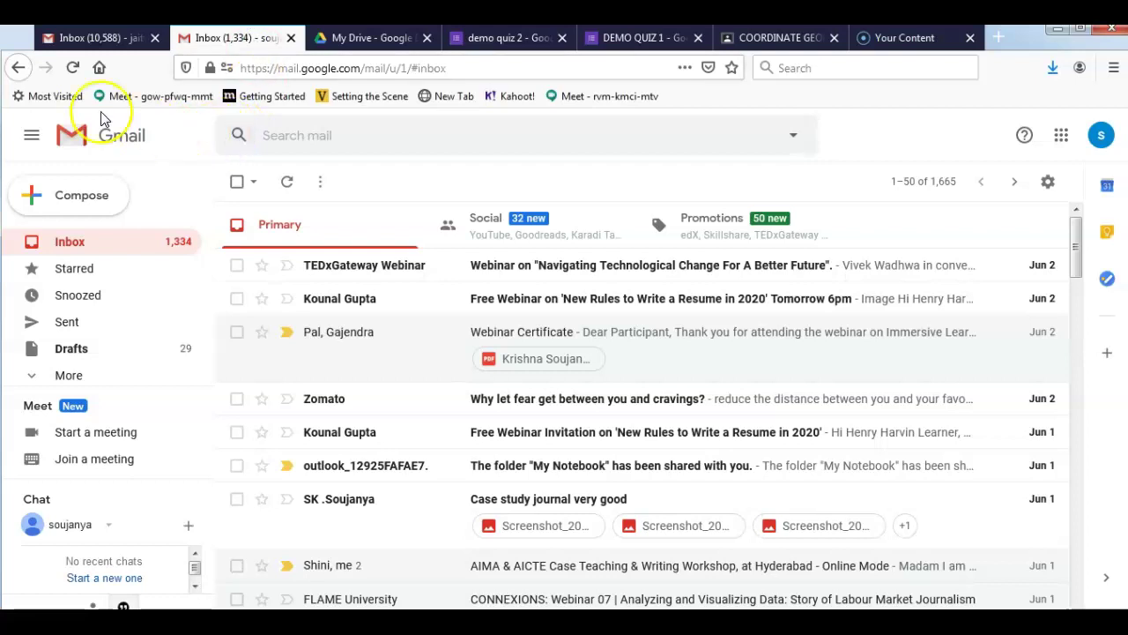
{"action": "left_click", "coordinate": [73, 67]}
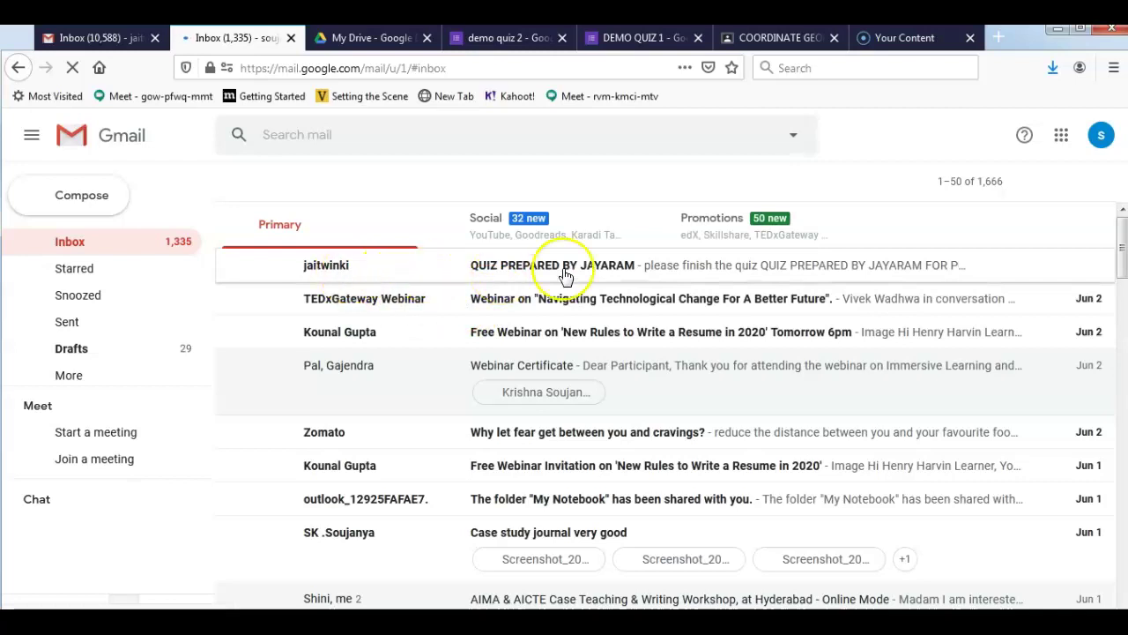
Step: Open the received quiz invitation, follow its link to fill out the form, and close the form page
{"action": "left_click", "coordinate": [615, 271]}
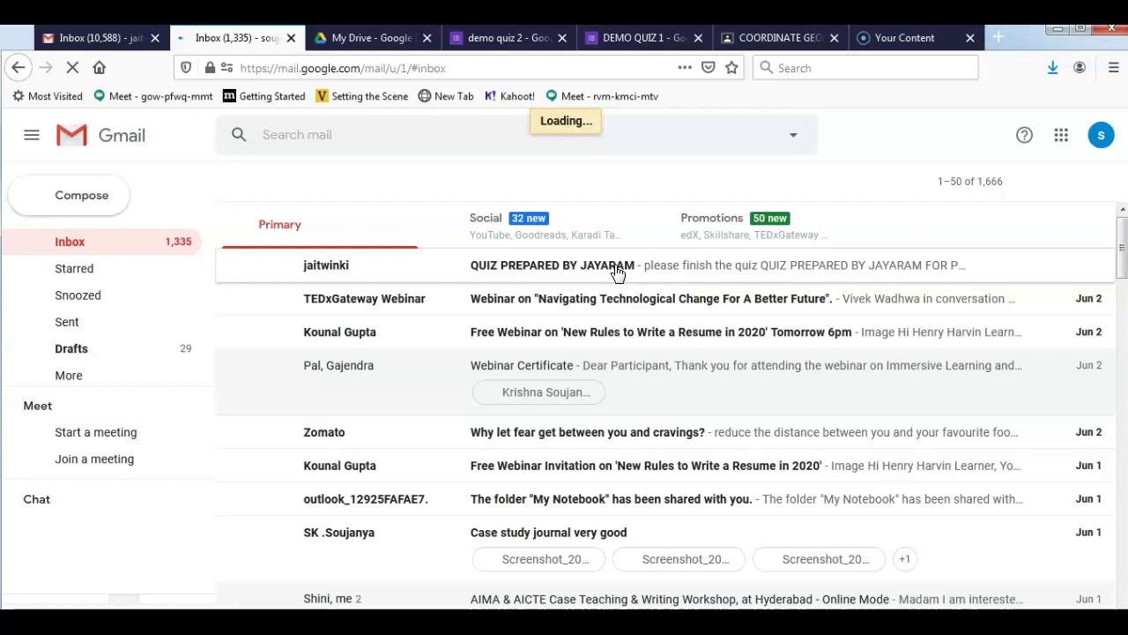
{"action": "left_click", "coordinate": [787, 269]}
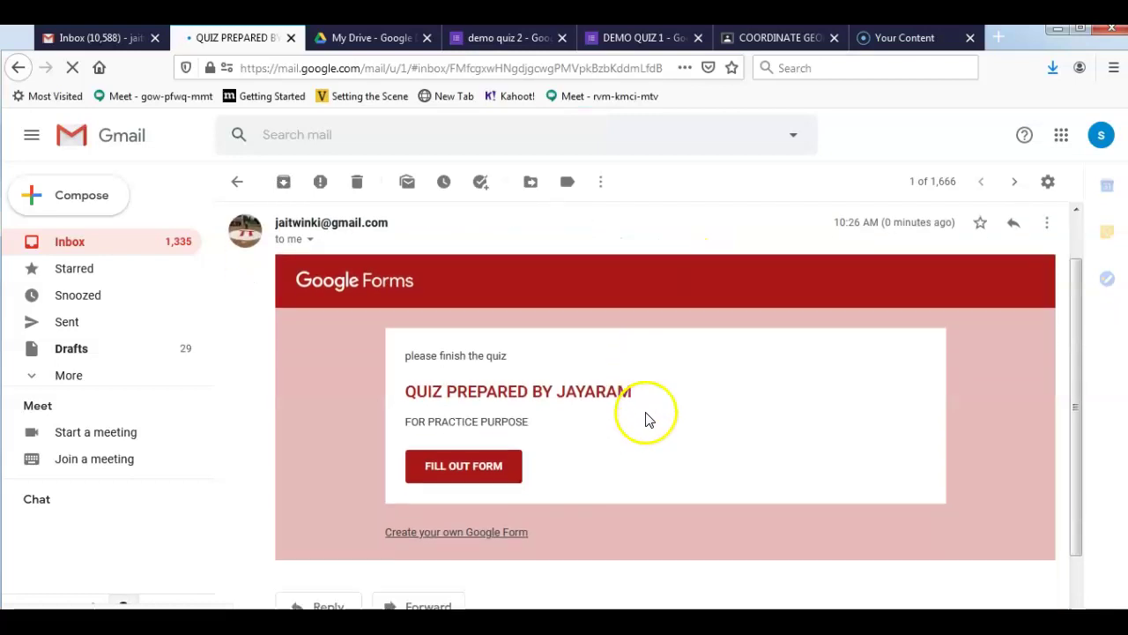
{"action": "scroll", "coordinate": [646, 420], "scroll_direction": "down", "scroll_amount": 2}
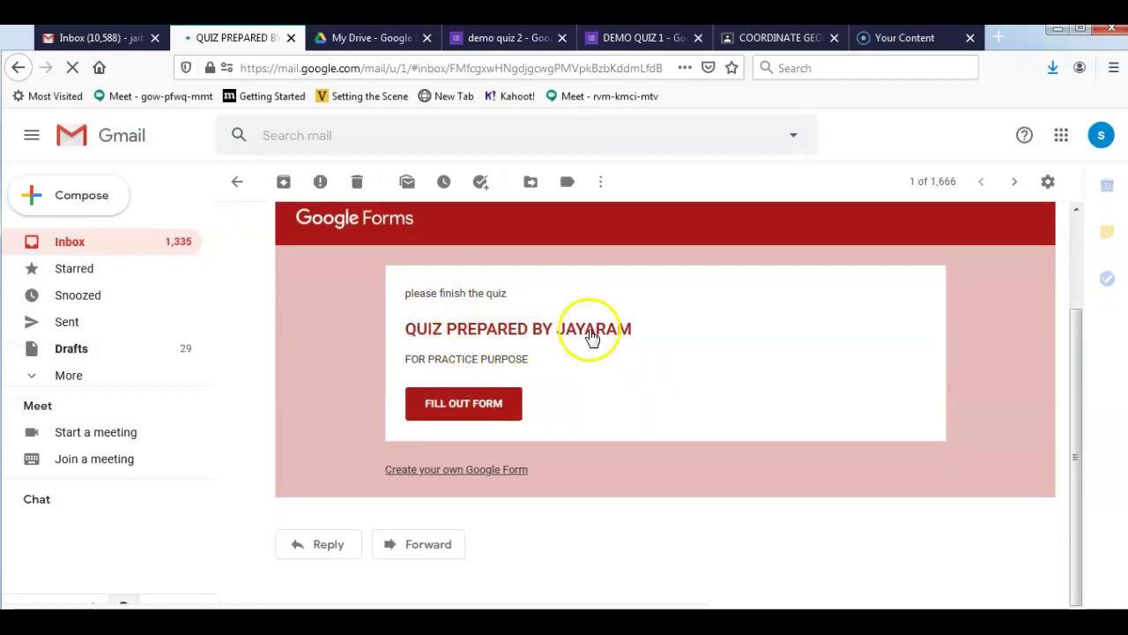
{"action": "left_click", "coordinate": [468, 411]}
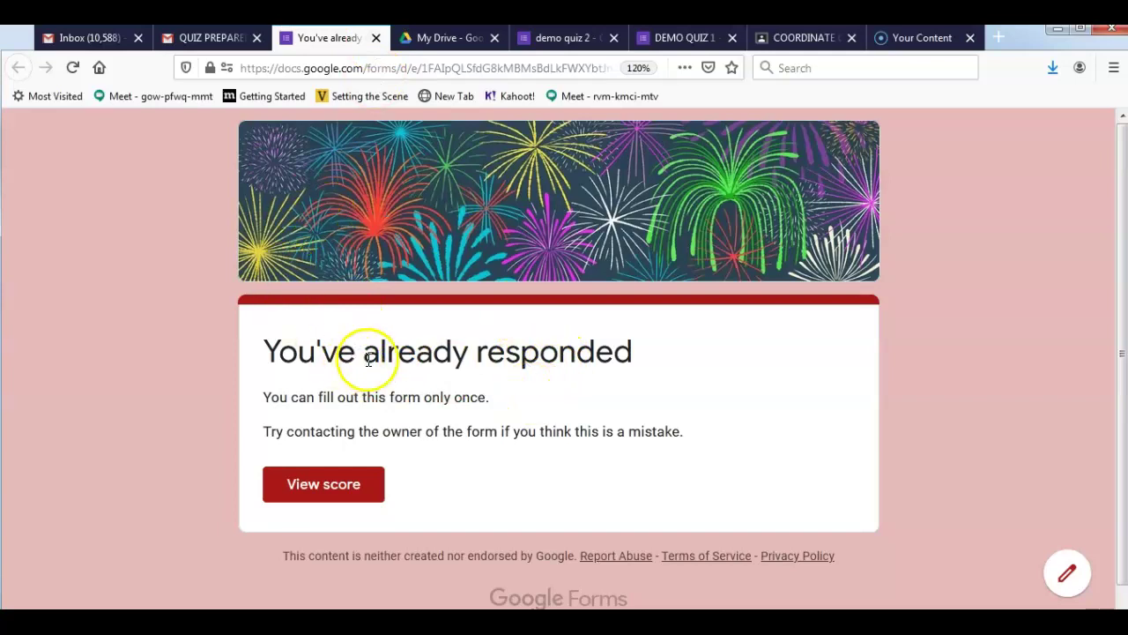
{"action": "left_click", "coordinate": [377, 38]}
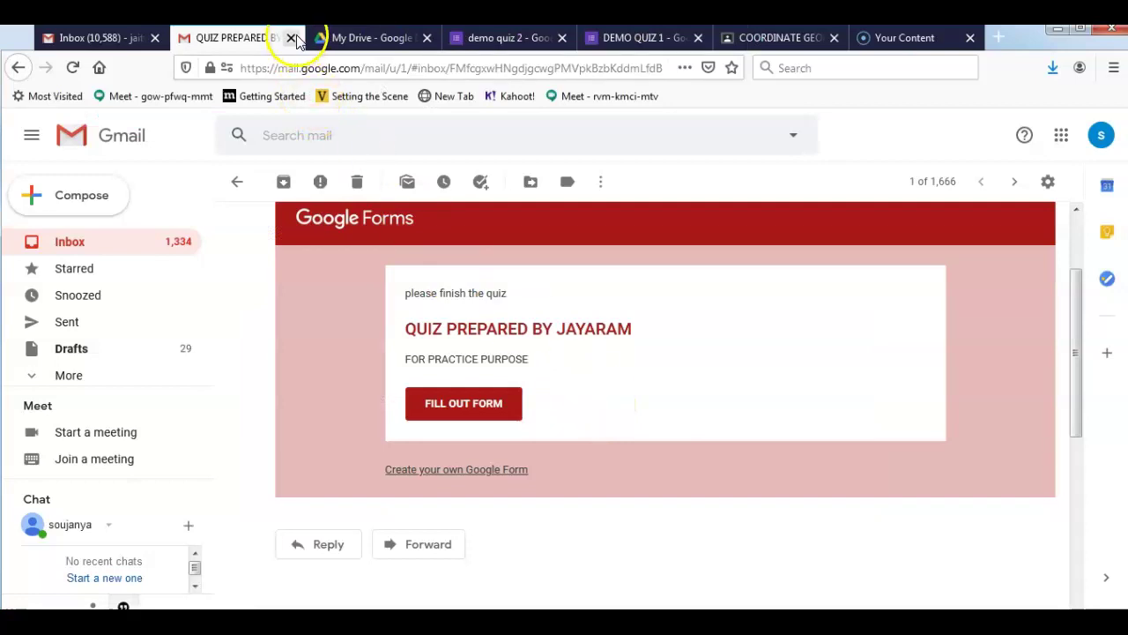
Step: Return to the demo quiz 2 form and copy its shortened link from the sending options
{"action": "left_click", "coordinate": [483, 38]}
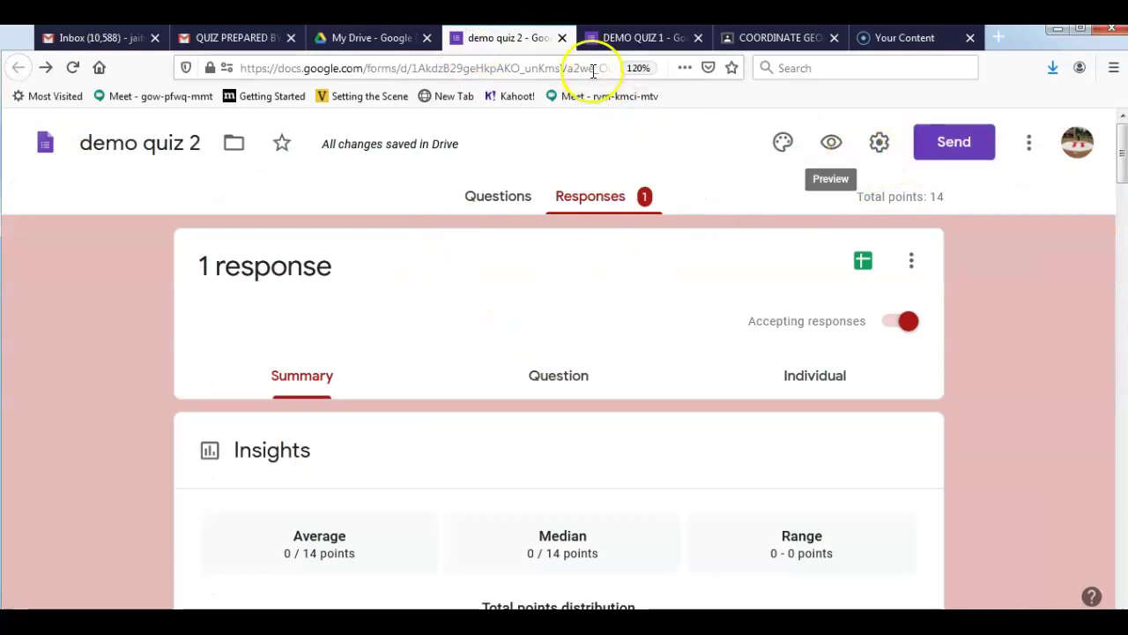
{"action": "left_click", "coordinate": [605, 39]}
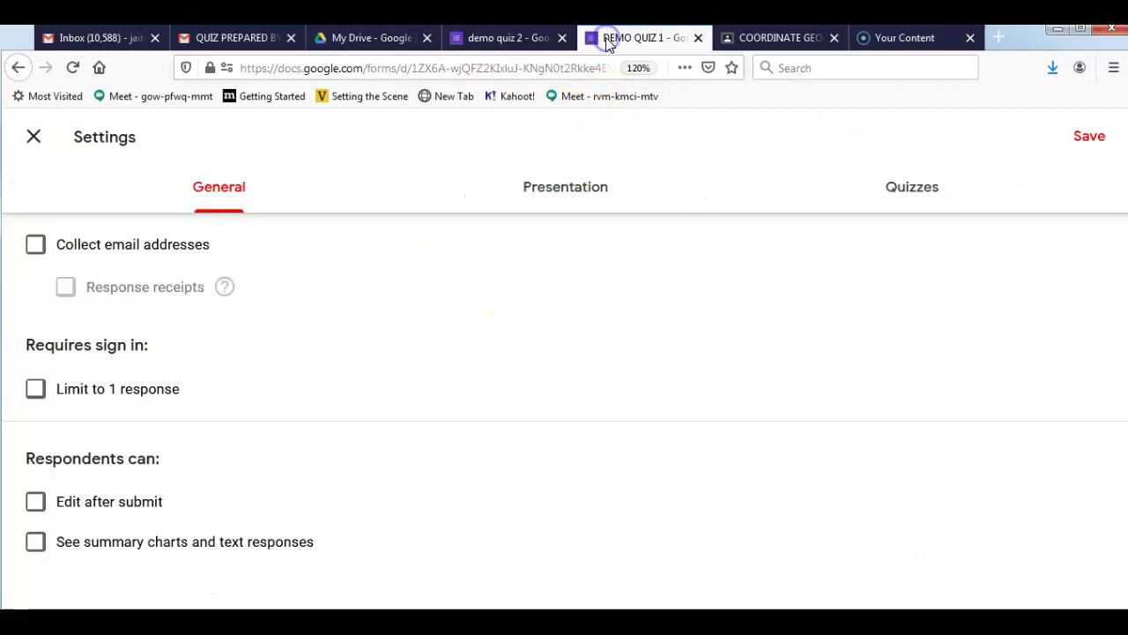
{"action": "left_click", "coordinate": [481, 41]}
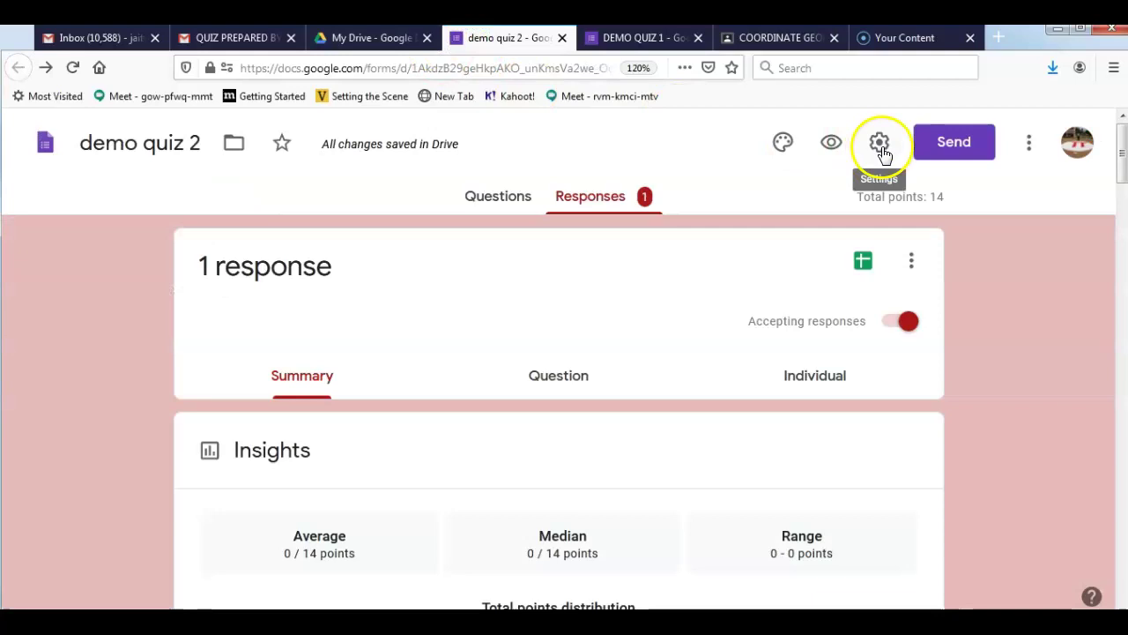
{"action": "left_click", "coordinate": [927, 148]}
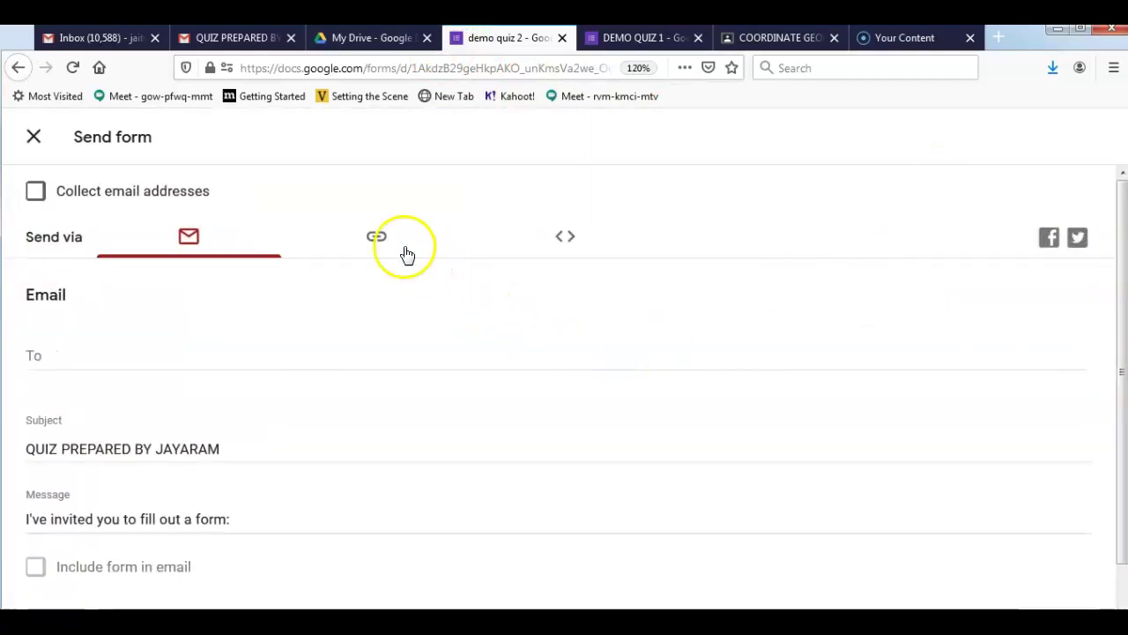
{"action": "left_click", "coordinate": [381, 238]}
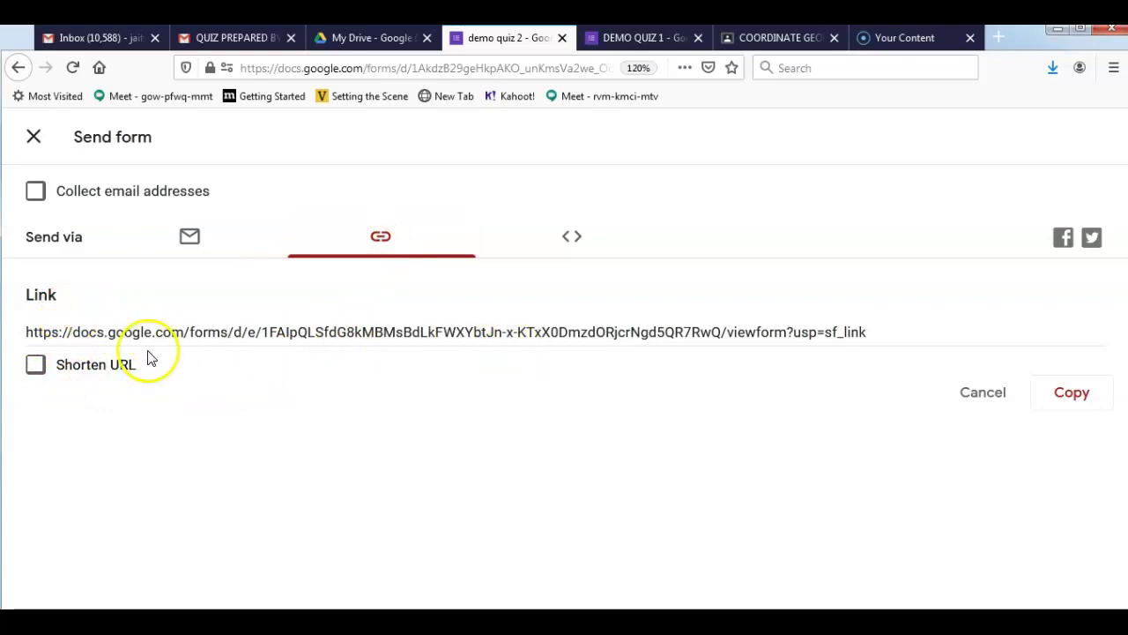
{"action": "left_click", "coordinate": [35, 366]}
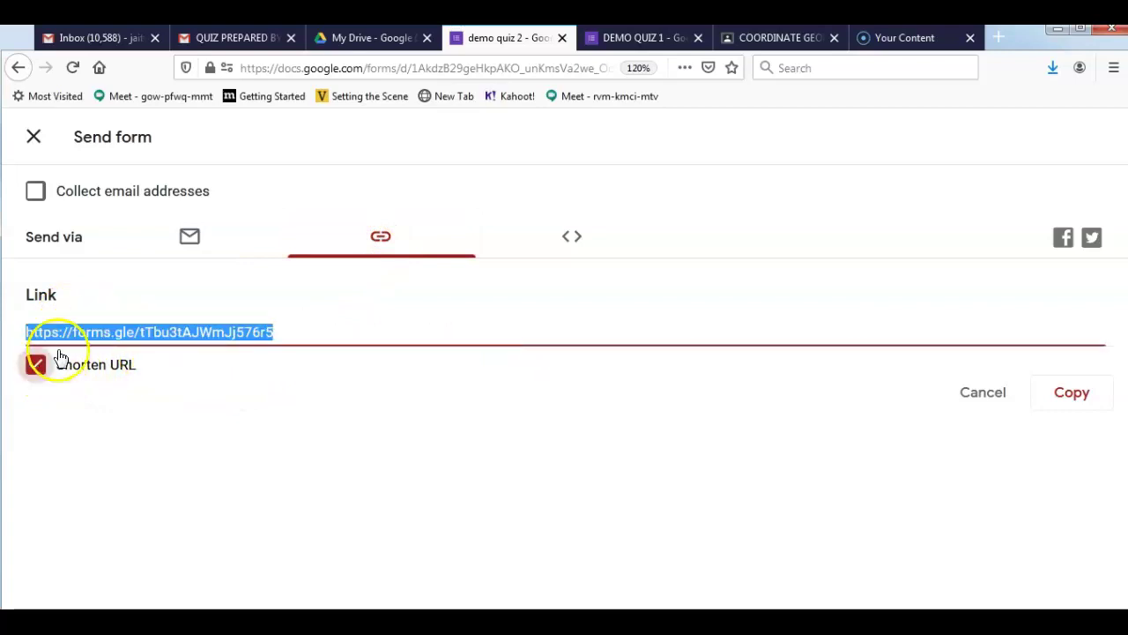
{"action": "left_click", "coordinate": [1083, 401]}
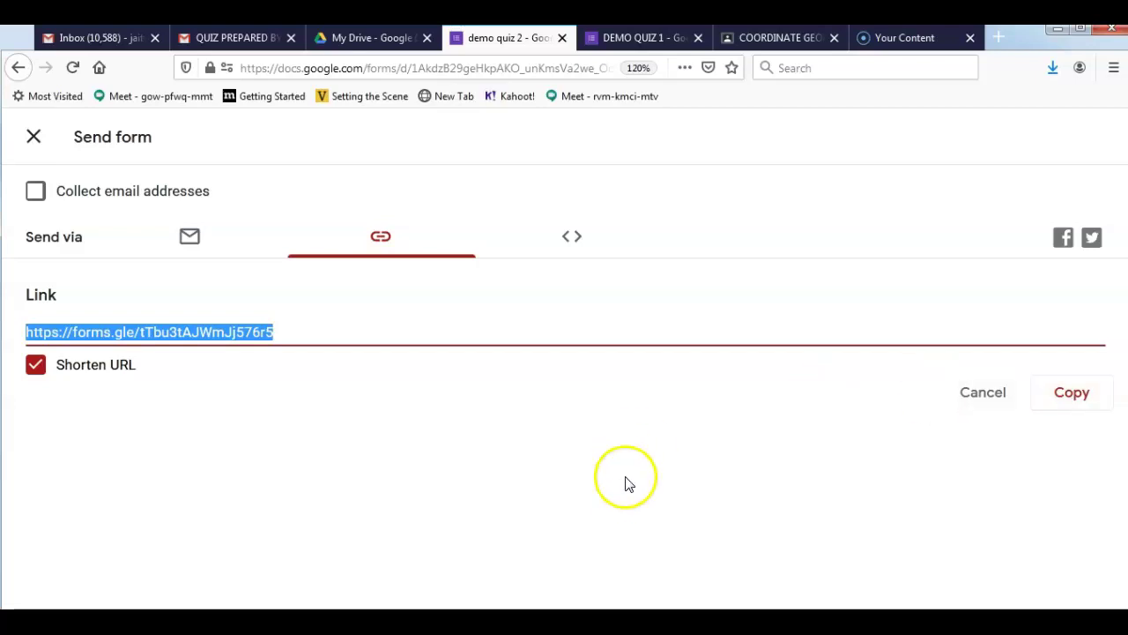
Step: Switch to Google Classroom, open the classwork of COORDINATE GEOMETRY CLASS 10 and expand the quiz draft
{"action": "left_click", "coordinate": [769, 39]}
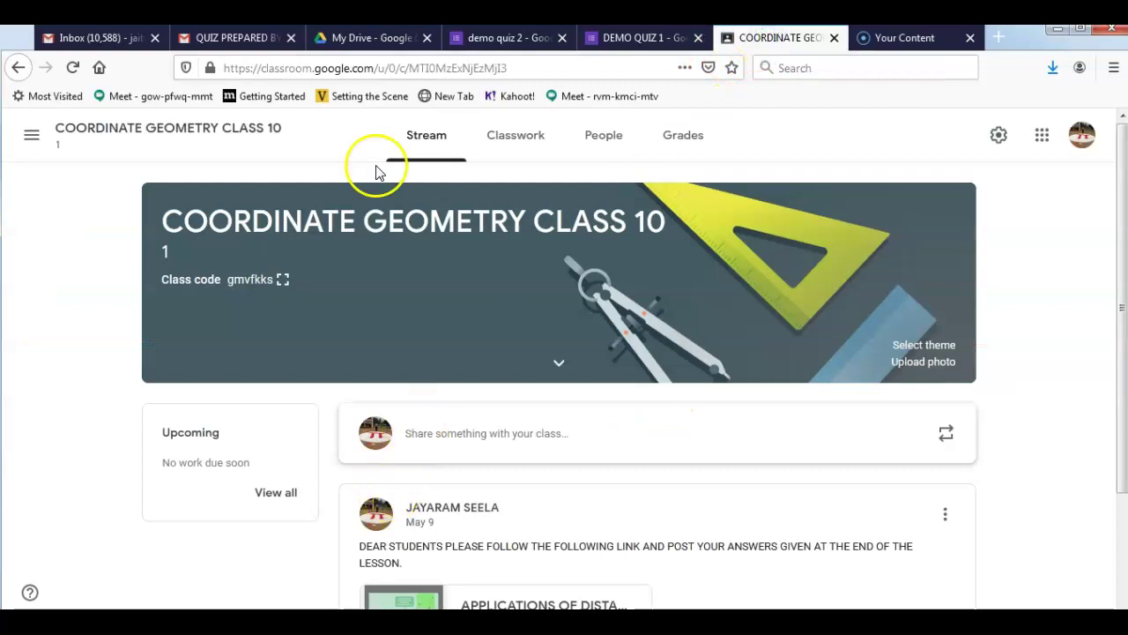
{"action": "left_click", "coordinate": [522, 143]}
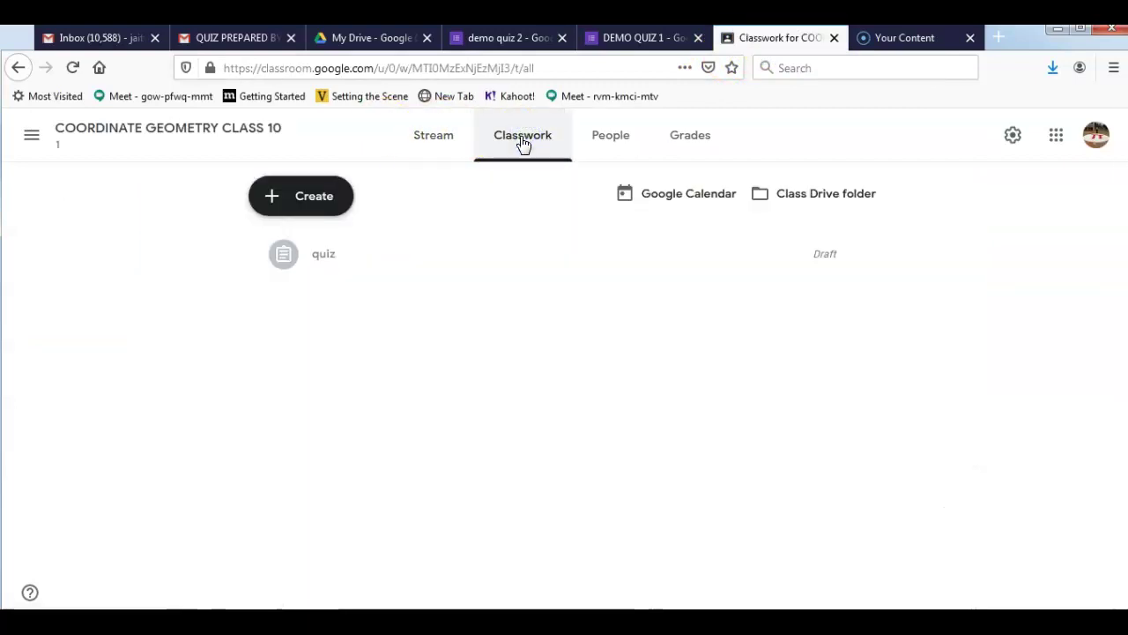
{"action": "left_click", "coordinate": [317, 259]}
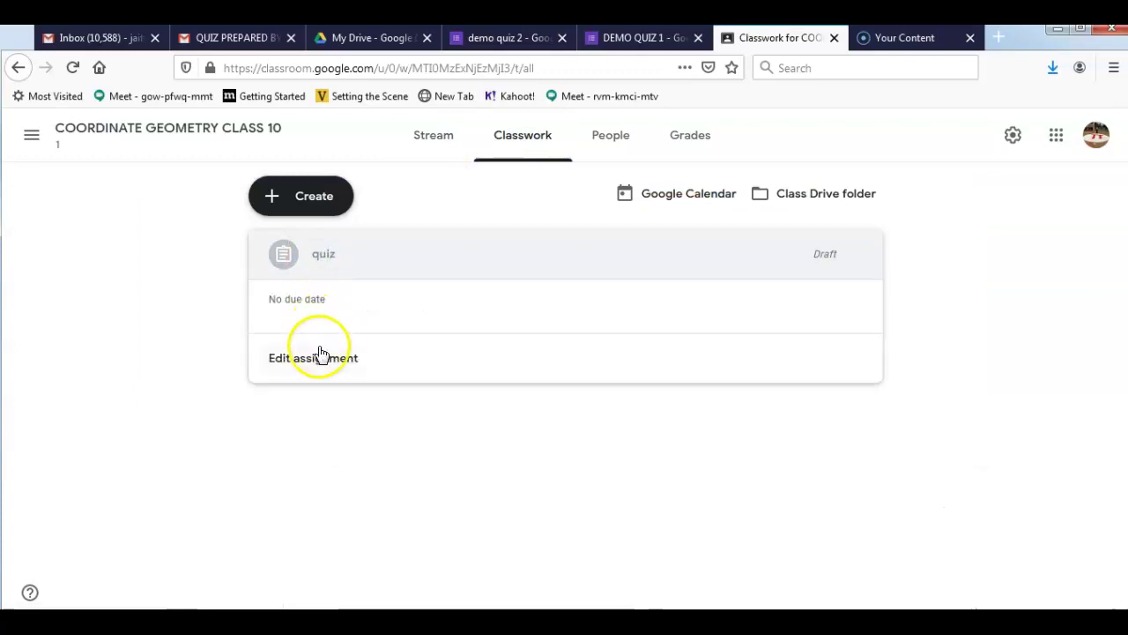
{"action": "left_click", "coordinate": [322, 195]}
{"action": "left_click", "coordinate": [324, 251]}
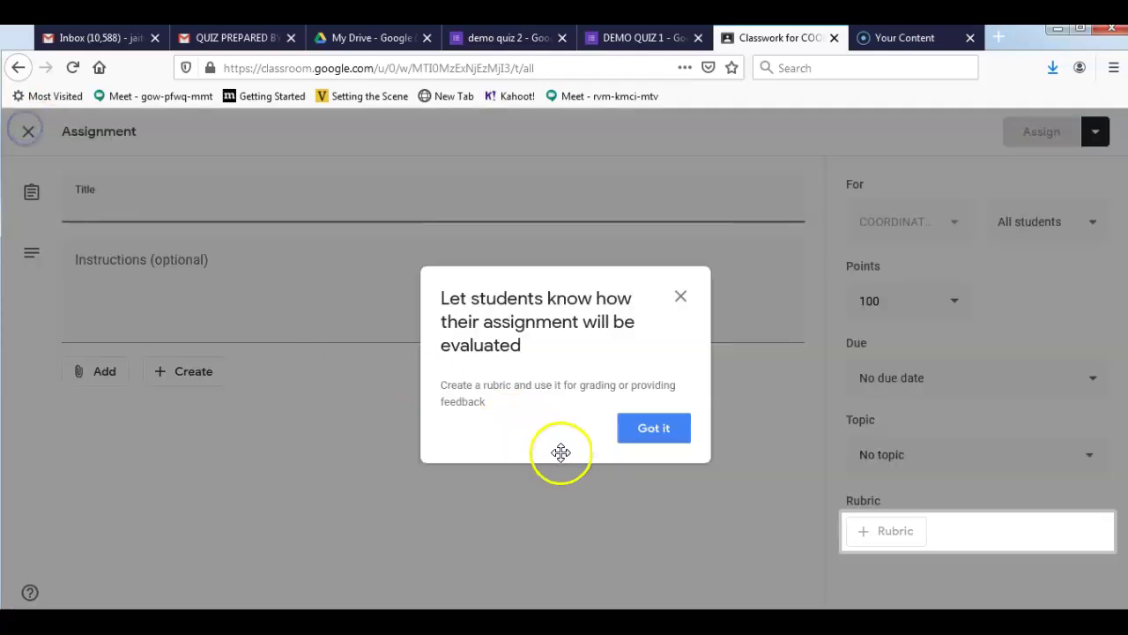
{"action": "left_click", "coordinate": [662, 438]}
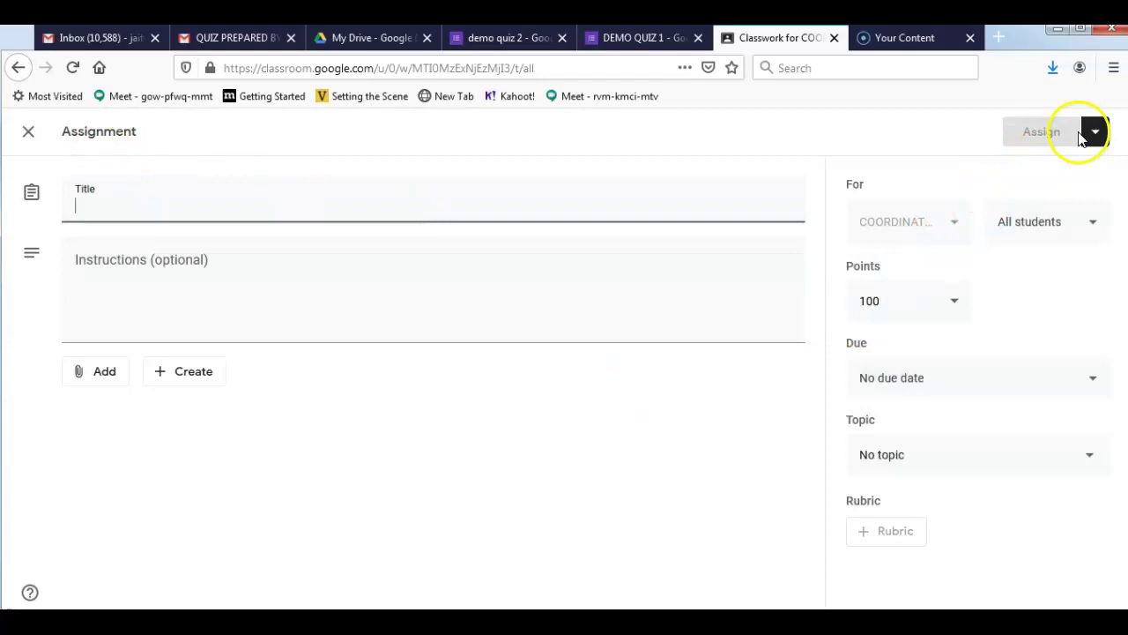
{"action": "left_click", "coordinate": [26, 134]}
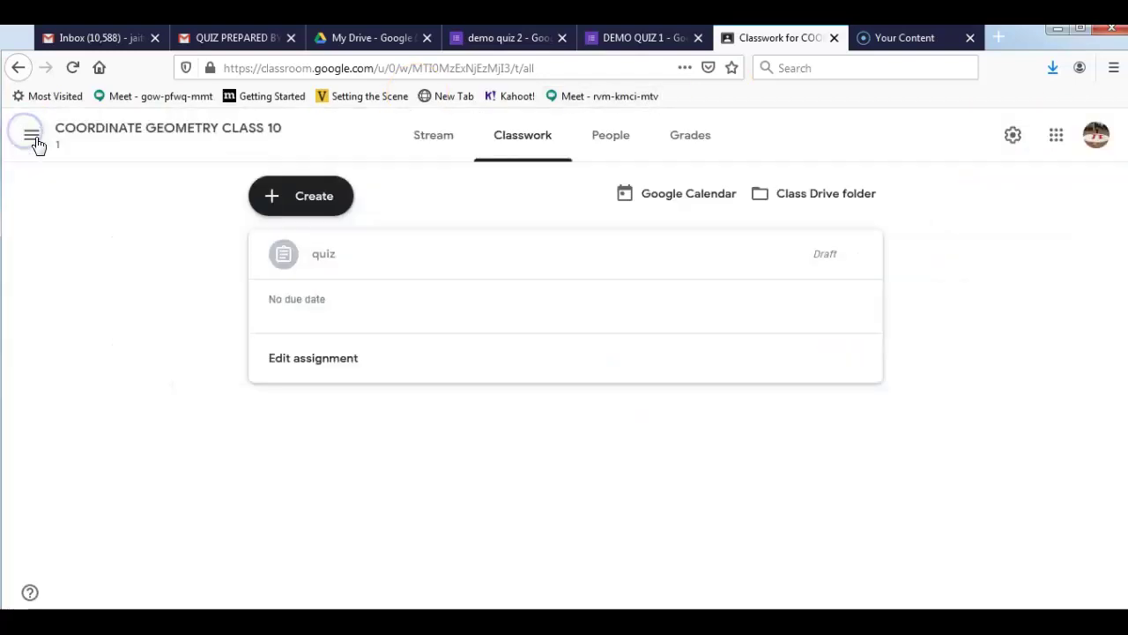
Step: Create a new quiz assignment for the class and attach the copied form link to it
{"action": "left_click", "coordinate": [304, 203]}
{"action": "left_click", "coordinate": [302, 268]}
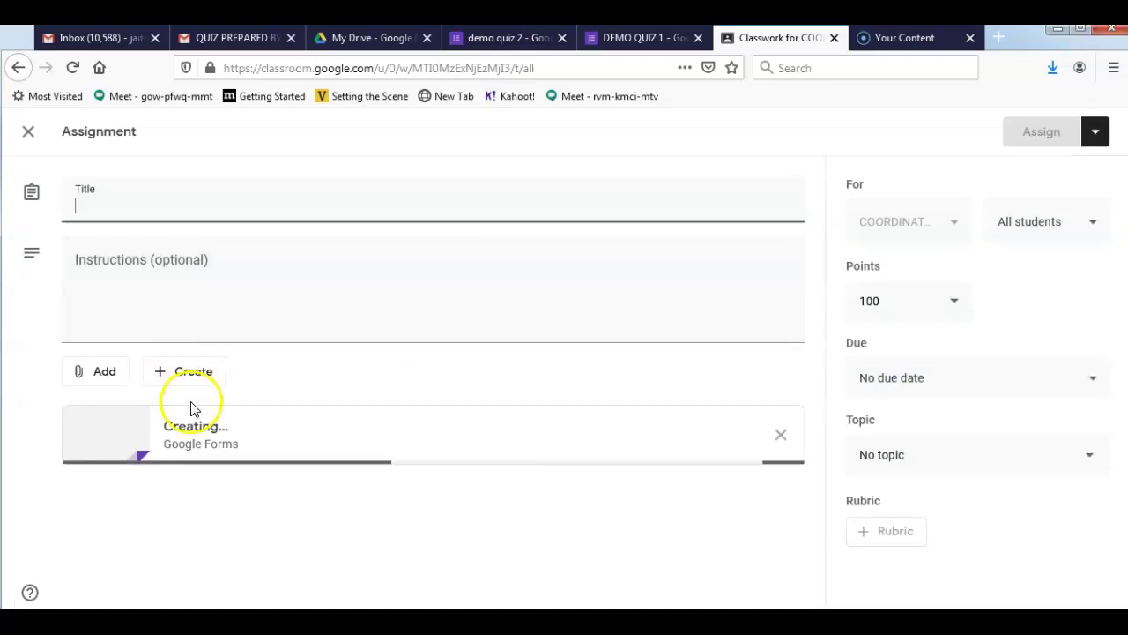
{"action": "left_click", "coordinate": [93, 382]}
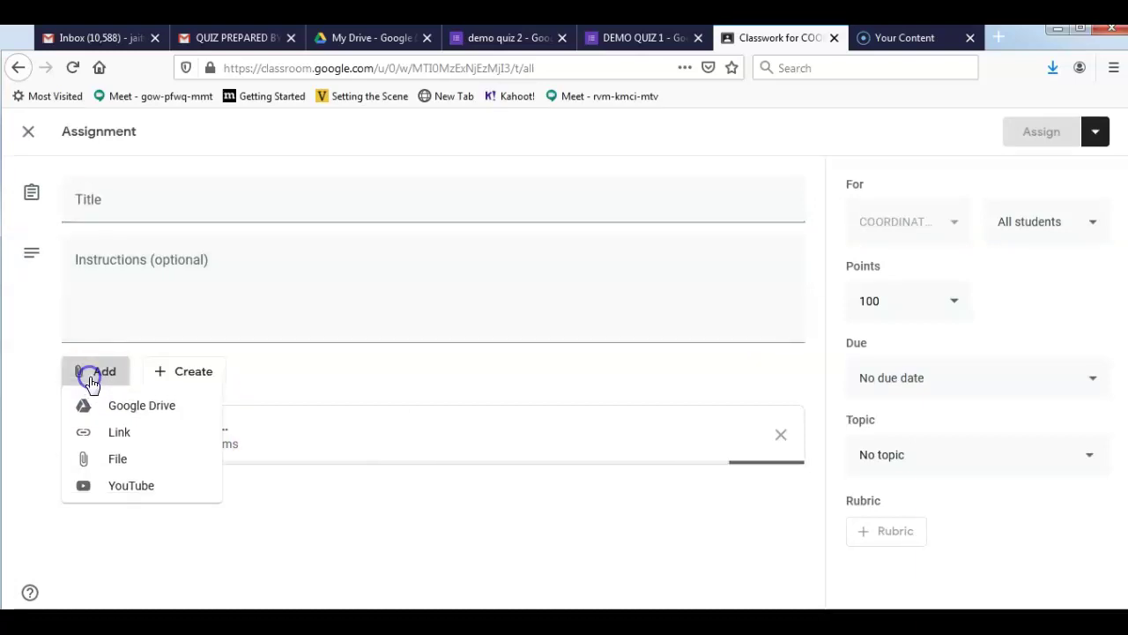
{"action": "left_click", "coordinate": [123, 434]}
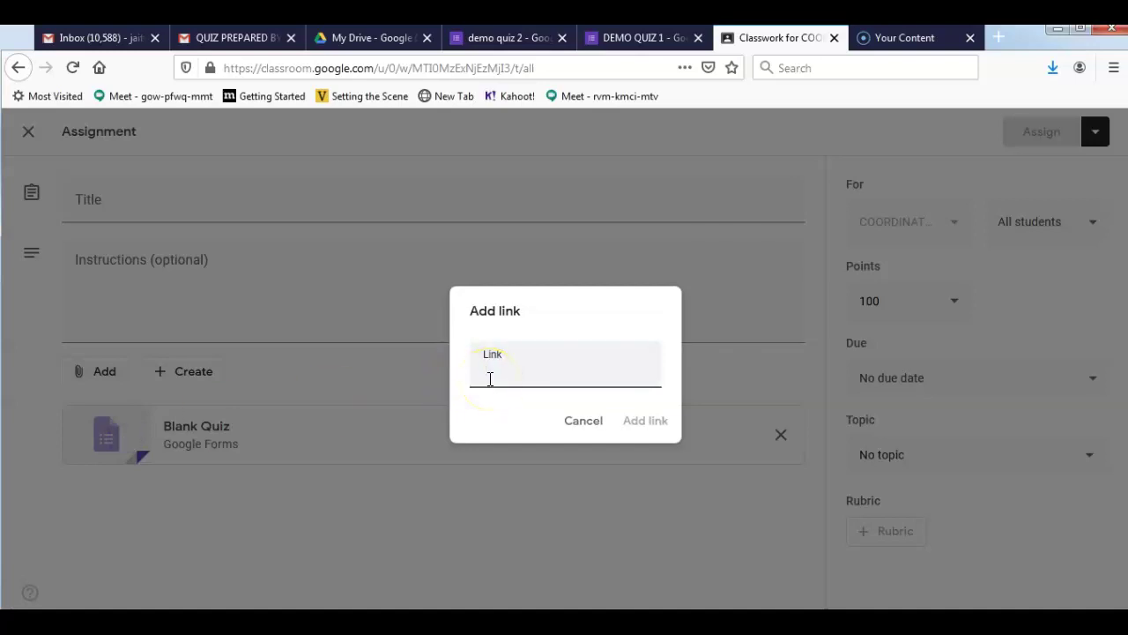
{"action": "key", "text": "ctrl+v"}
{"action": "left_click", "coordinate": [657, 422]}
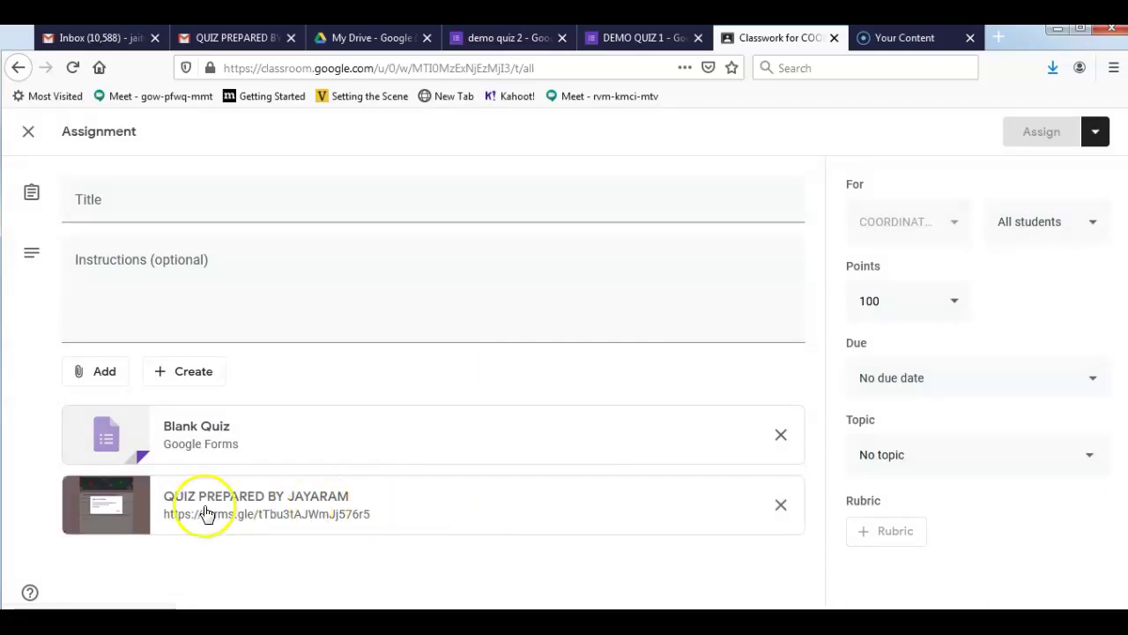
Step: Test the form link attached to the quiz assignment, then close the form page and the Google Classroom page
{"action": "left_click", "coordinate": [357, 504]}
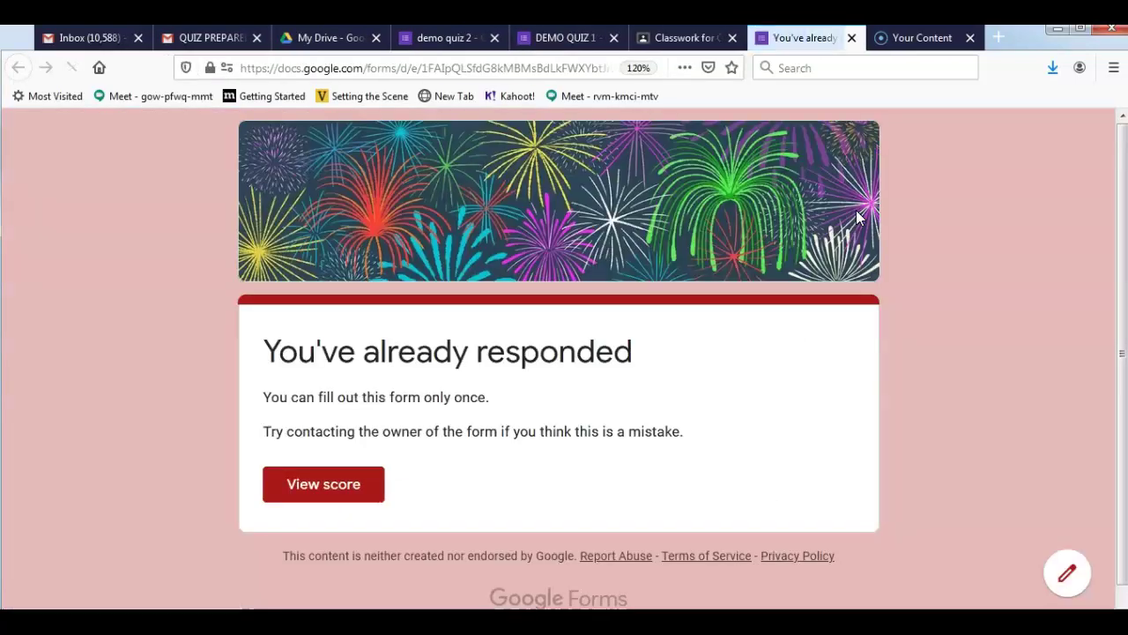
{"action": "left_click", "coordinate": [851, 38]}
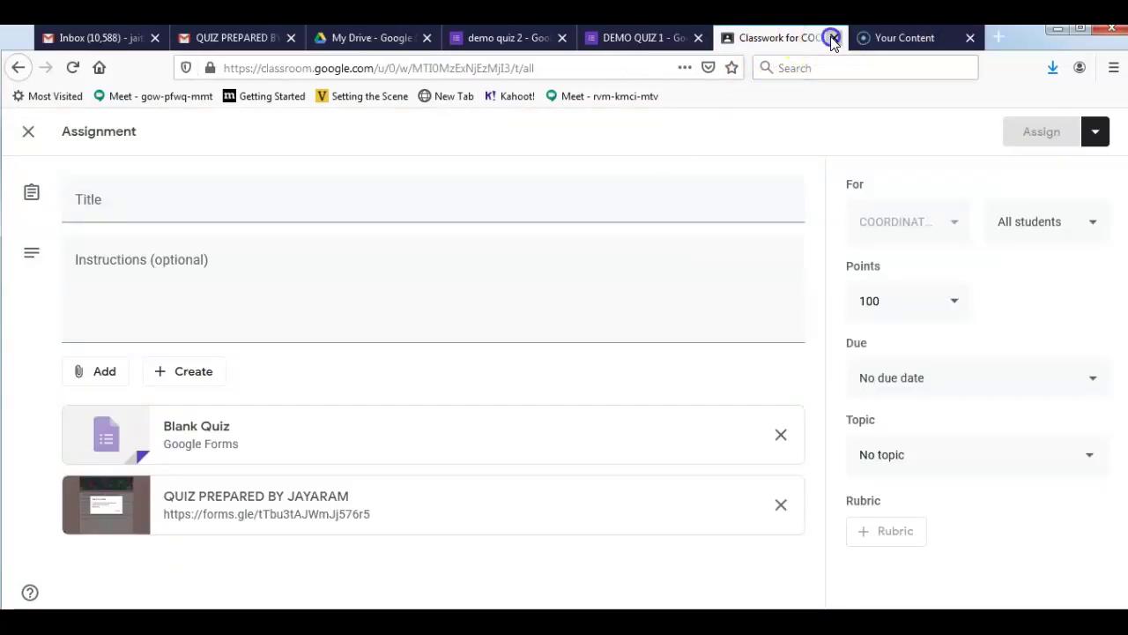
{"action": "left_click", "coordinate": [832, 37]}
Step: Return to demo quiz 2, dismiss its sending options, and view its per-question responses before going back to the questions
{"action": "left_click", "coordinate": [625, 38]}
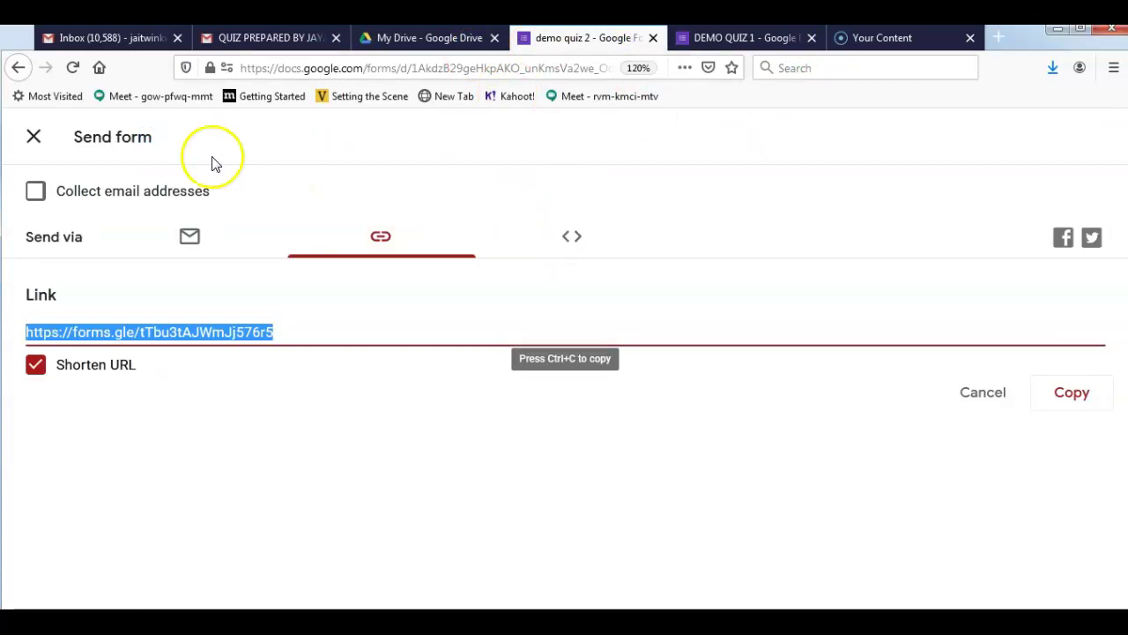
{"action": "left_click", "coordinate": [35, 139]}
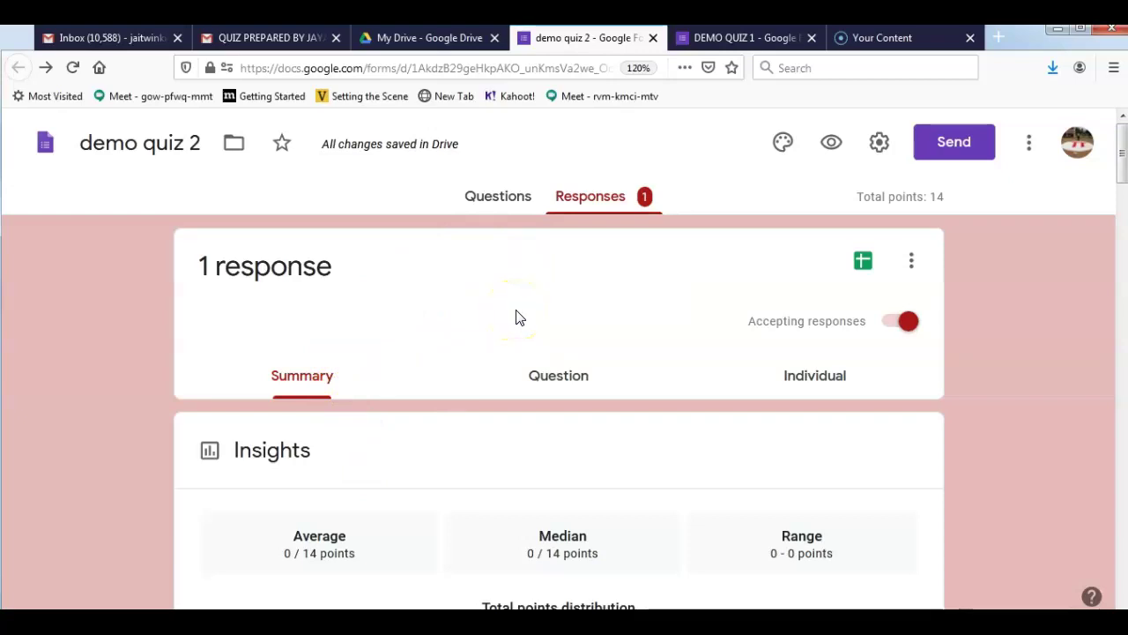
{"action": "left_click", "coordinate": [537, 390]}
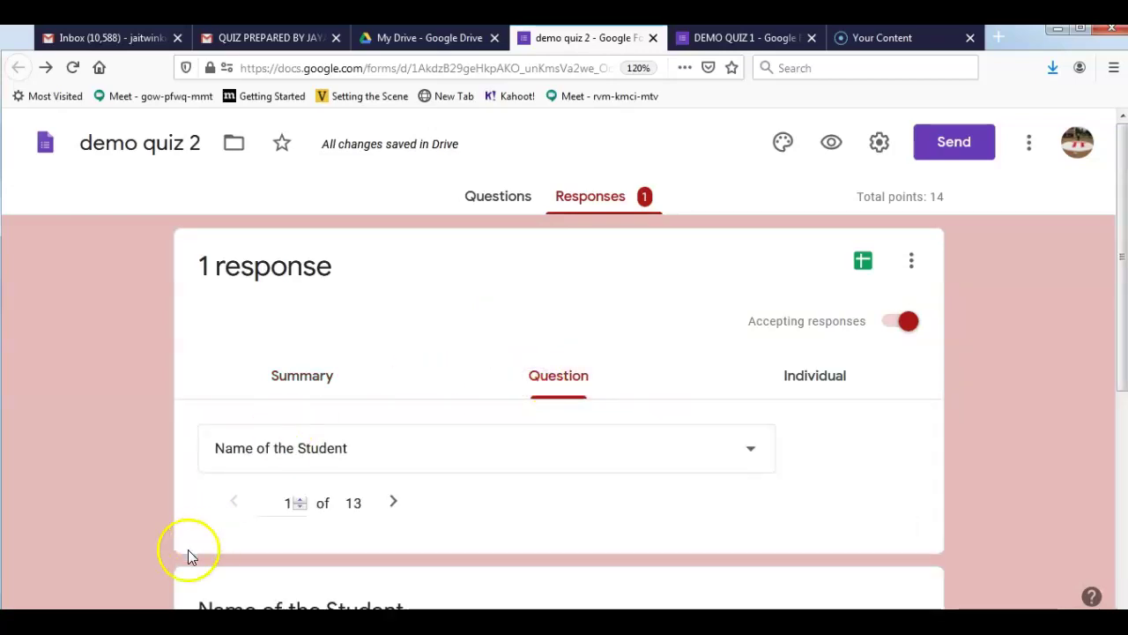
{"action": "left_click", "coordinate": [516, 202]}
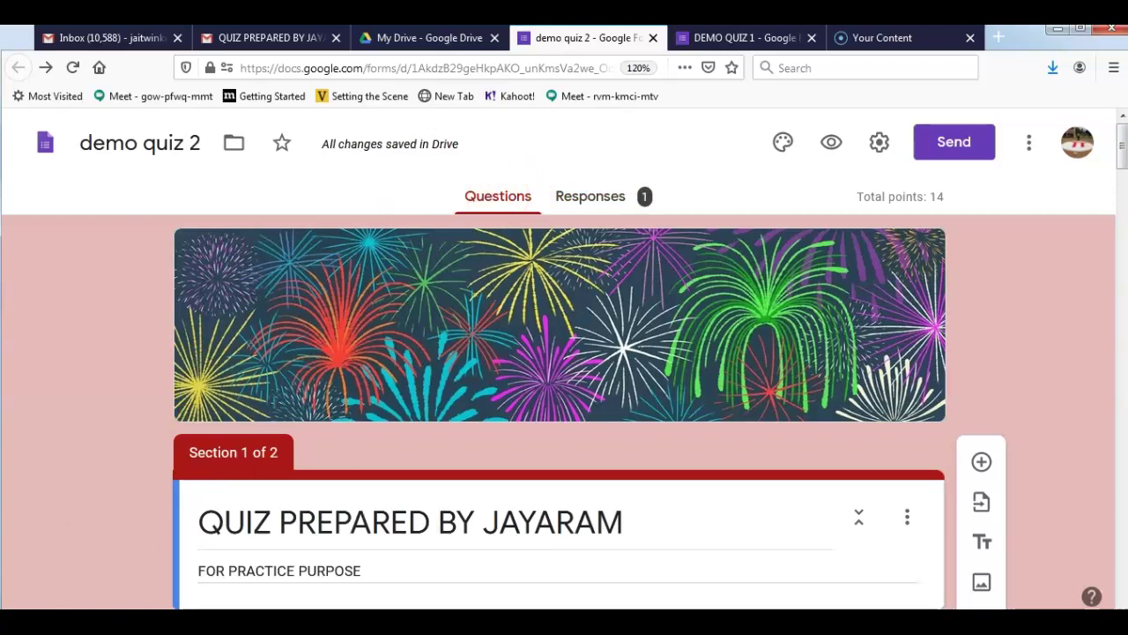
Step: Switch to the DEMO QUIZ 1 form, show its responses and review the additional response options
{"action": "key", "text": "ctrl+Tab"}
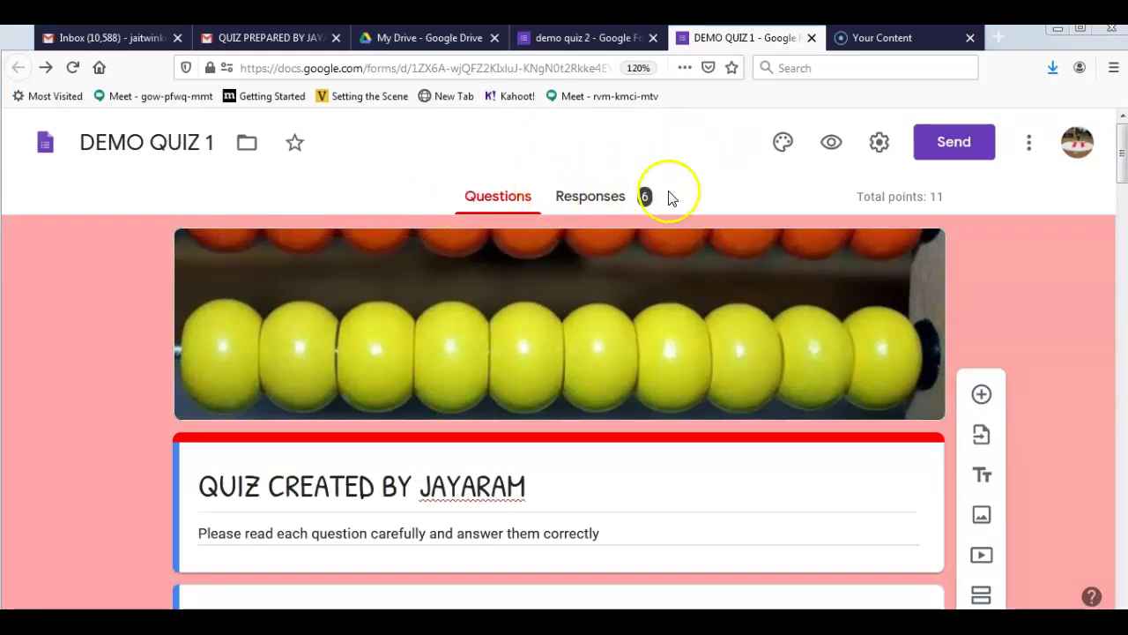
{"action": "left_click", "coordinate": [610, 204]}
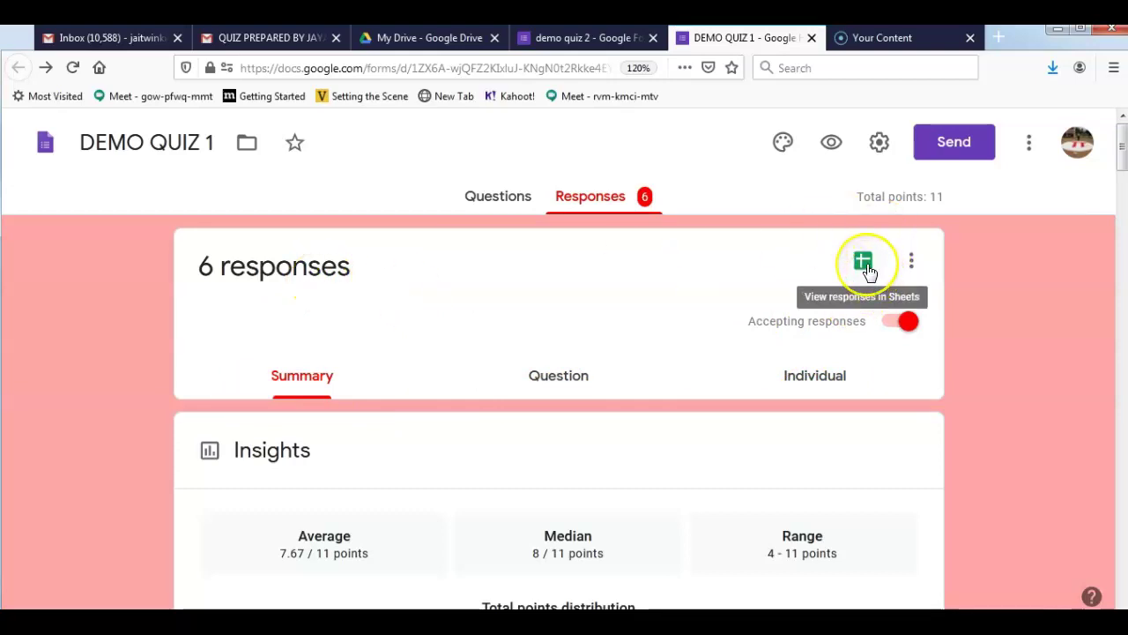
{"action": "left_click", "coordinate": [913, 264]}
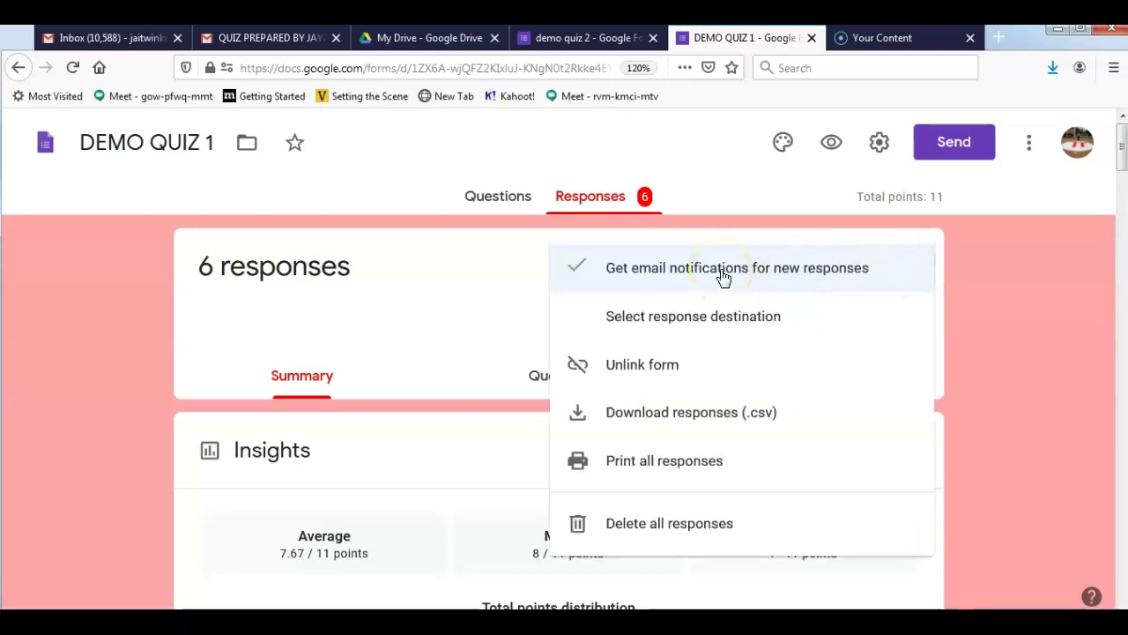
{"action": "left_click", "coordinate": [723, 328]}
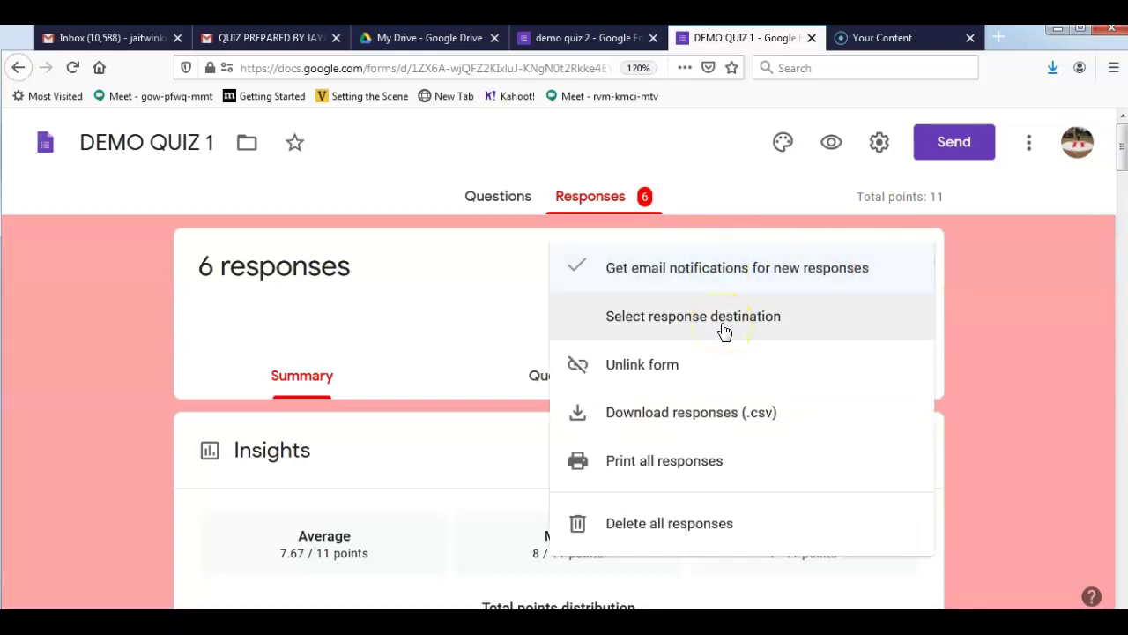
{"action": "left_click", "coordinate": [698, 368]}
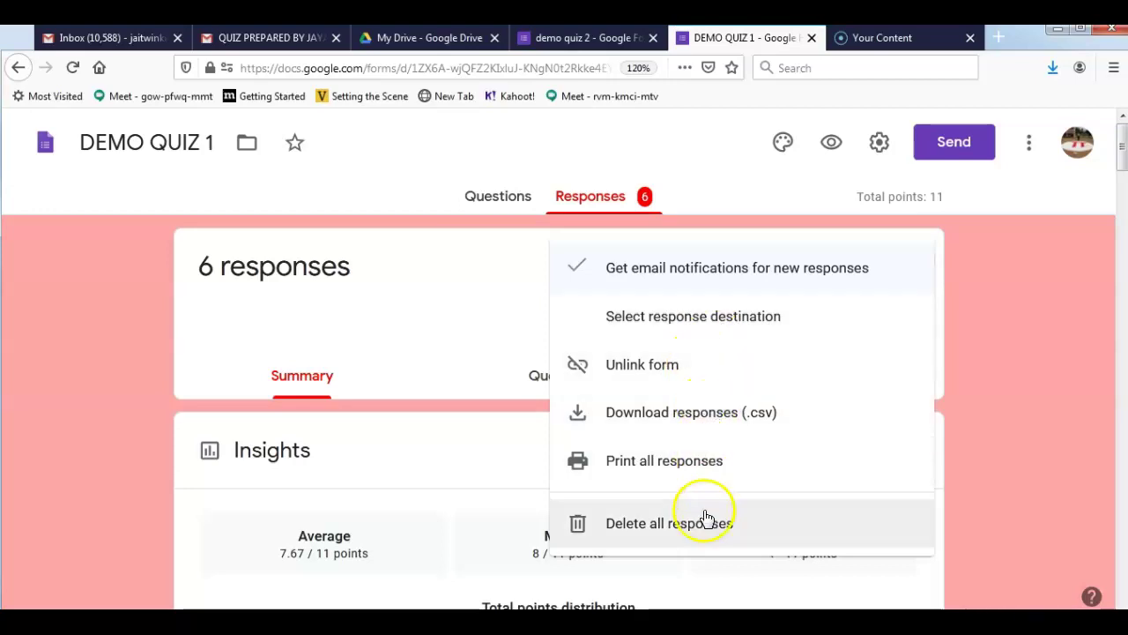
{"action": "left_click", "coordinate": [995, 327]}
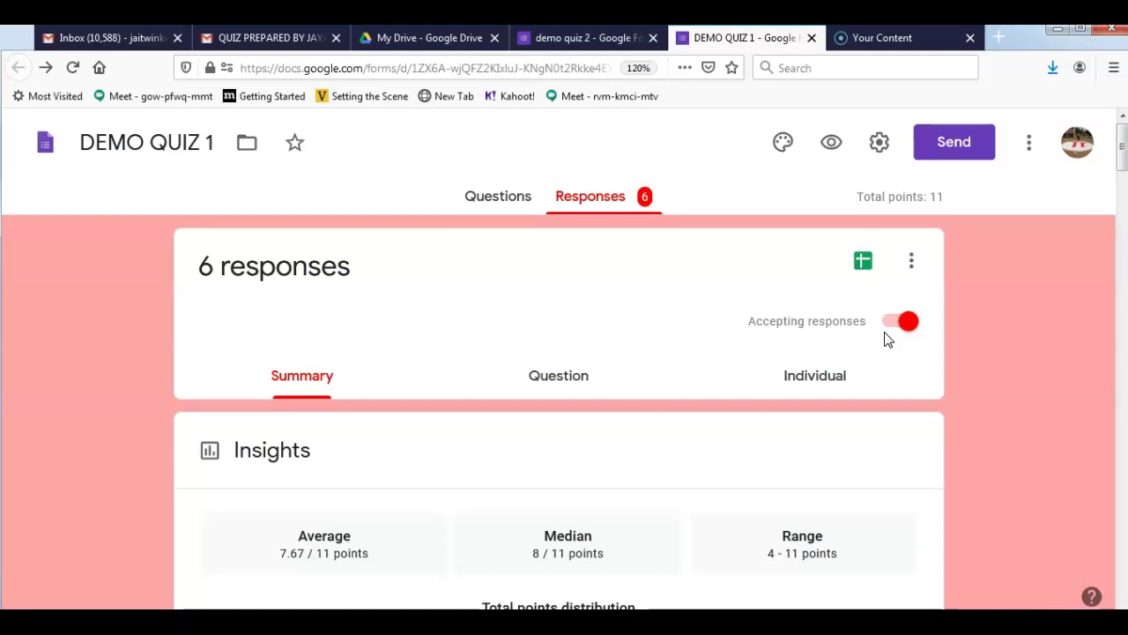
Step: Stop DEMO QUIZ 1 from accepting responses, preview the closed form as a respondent, and close the preview
{"action": "left_click", "coordinate": [912, 331]}
{"action": "left_click", "coordinate": [912, 332]}
{"action": "left_click", "coordinate": [889, 329]}
{"action": "left_click", "coordinate": [890, 331]}
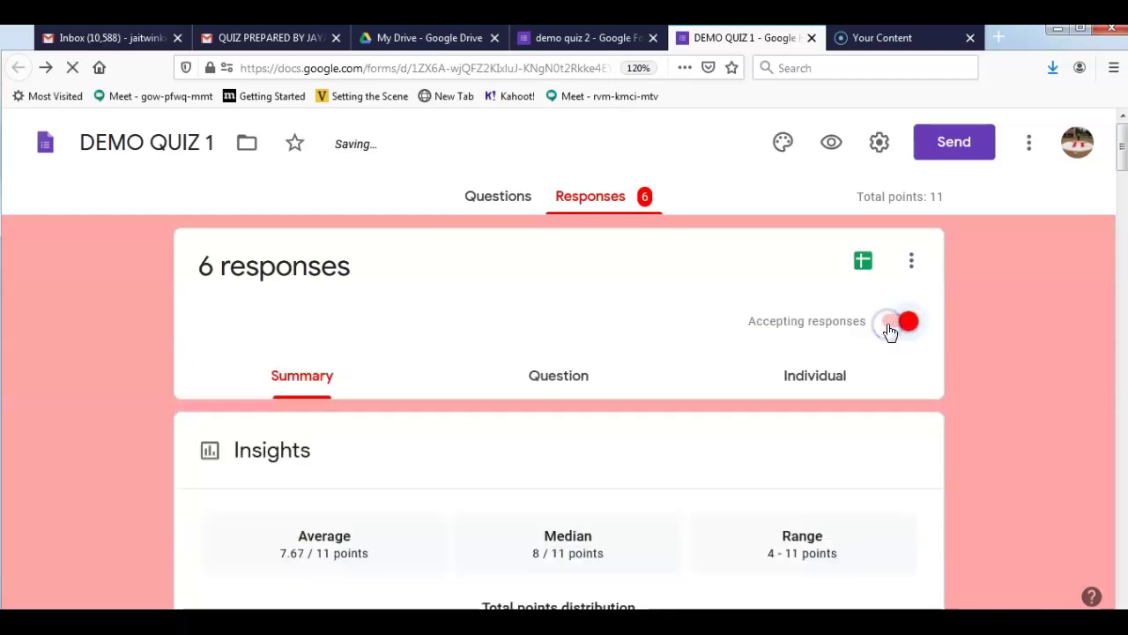
{"action": "left_click", "coordinate": [889, 329]}
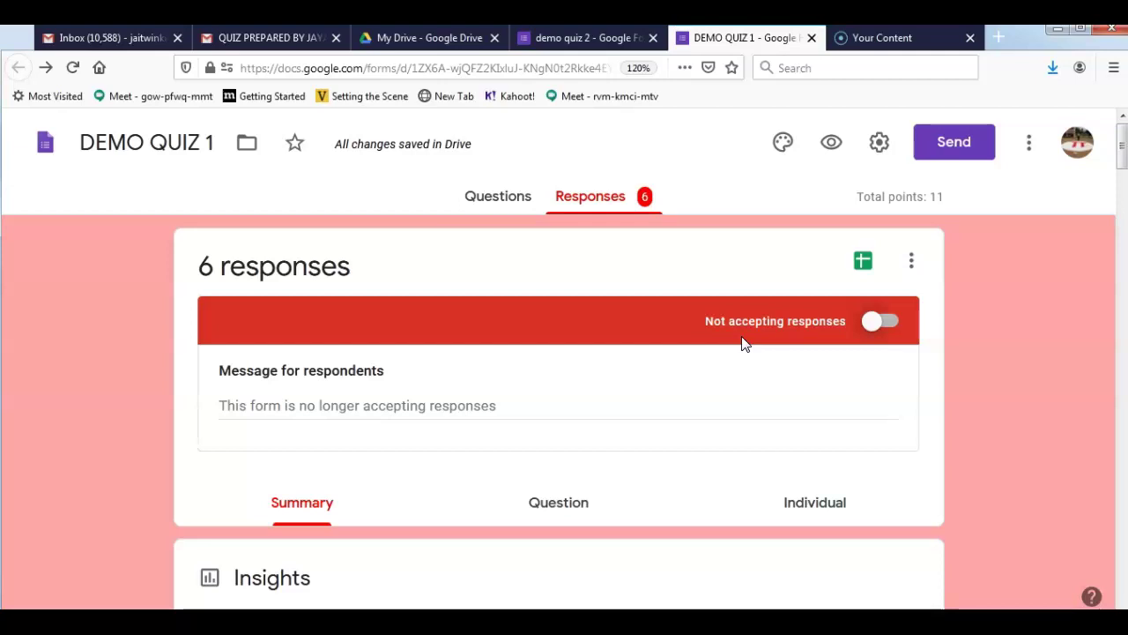
{"action": "left_click", "coordinate": [831, 143]}
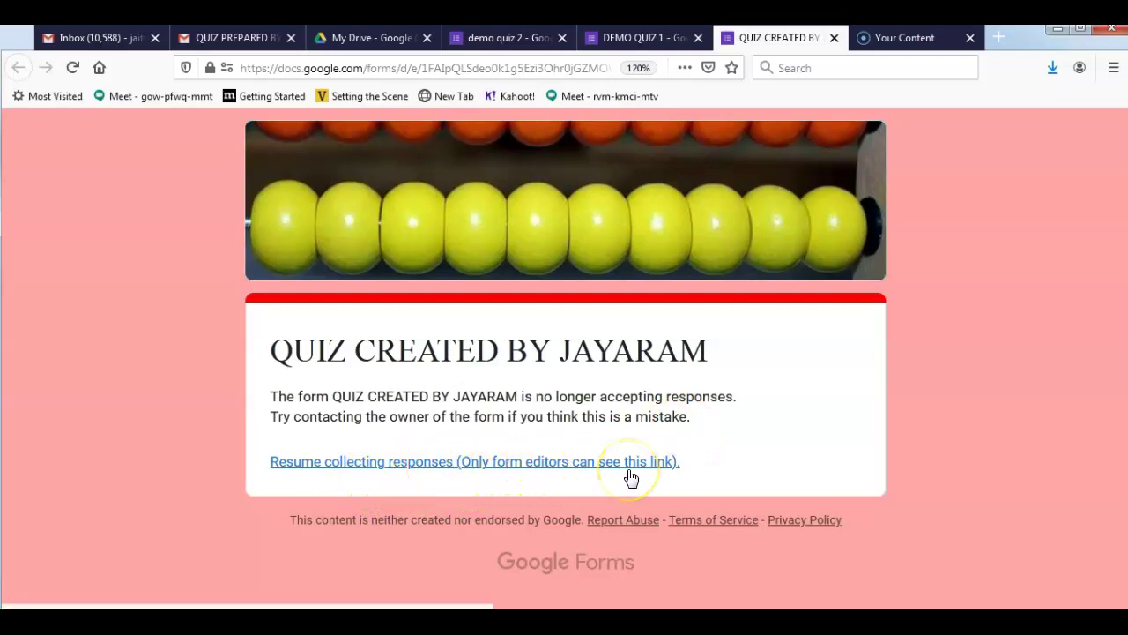
{"action": "left_click", "coordinate": [831, 38]}
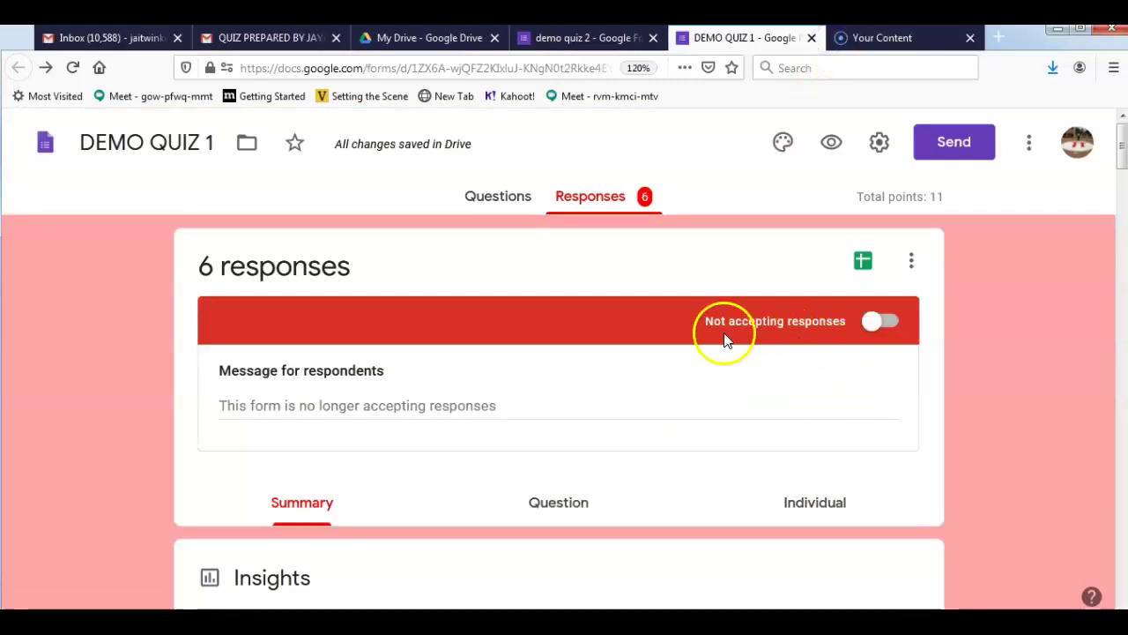
Step: Make DEMO QUIZ 1 accept responses again, preview the form's questions, and close the preview
{"action": "left_click", "coordinate": [882, 322]}
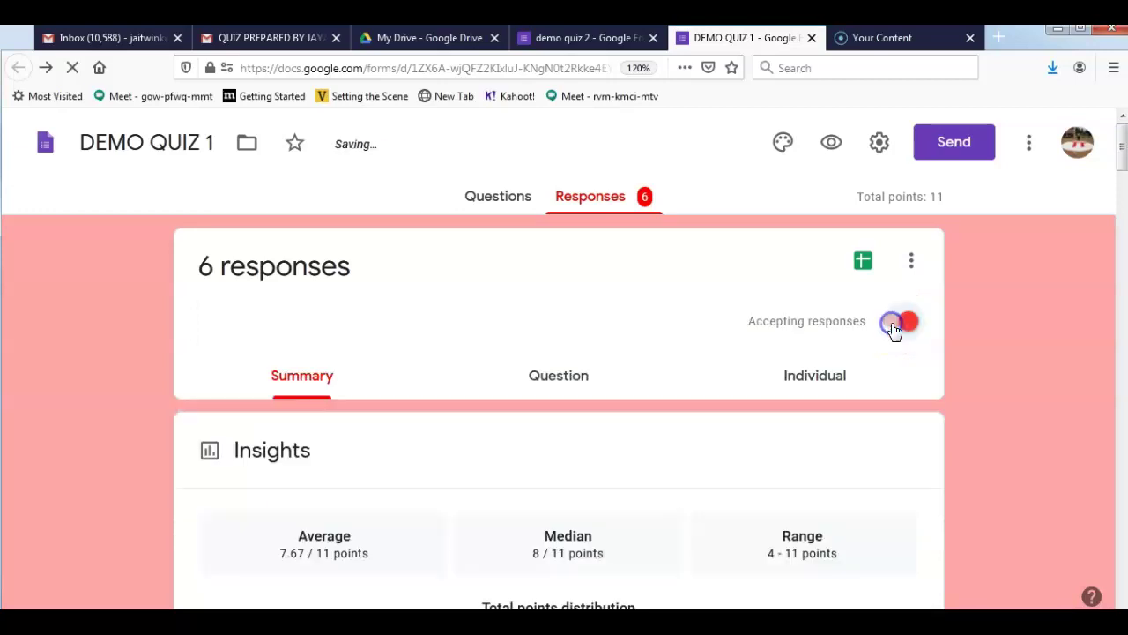
{"action": "left_click", "coordinate": [831, 142]}
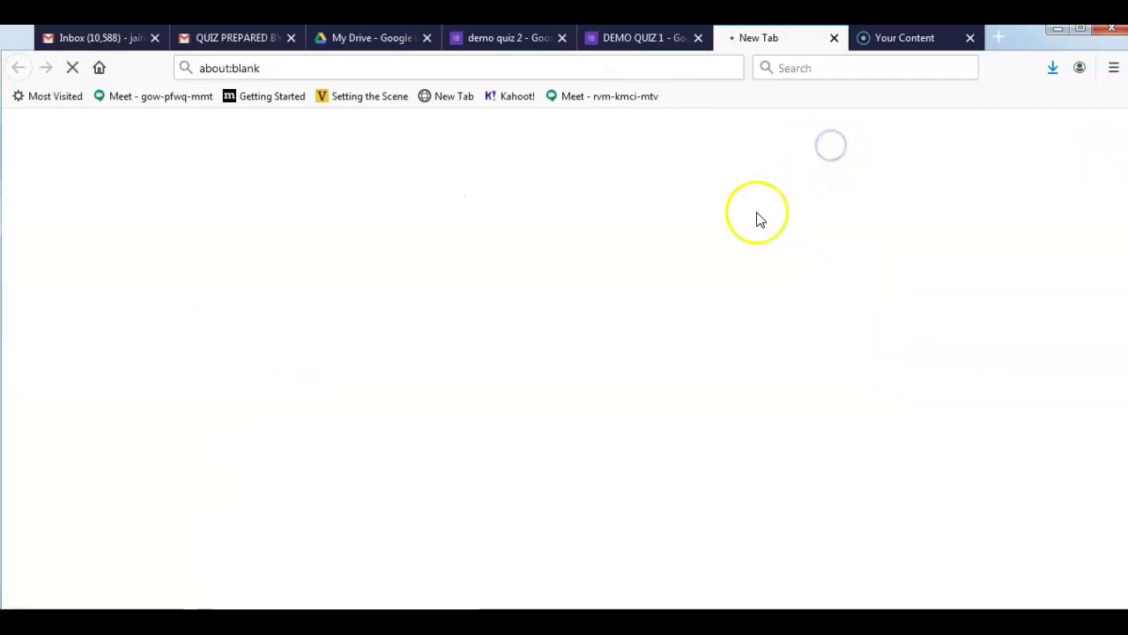
{"action": "scroll", "coordinate": [464, 398], "scroll_direction": "down", "scroll_amount": 6}
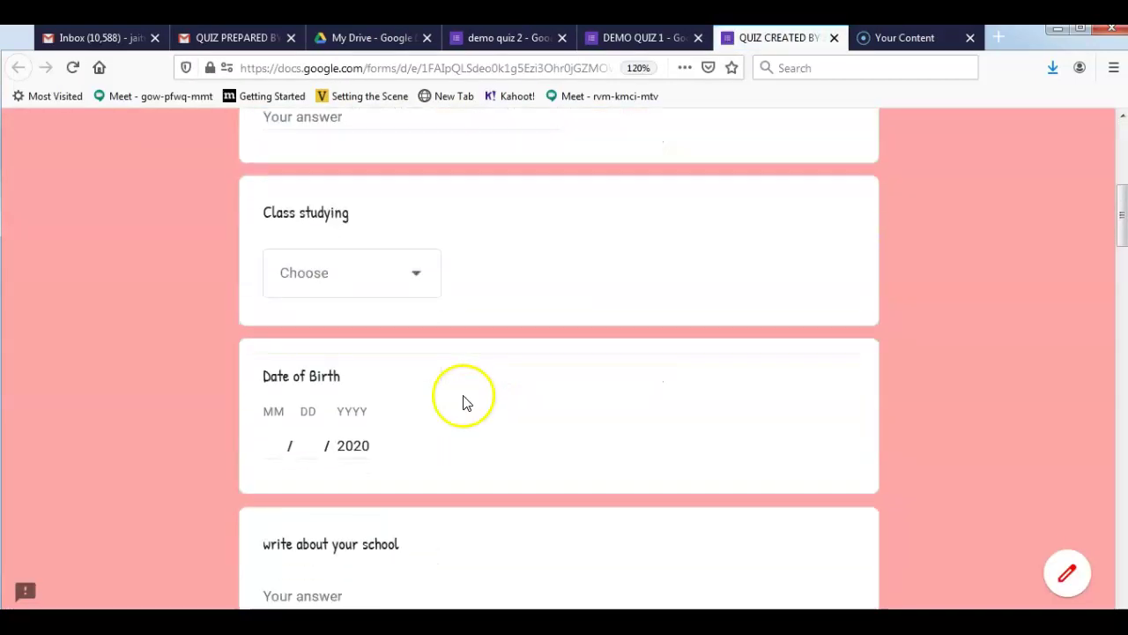
{"action": "scroll", "coordinate": [465, 404], "scroll_direction": "up", "scroll_amount": 6}
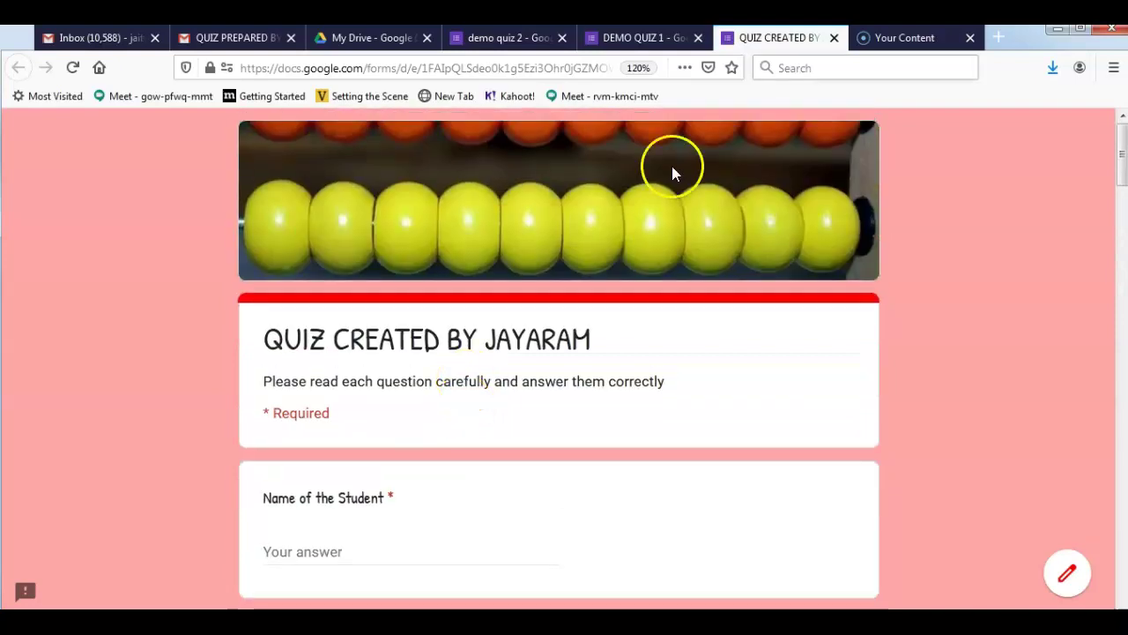
{"action": "left_click", "coordinate": [834, 37]}
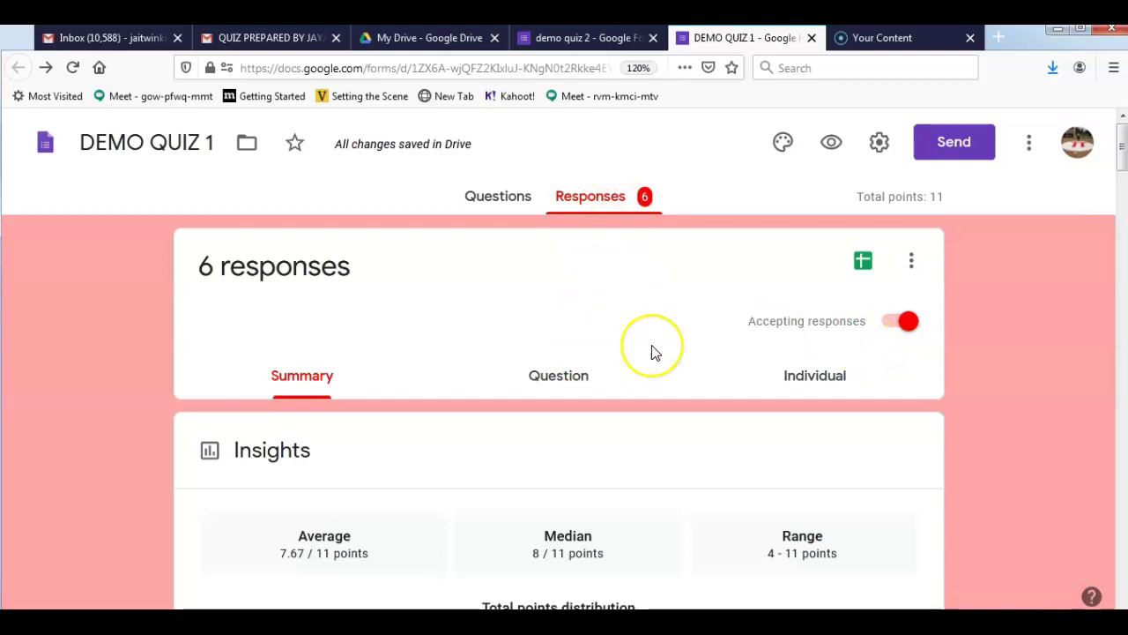
Step: Examine the score insights in the DEMO QUIZ 1 response summary, including the respondent counts in the total points distribution
{"action": "scroll", "coordinate": [652, 353], "scroll_direction": "down", "scroll_amount": 3}
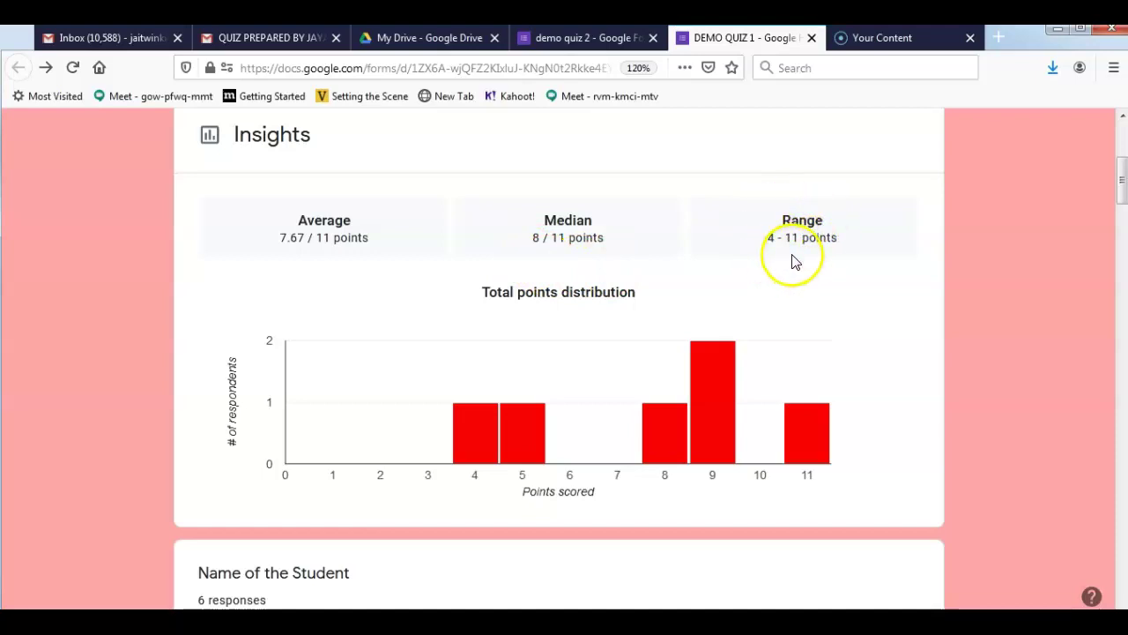
{"action": "mouse_move", "coordinate": [476, 447]}
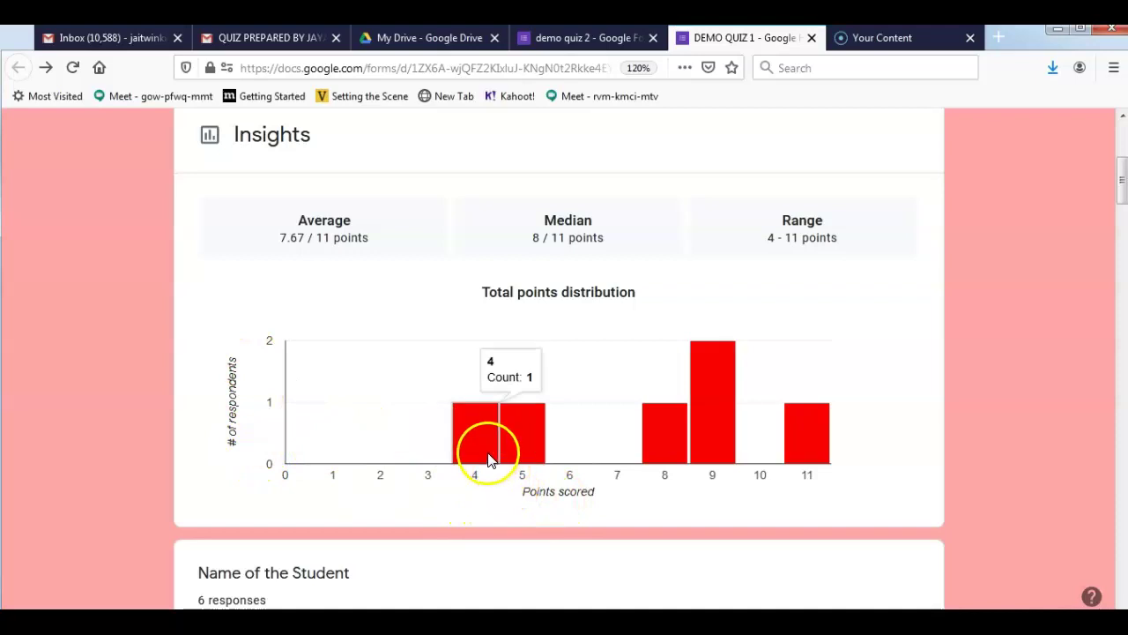
{"action": "mouse_move", "coordinate": [525, 443]}
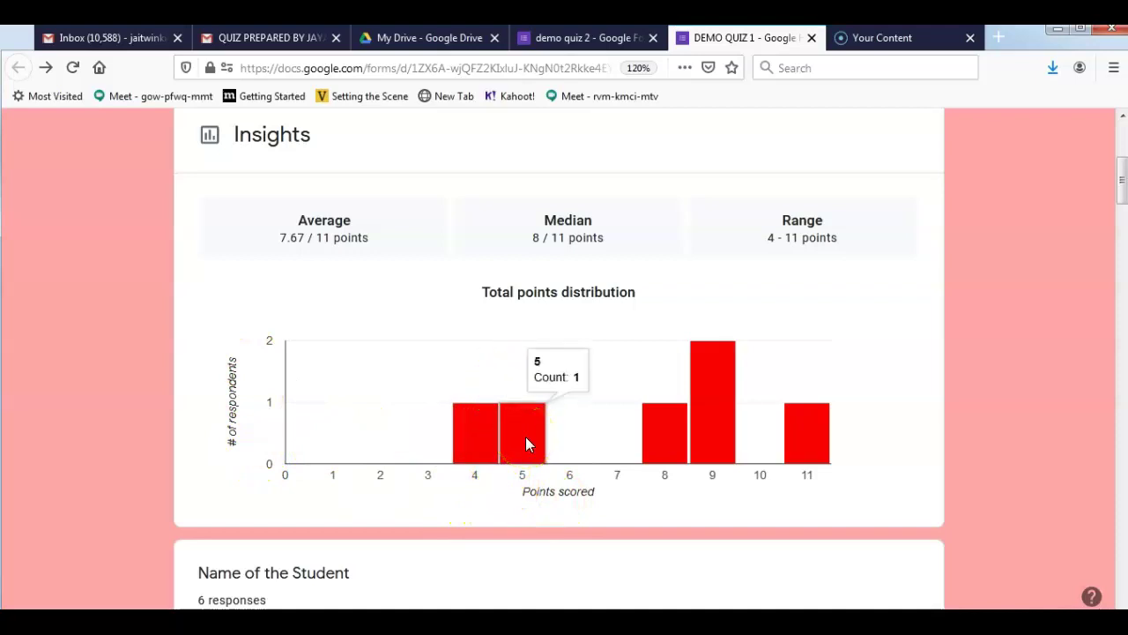
{"action": "mouse_move", "coordinate": [702, 449]}
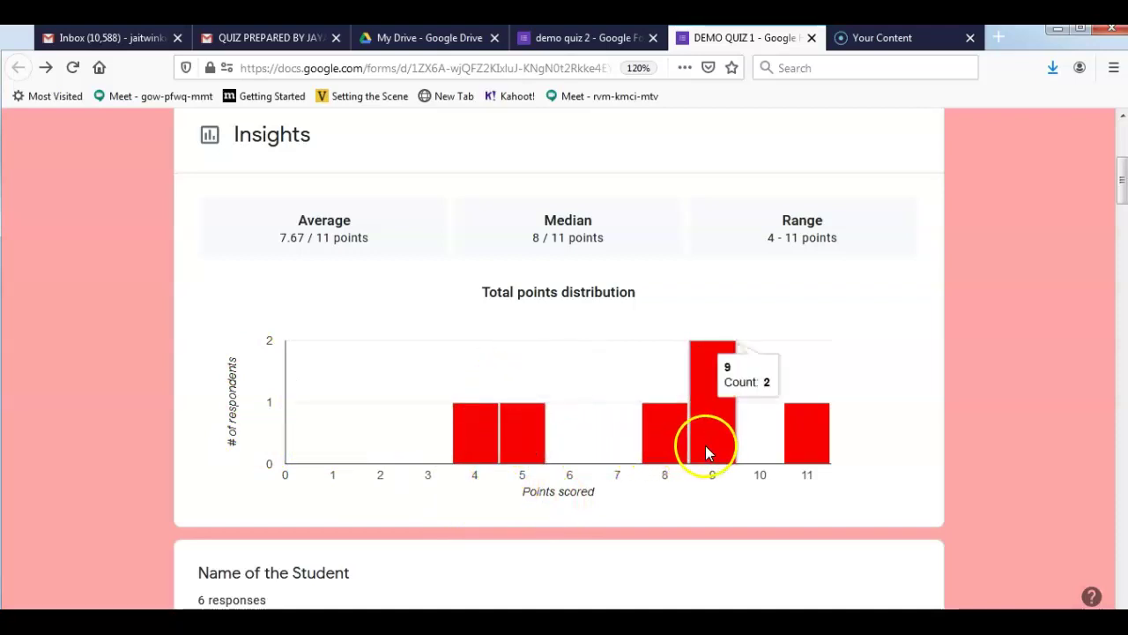
{"action": "mouse_move", "coordinate": [812, 452]}
Step: Review the response summaries for student name, class studying, date of birth and the question about the school
{"action": "scroll", "coordinate": [807, 447], "scroll_direction": "down", "scroll_amount": 5}
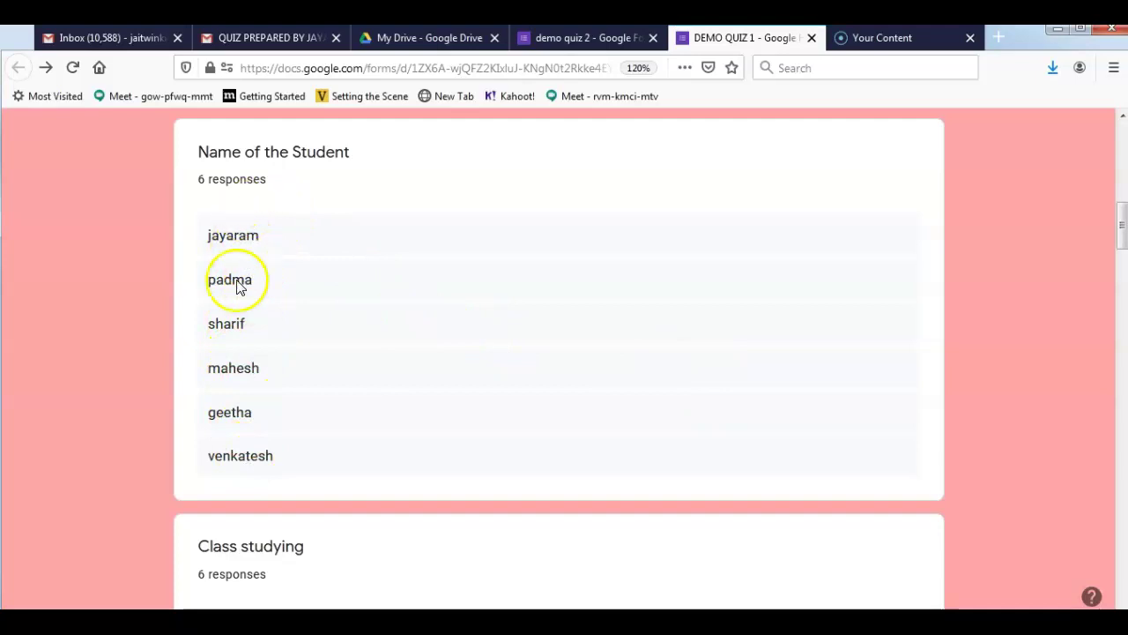
{"action": "scroll", "coordinate": [352, 433], "scroll_direction": "down", "scroll_amount": 3}
{"action": "scroll", "coordinate": [353, 433], "scroll_direction": "down", "scroll_amount": 1}
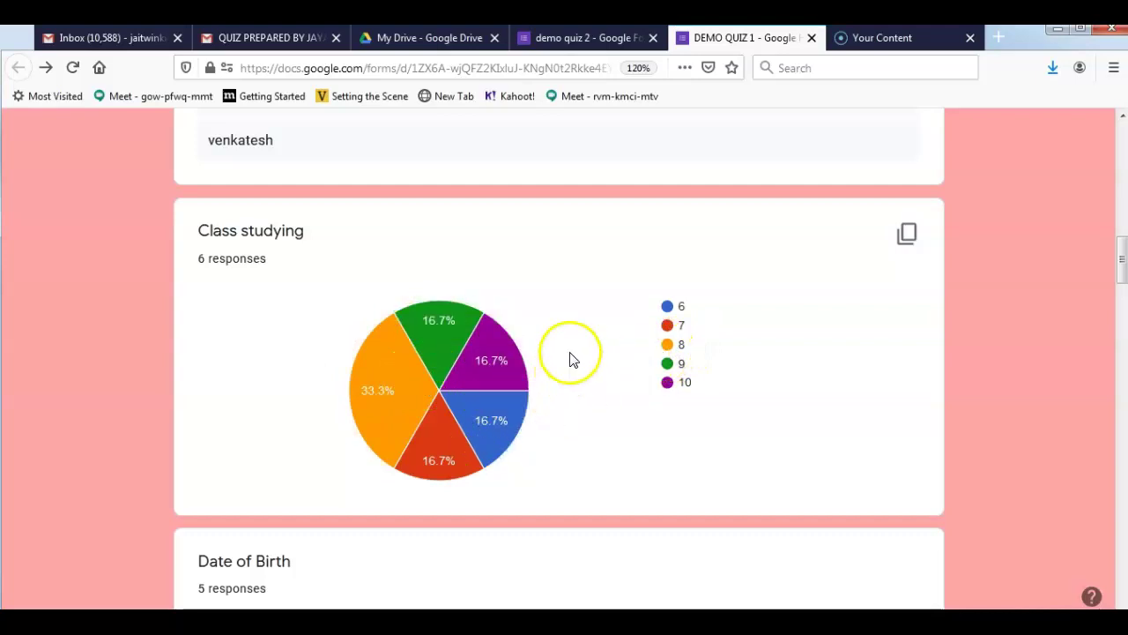
{"action": "scroll", "coordinate": [580, 335], "scroll_direction": "down", "scroll_amount": 3}
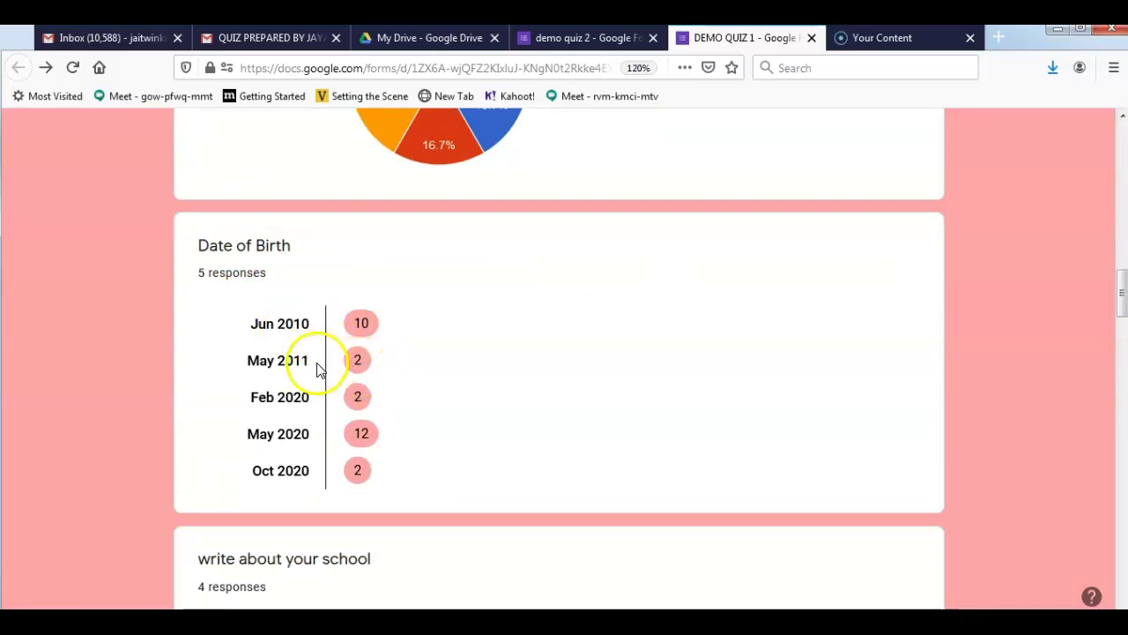
{"action": "scroll", "coordinate": [348, 395], "scroll_direction": "down", "scroll_amount": 2}
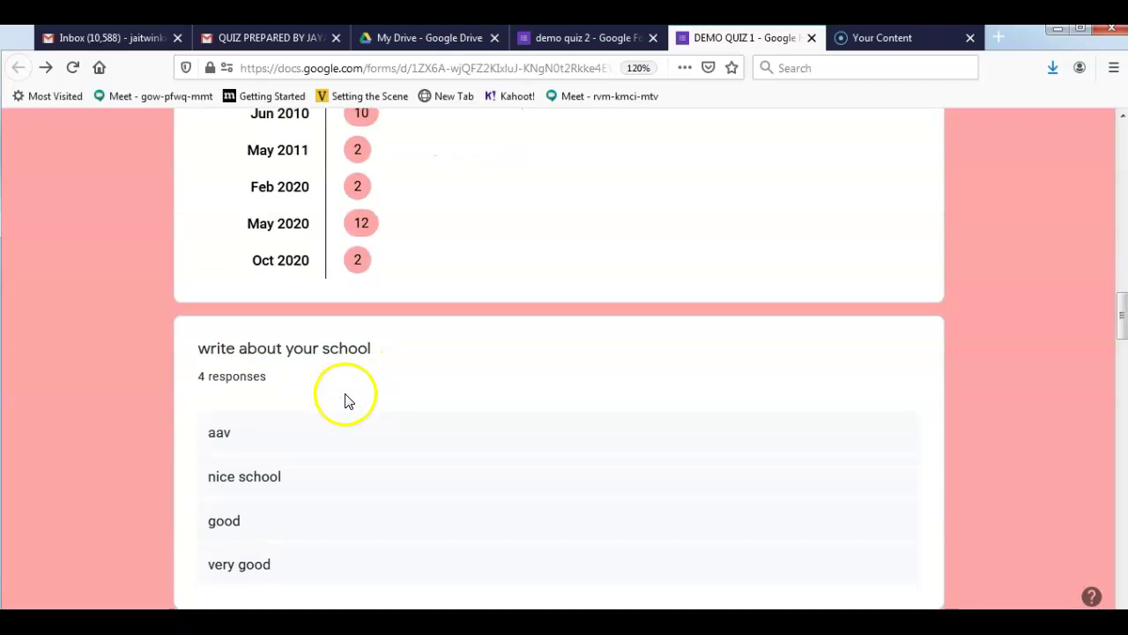
{"action": "scroll", "coordinate": [335, 380], "scroll_direction": "down", "scroll_amount": 3}
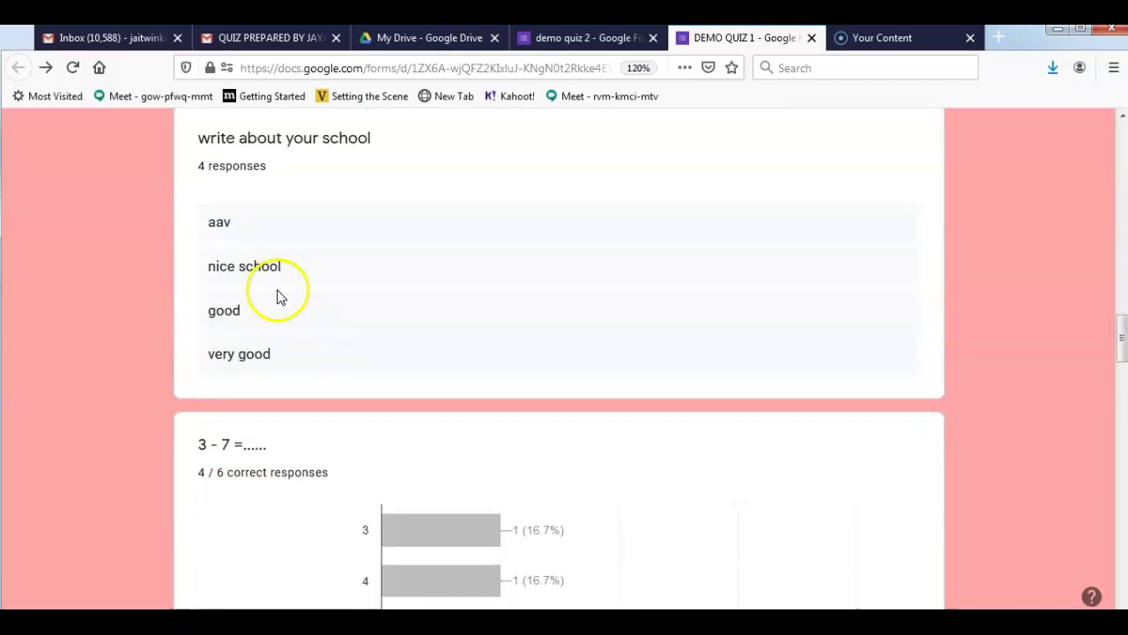
Step: Examine the answer distributions for the 3 - 7 question and the question on states sharing a boundary with Bangladesh
{"action": "scroll", "coordinate": [282, 370], "scroll_direction": "down", "scroll_amount": 6}
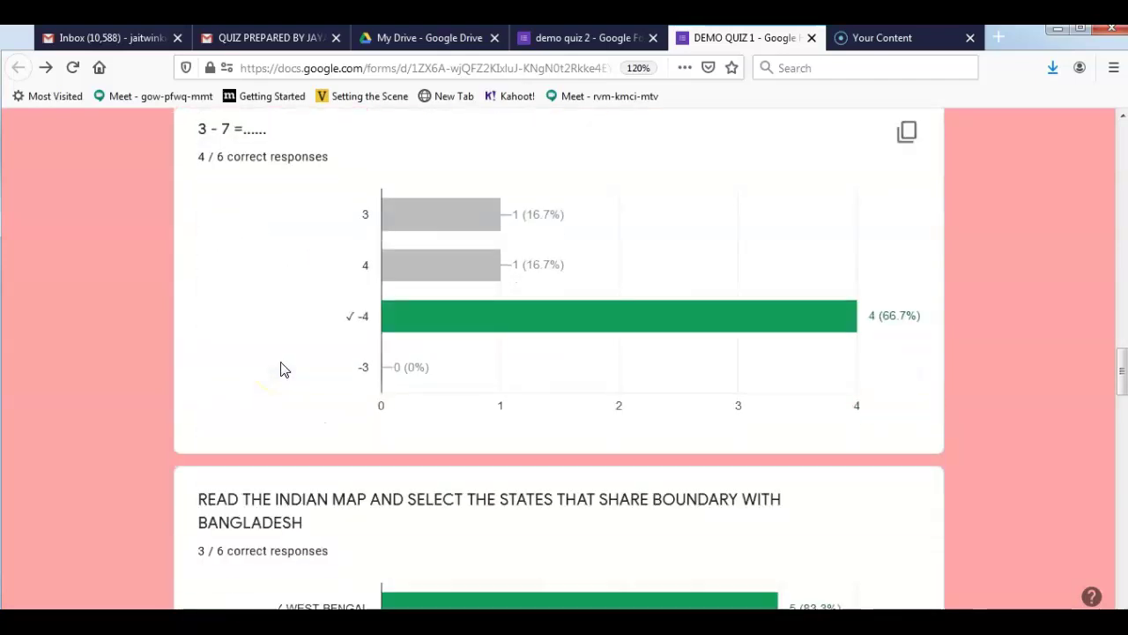
{"action": "mouse_move", "coordinate": [390, 320]}
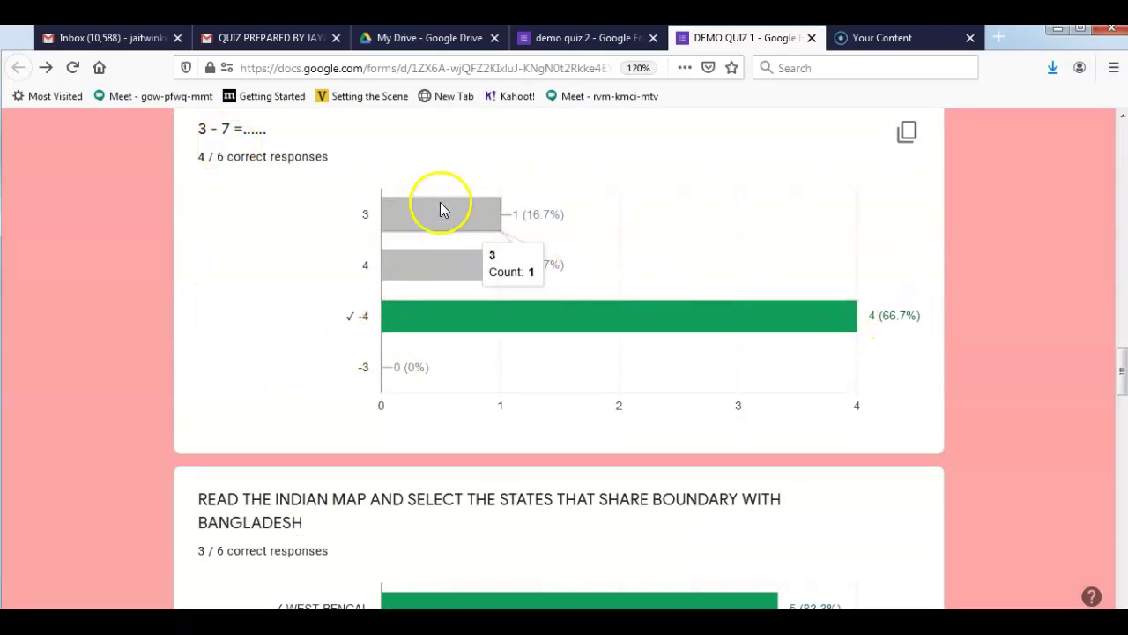
{"action": "scroll", "coordinate": [441, 379], "scroll_direction": "down", "scroll_amount": 5}
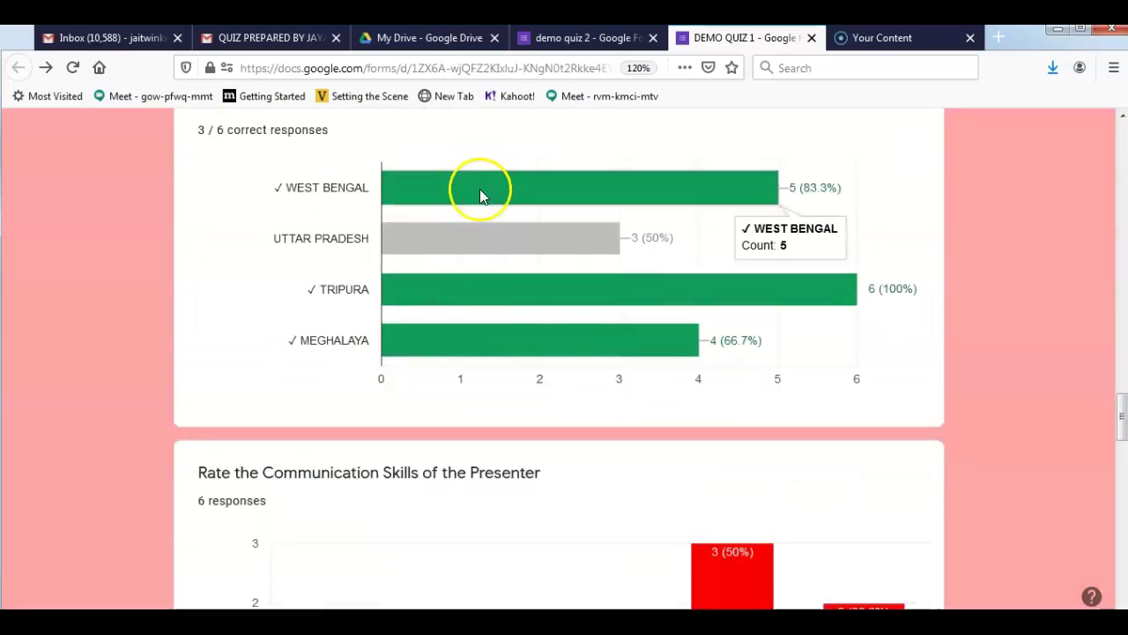
{"action": "mouse_move", "coordinate": [483, 345]}
Step: Review the summary charts for the presenter's communication skills rating, the boundaries of India and the geometrical shape properties
{"action": "scroll", "coordinate": [483, 345], "scroll_direction": "down", "scroll_amount": 3}
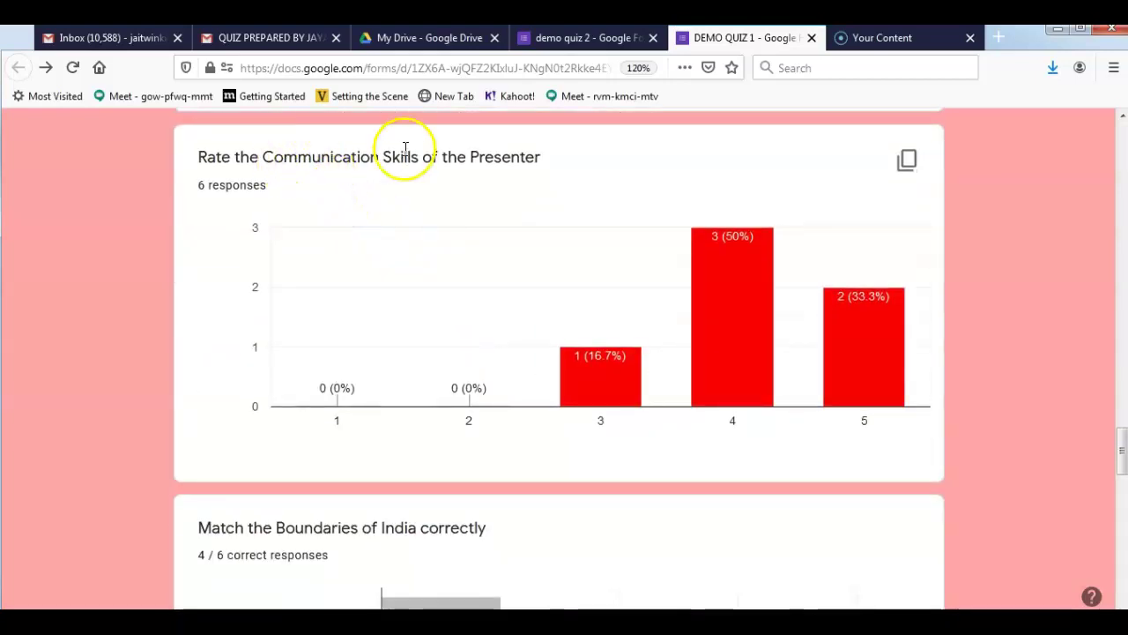
{"action": "mouse_move", "coordinate": [565, 369]}
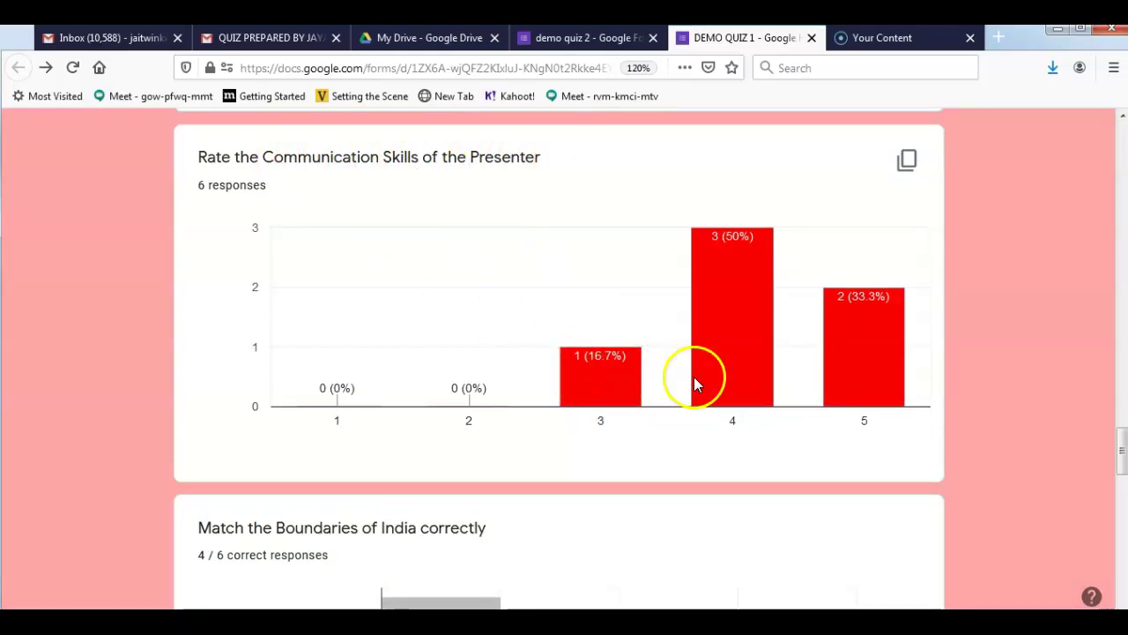
{"action": "mouse_move", "coordinate": [862, 388]}
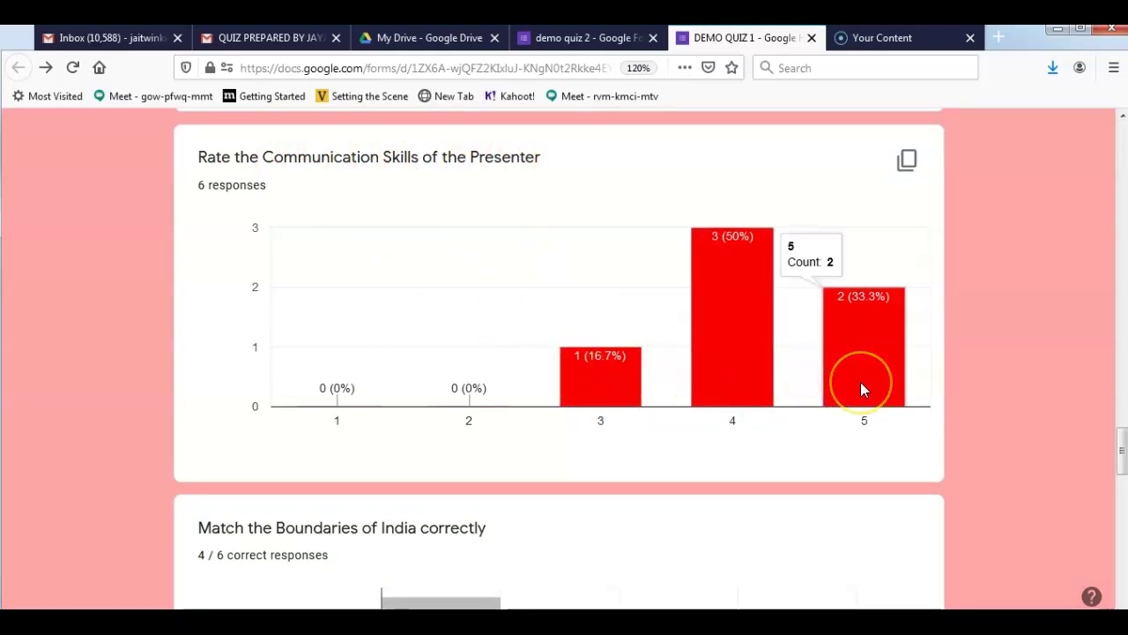
{"action": "scroll", "coordinate": [603, 382], "scroll_direction": "down", "scroll_amount": 5}
{"action": "scroll", "coordinate": [603, 385], "scroll_direction": "down", "scroll_amount": 8}
{"action": "scroll", "coordinate": [603, 385], "scroll_direction": "up", "scroll_amount": 5}
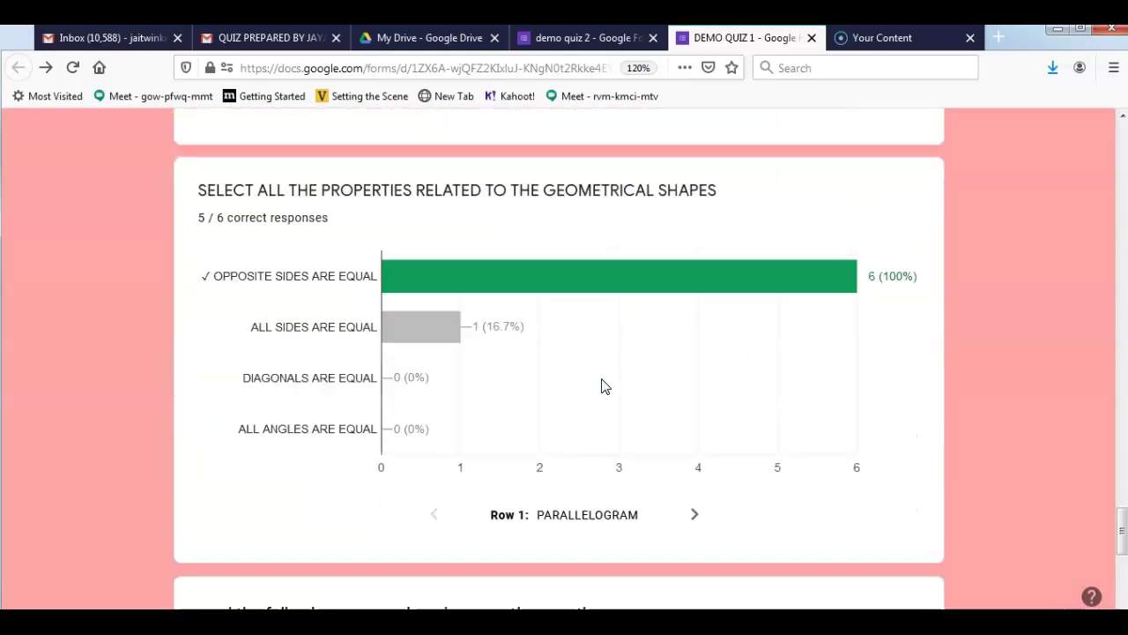
Step: Switch the responses to the per-question view and look through the answers to Name of the Student
{"action": "scroll", "coordinate": [602, 385], "scroll_direction": "up", "scroll_amount": 20}
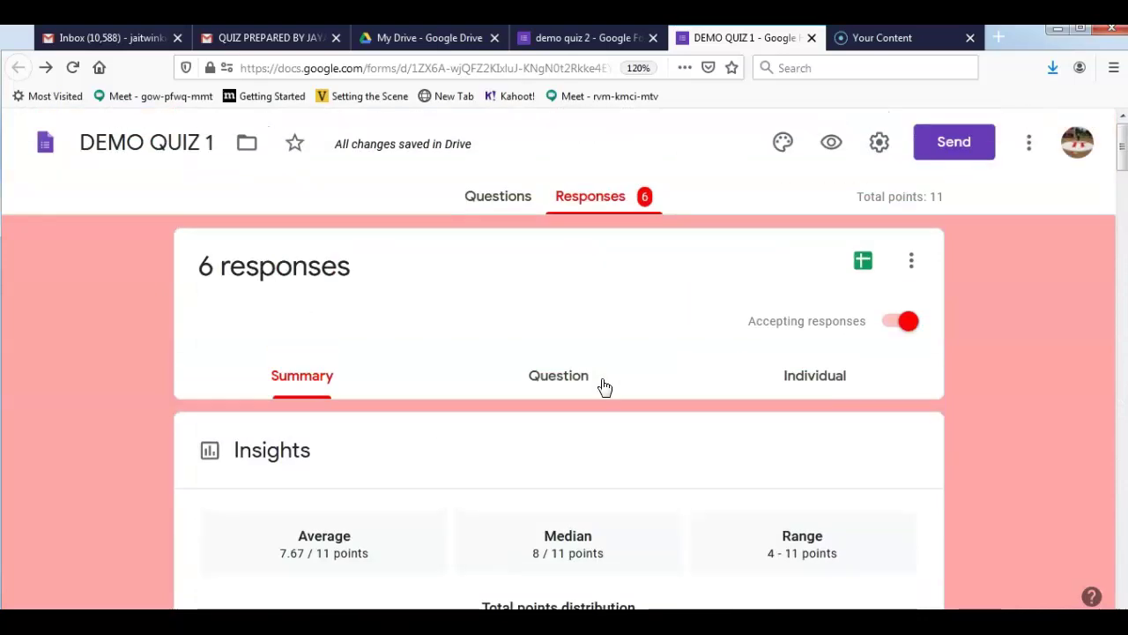
{"action": "left_click", "coordinate": [568, 385]}
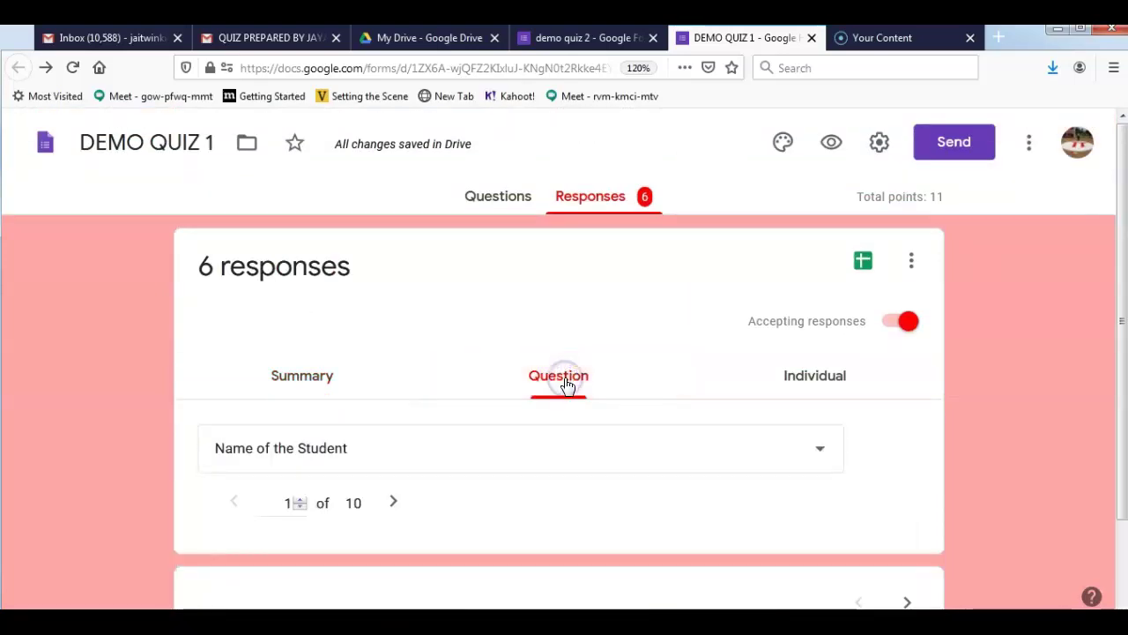
{"action": "scroll", "coordinate": [568, 385], "scroll_direction": "down", "scroll_amount": 7}
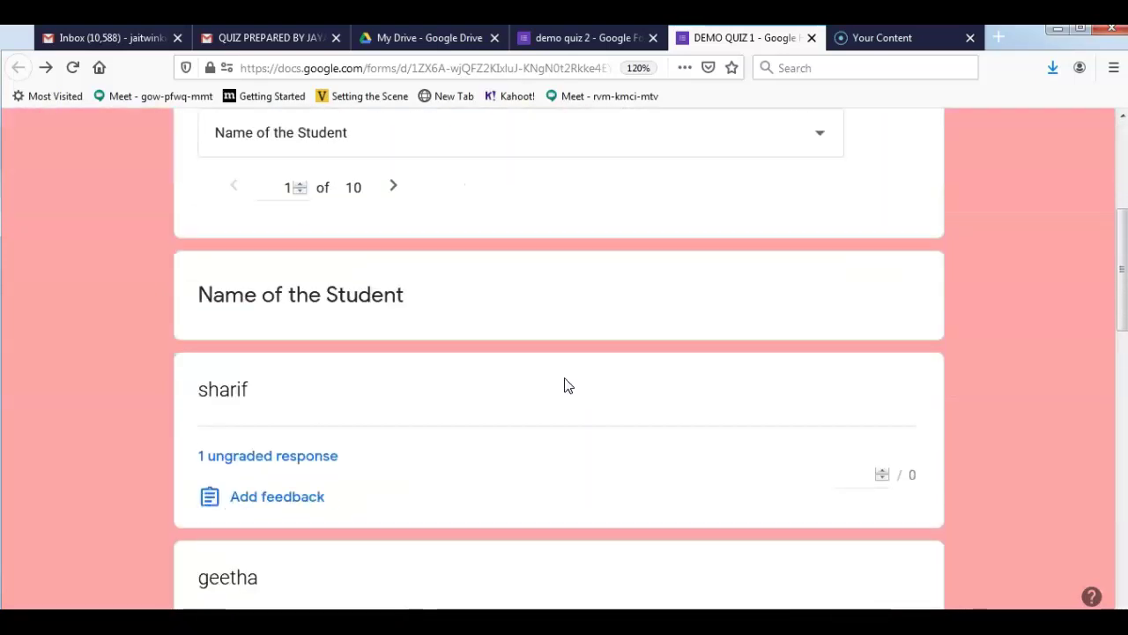
{"action": "scroll", "coordinate": [568, 385], "scroll_direction": "down", "scroll_amount": 7}
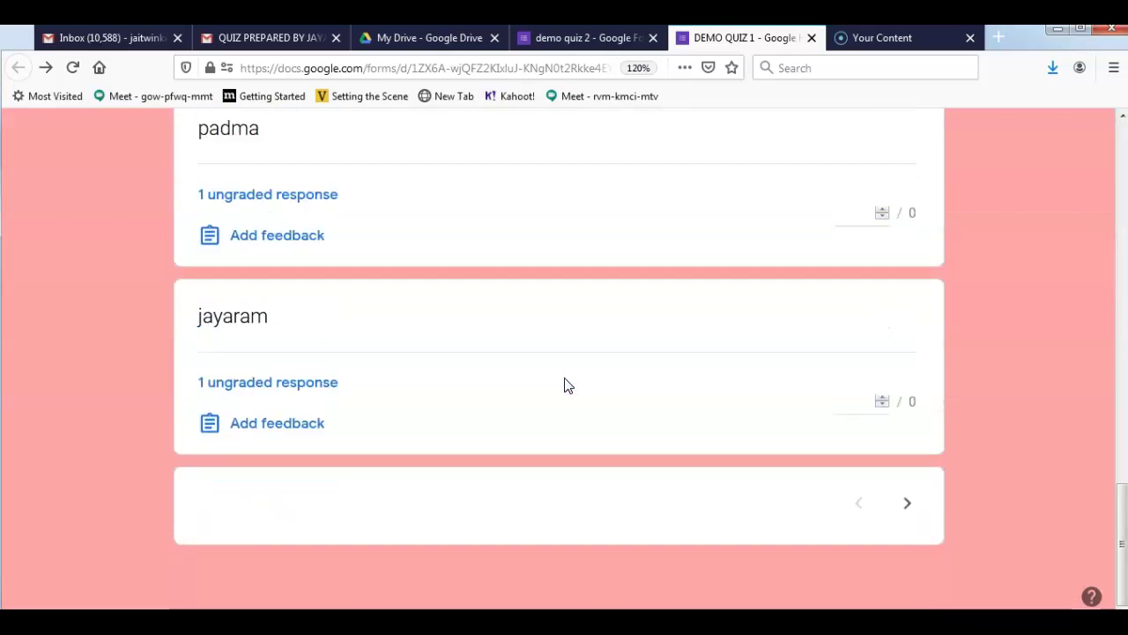
{"action": "scroll", "coordinate": [567, 385], "scroll_direction": "up", "scroll_amount": 4}
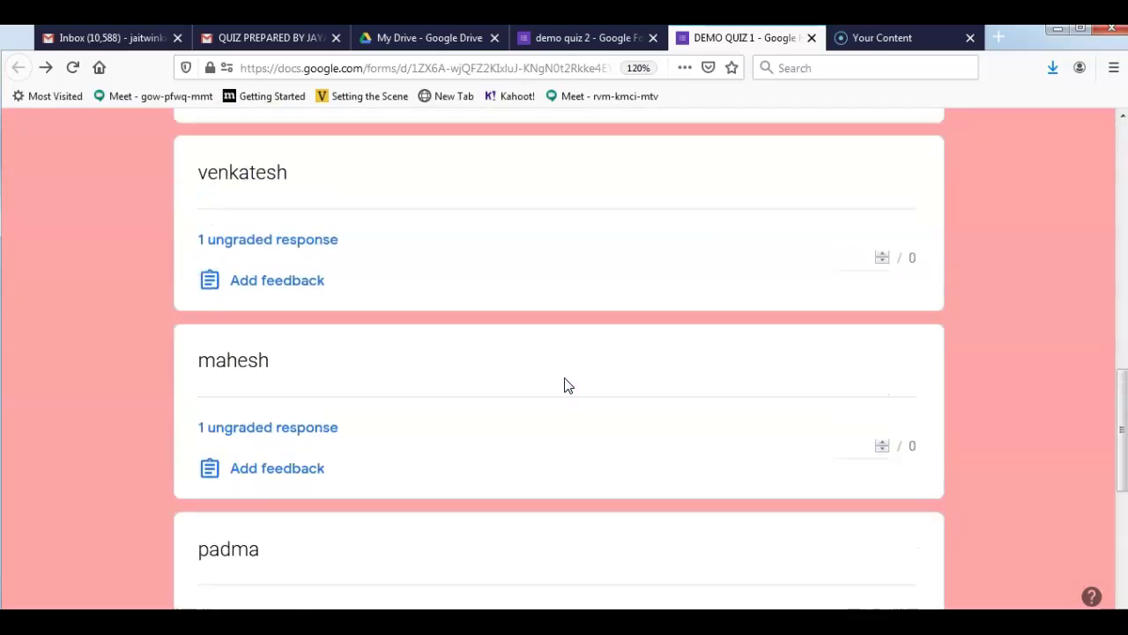
Step: Open Response 3 from its student's ungraded response entry and review the answers and marks in it
{"action": "left_click", "coordinate": [299, 242]}
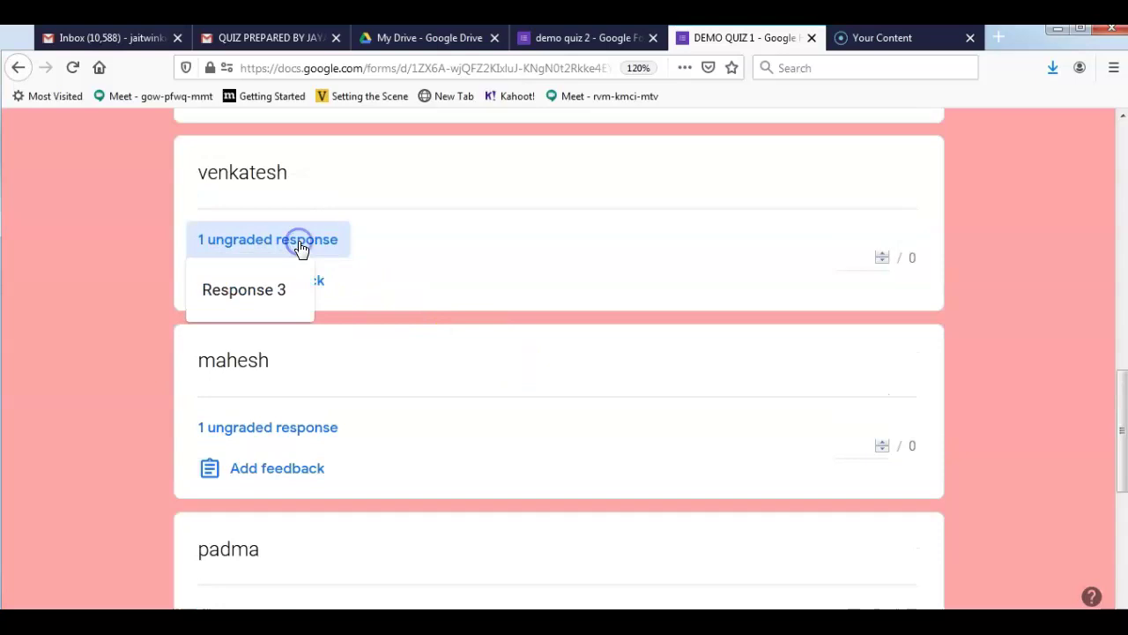
{"action": "left_click", "coordinate": [282, 294]}
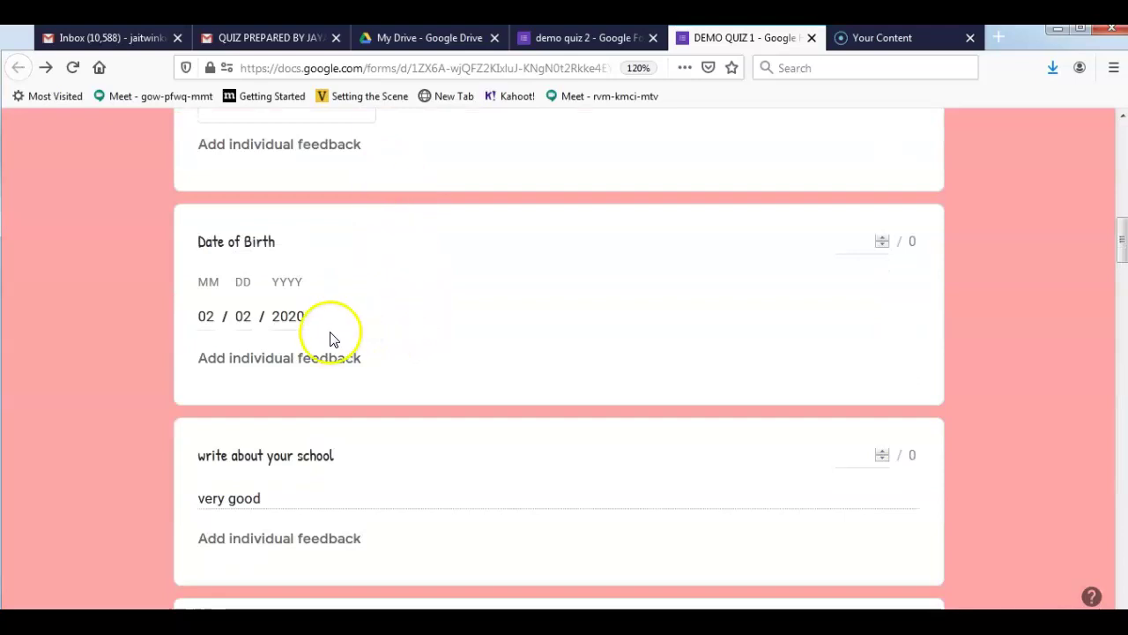
{"action": "scroll", "coordinate": [331, 340], "scroll_direction": "down", "scroll_amount": 3}
{"action": "scroll", "coordinate": [331, 368], "scroll_direction": "down", "scroll_amount": 3}
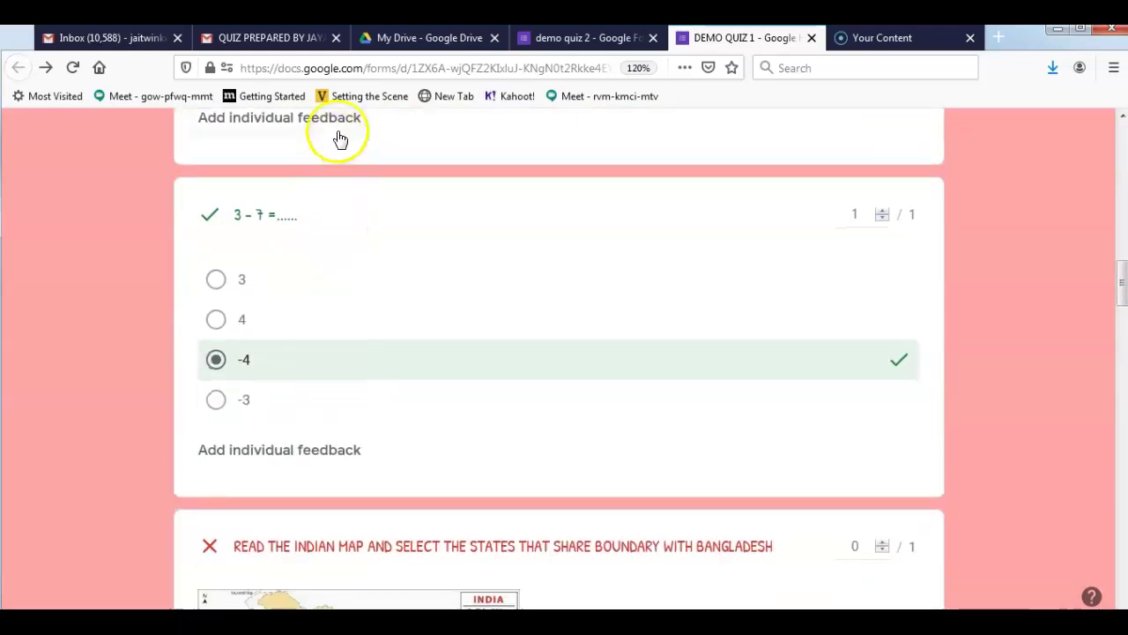
{"action": "scroll", "coordinate": [456, 382], "scroll_direction": "down", "scroll_amount": 5}
{"action": "scroll", "coordinate": [456, 384], "scroll_direction": "up", "scroll_amount": 4}
{"action": "scroll", "coordinate": [456, 385], "scroll_direction": "up", "scroll_amount": 10}
Step: Return to the per-question view, look through the student name entries, and check which response belongs to the second student listed
{"action": "left_click", "coordinate": [560, 377]}
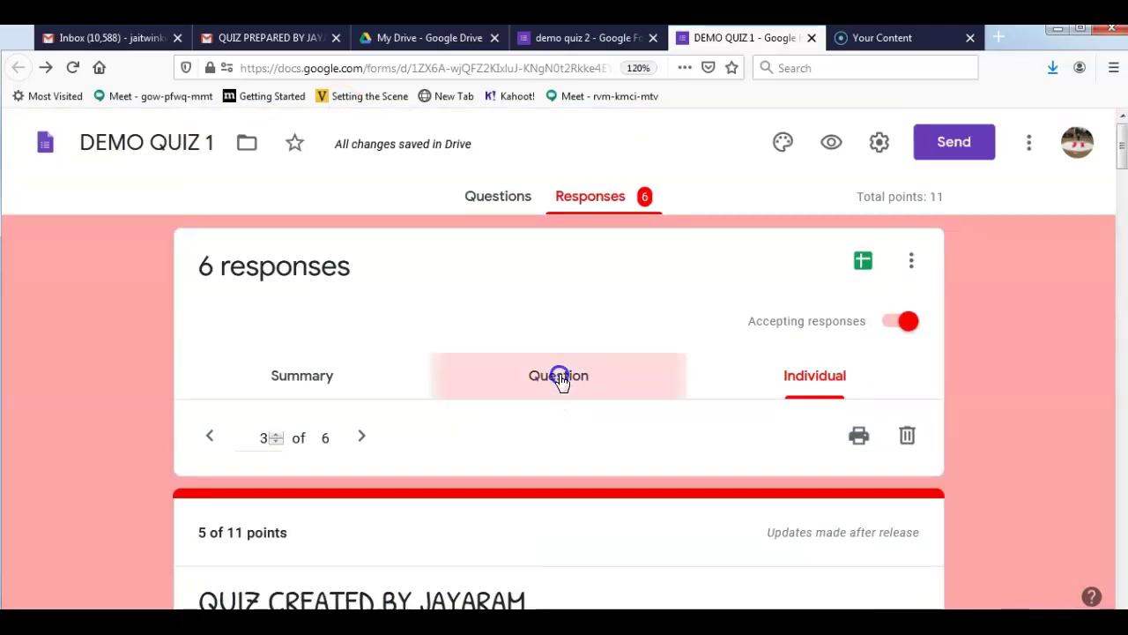
{"action": "scroll", "coordinate": [649, 440], "scroll_direction": "down", "scroll_amount": 10}
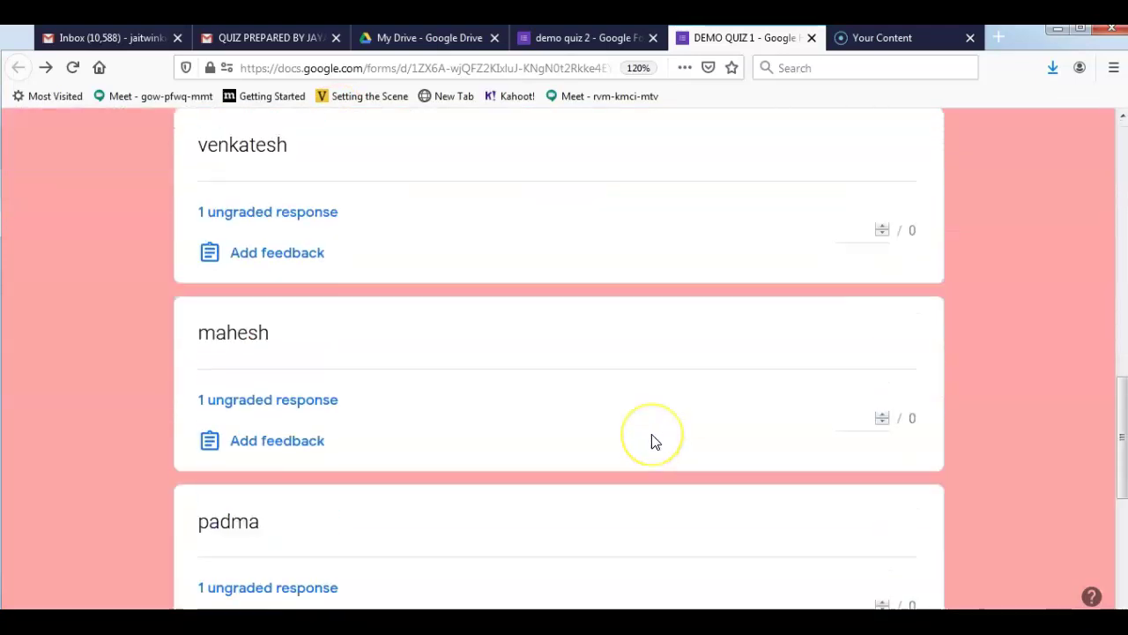
{"action": "scroll", "coordinate": [652, 441], "scroll_direction": "down", "scroll_amount": 4}
{"action": "scroll", "coordinate": [653, 441], "scroll_direction": "up", "scroll_amount": 10}
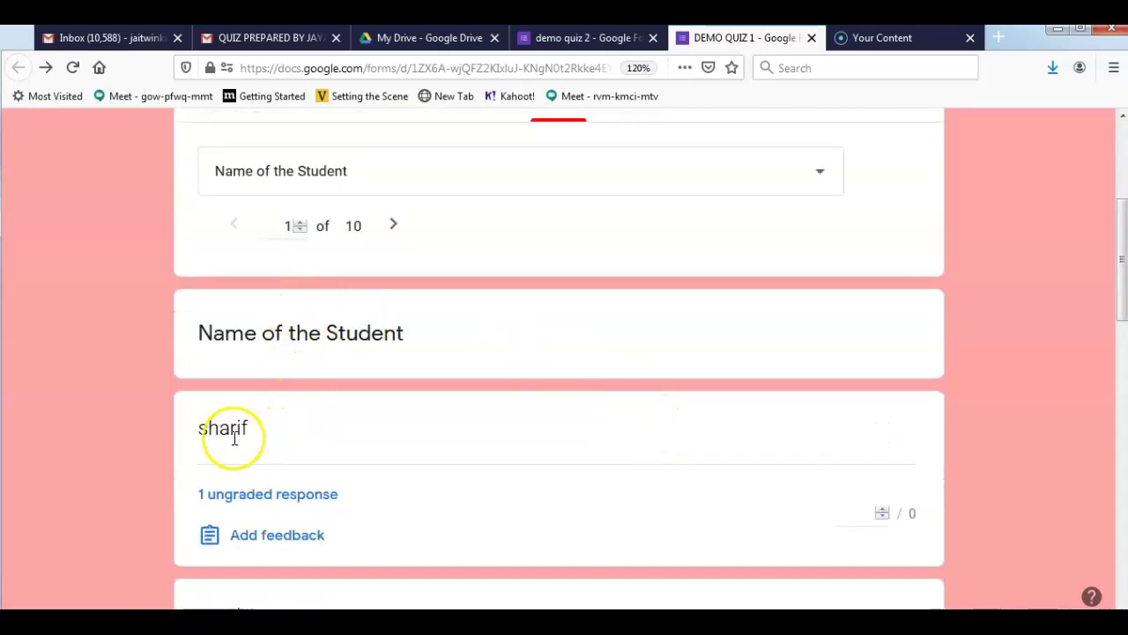
{"action": "scroll", "coordinate": [302, 468], "scroll_direction": "down", "scroll_amount": 3}
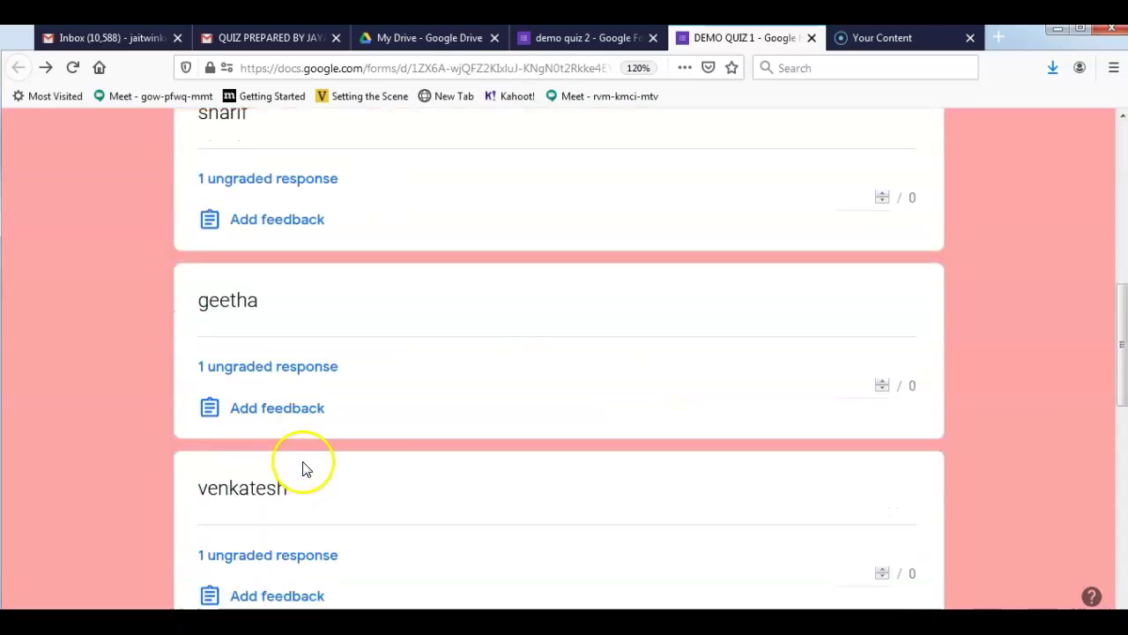
{"action": "left_click", "coordinate": [274, 376]}
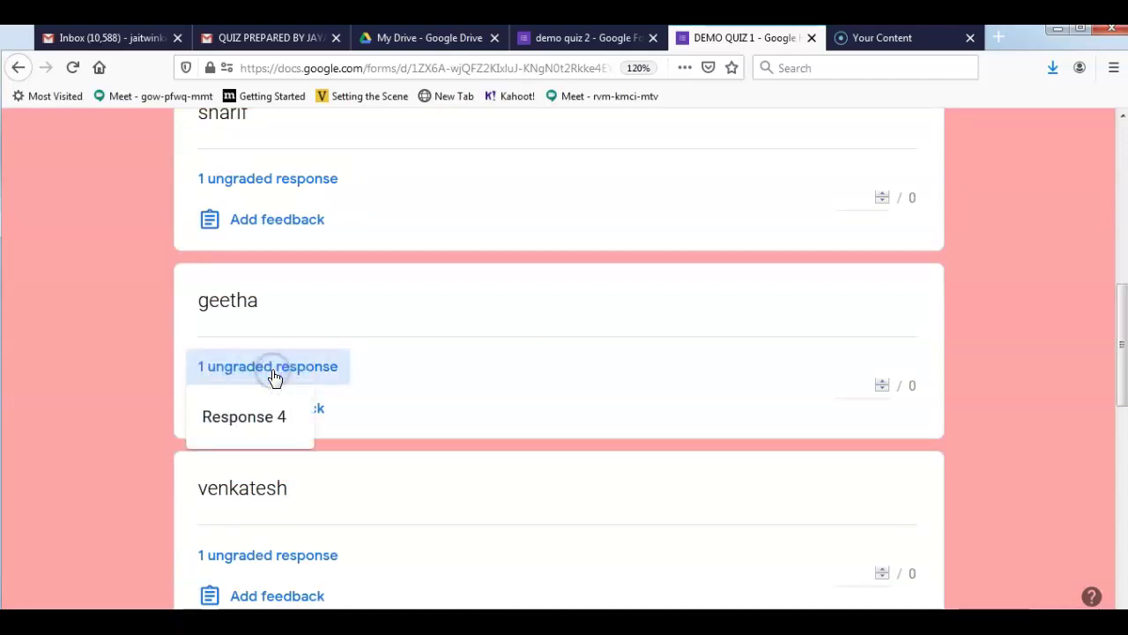
{"action": "scroll", "coordinate": [501, 329], "scroll_direction": "up", "scroll_amount": 6}
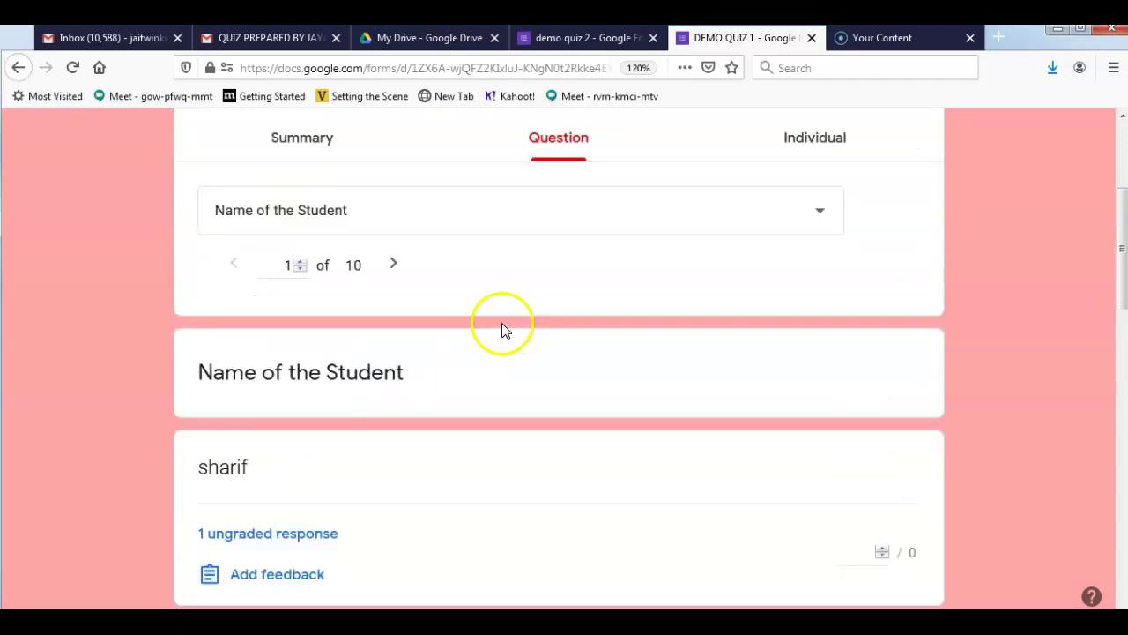
{"action": "key", "text": "alt+Left"}
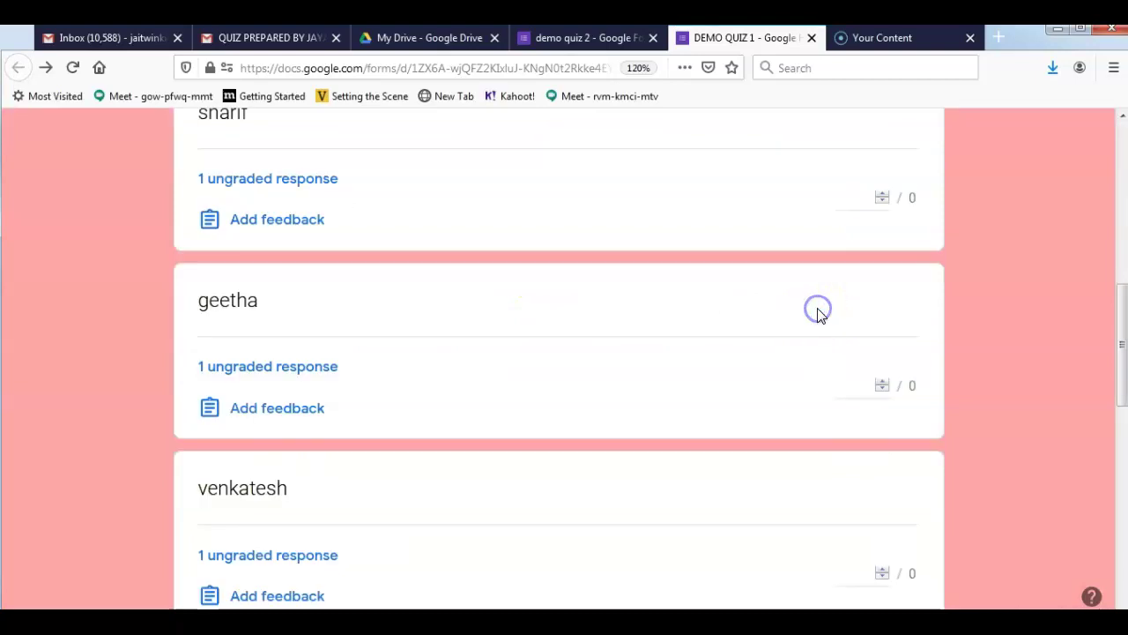
{"action": "scroll", "coordinate": [597, 345], "scroll_direction": "up", "scroll_amount": 6}
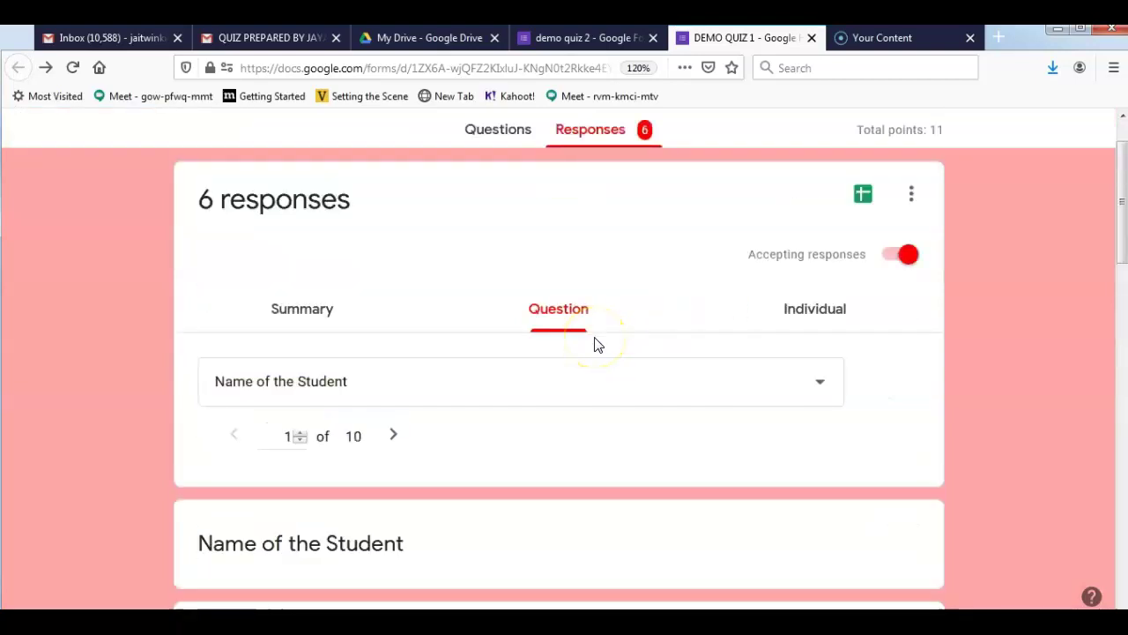
Step: Switch to the individual responses view and go back from response 3 to response 1
{"action": "left_click", "coordinate": [831, 306]}
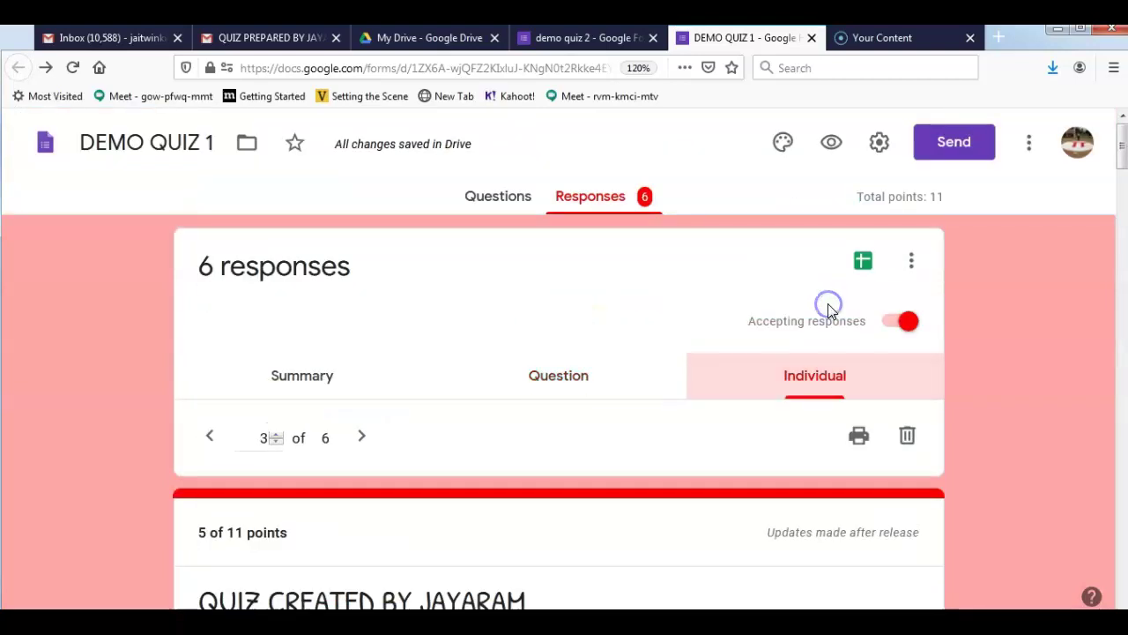
{"action": "scroll", "coordinate": [579, 413], "scroll_direction": "down", "scroll_amount": 5}
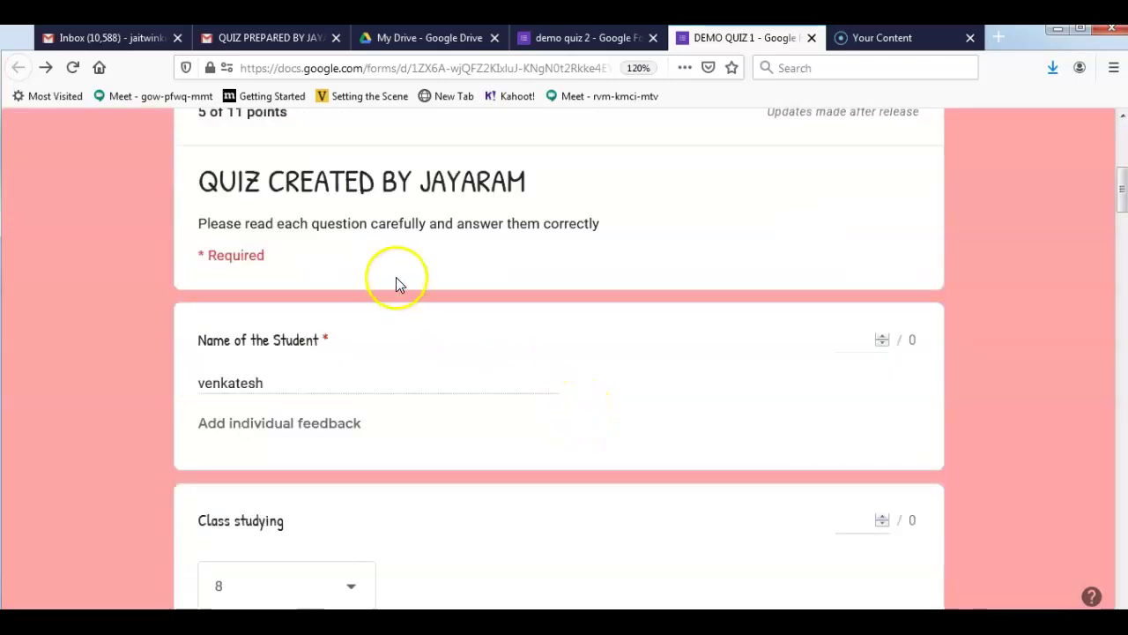
{"action": "scroll", "coordinate": [466, 296], "scroll_direction": "up", "scroll_amount": 2}
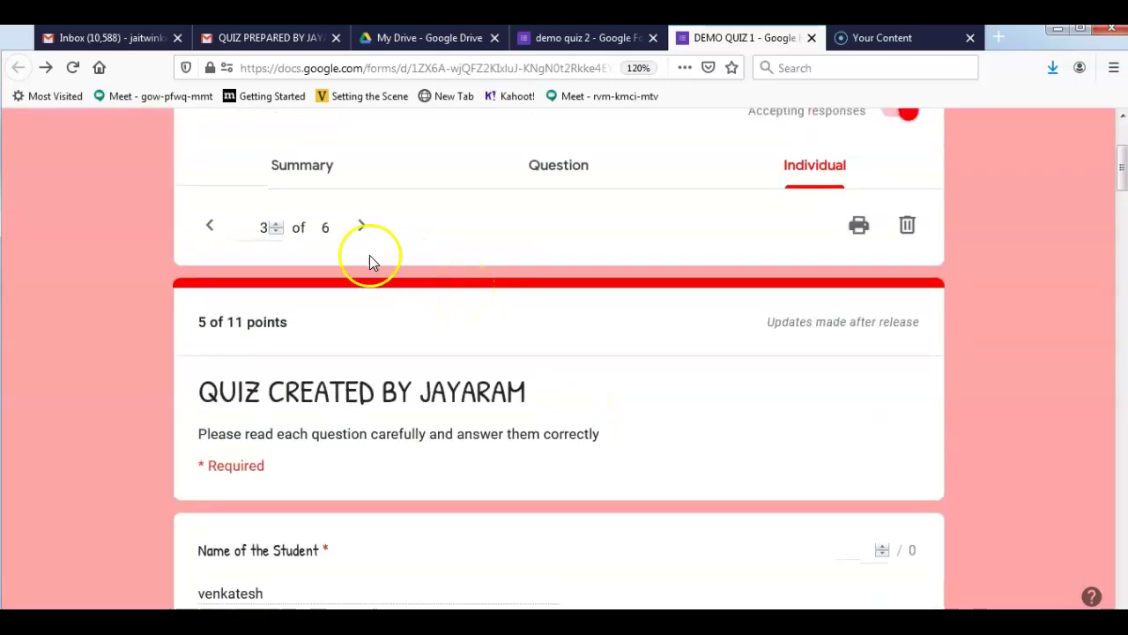
{"action": "left_click", "coordinate": [208, 227]}
{"action": "left_click", "coordinate": [269, 231]}
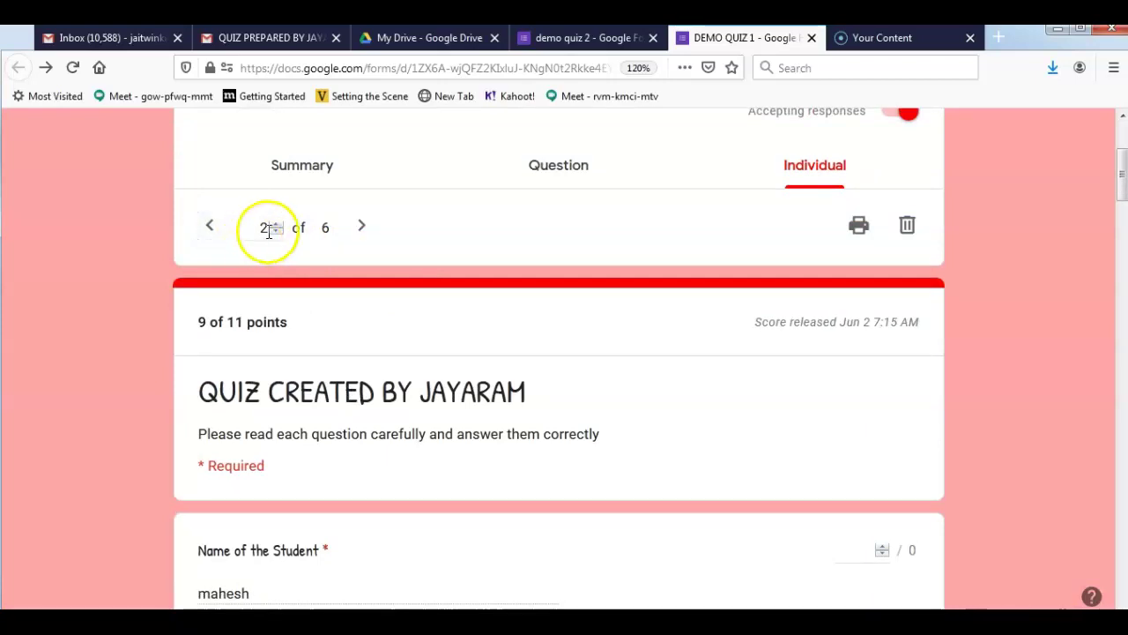
{"action": "left_click", "coordinate": [210, 226]}
Step: Review the student's details and answers throughout individual response 1
{"action": "scroll", "coordinate": [357, 419], "scroll_direction": "down", "scroll_amount": 3}
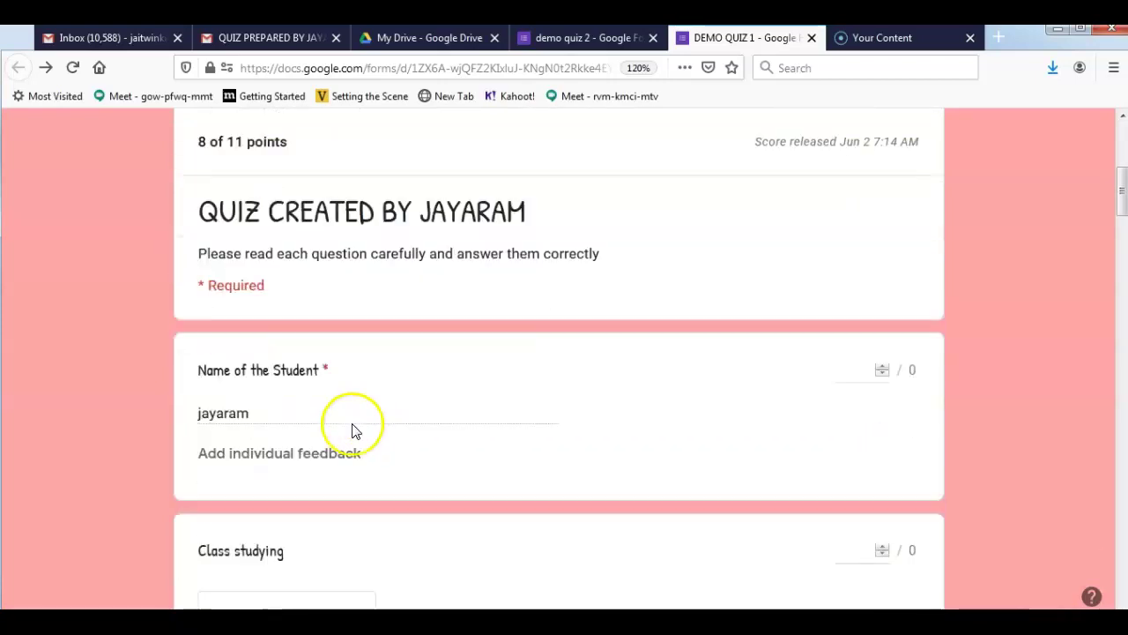
{"action": "scroll", "coordinate": [310, 449], "scroll_direction": "down", "scroll_amount": 5}
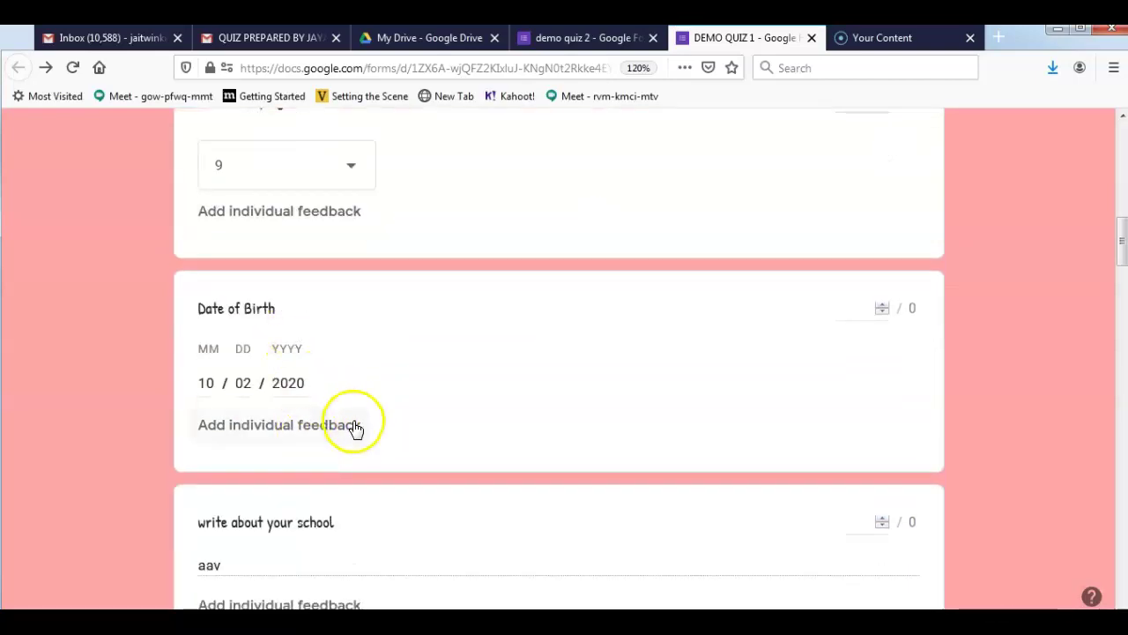
{"action": "scroll", "coordinate": [353, 427], "scroll_direction": "down", "scroll_amount": 10}
{"action": "scroll", "coordinate": [357, 428], "scroll_direction": "up", "scroll_amount": 5}
{"action": "scroll", "coordinate": [362, 428], "scroll_direction": "down", "scroll_amount": 6}
{"action": "scroll", "coordinate": [365, 430], "scroll_direction": "up", "scroll_amount": 15}
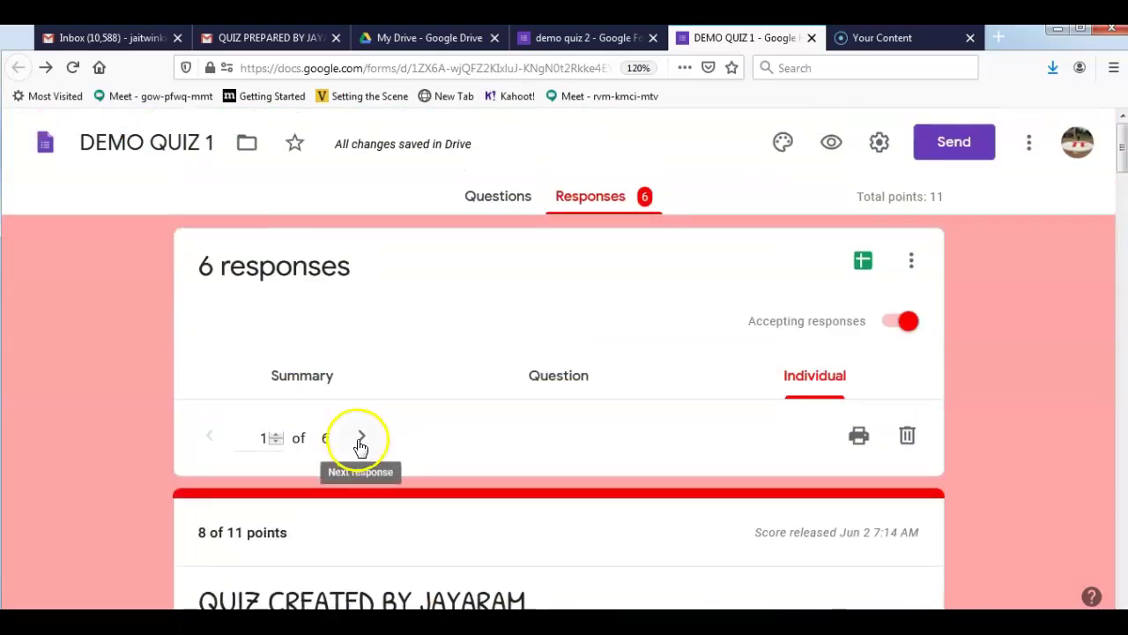
Step: Step forward through the individual responses from response 1 to response 4
{"action": "left_click", "coordinate": [365, 440]}
{"action": "left_click", "coordinate": [365, 441]}
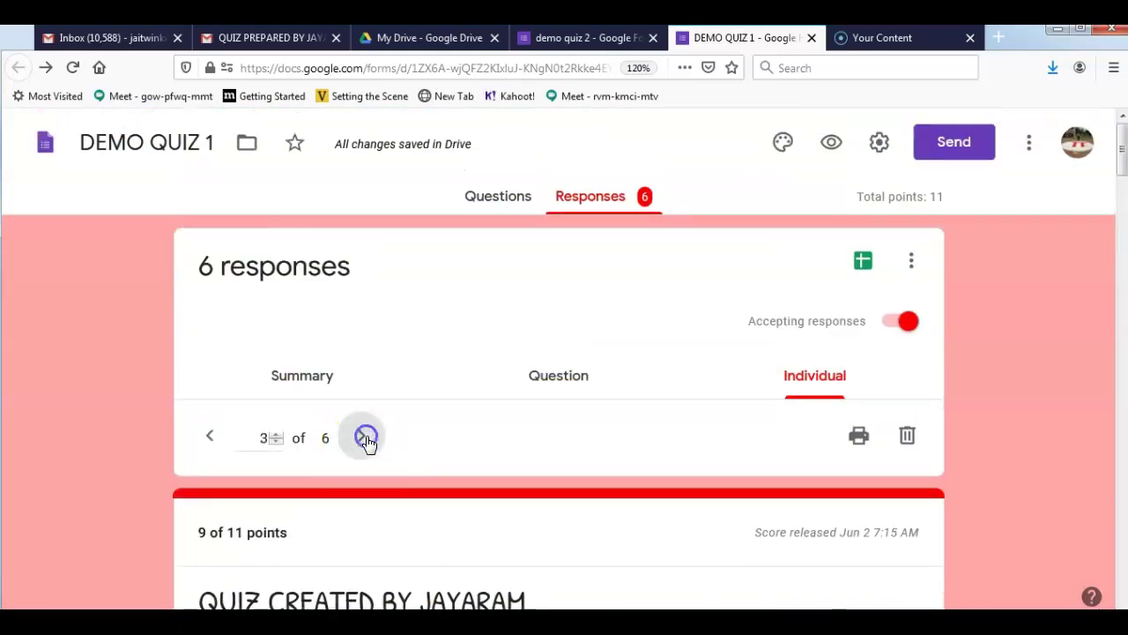
{"action": "scroll", "coordinate": [503, 396], "scroll_direction": "down", "scroll_amount": 2}
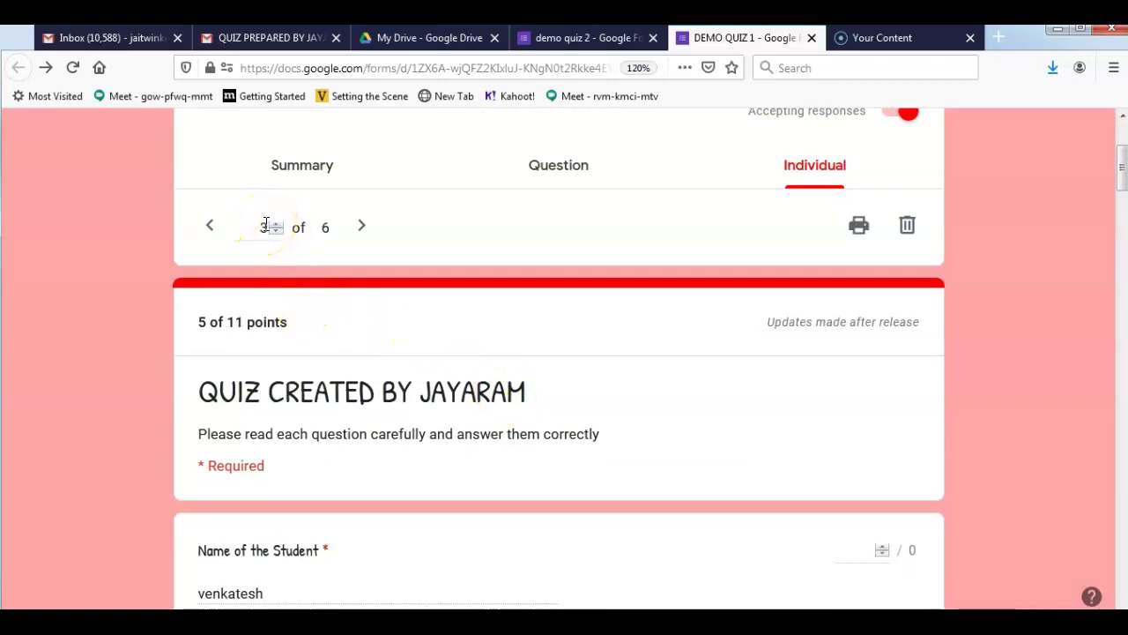
{"action": "left_click", "coordinate": [361, 226]}
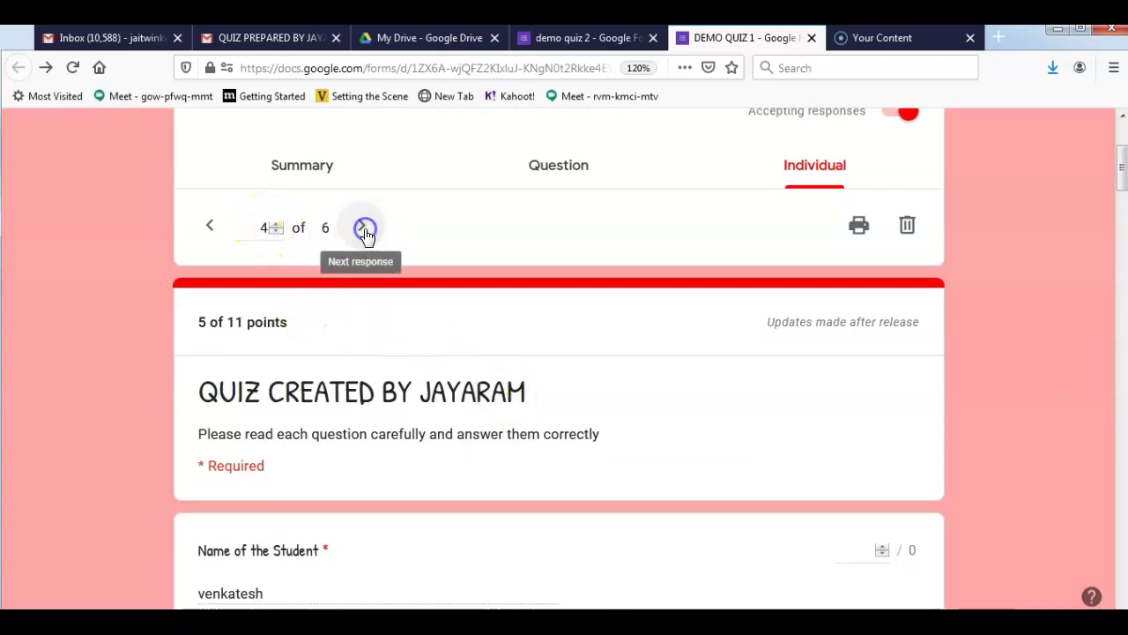
Step: Jump directly to individual response 6 by entering its number
{"action": "left_click", "coordinate": [265, 224]}
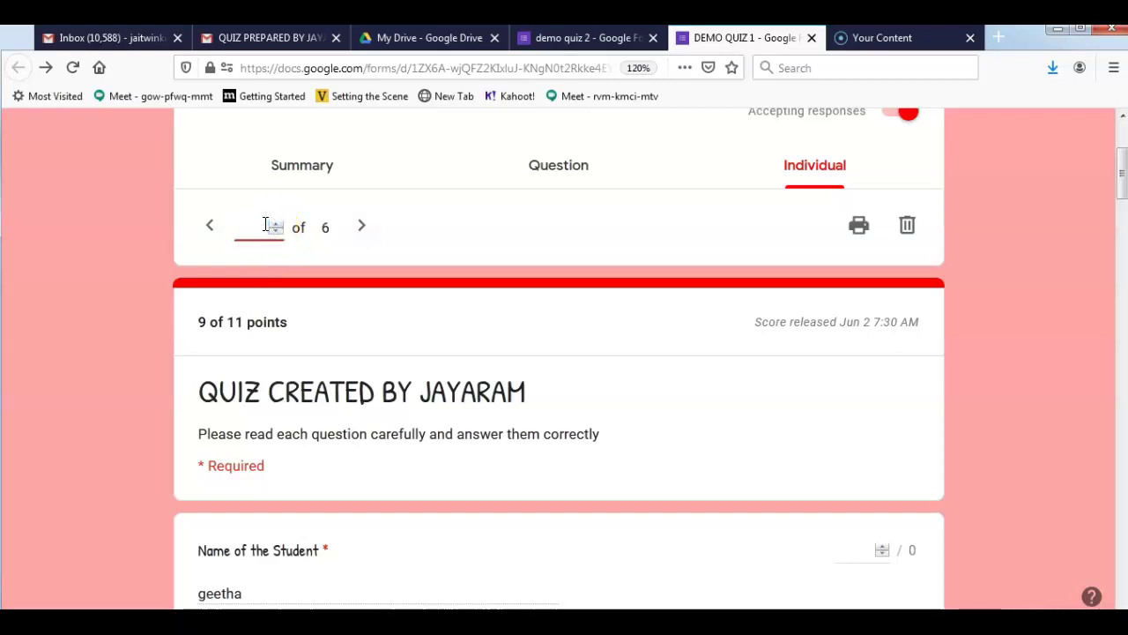
{"action": "left_click", "coordinate": [308, 246]}
{"action": "key", "text": "Num_Lock"}
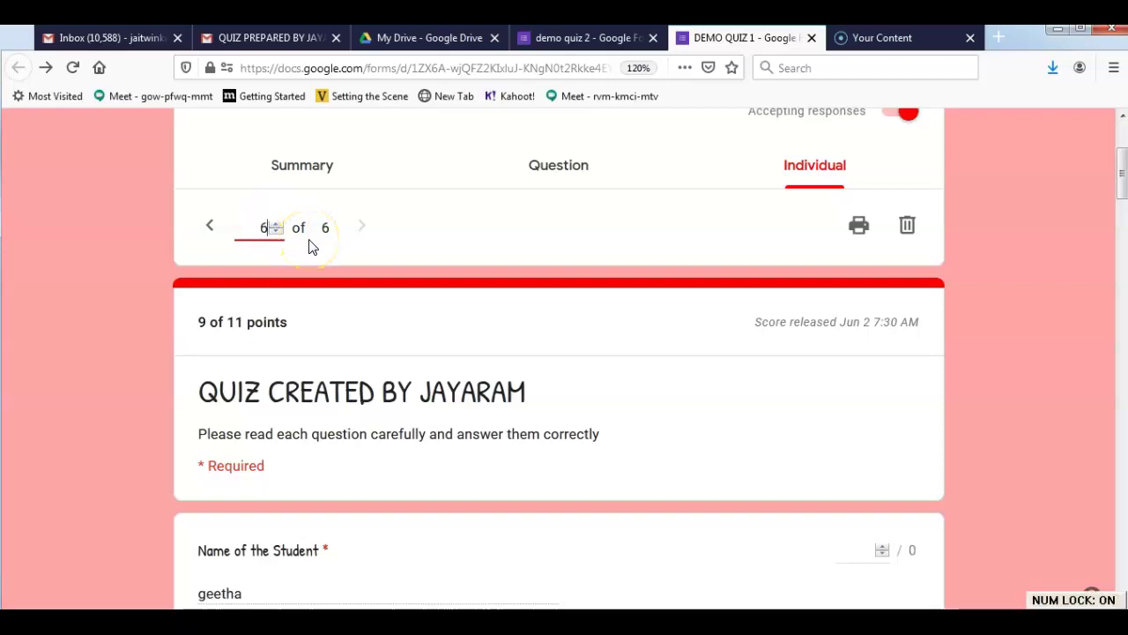
{"action": "left_click", "coordinate": [838, 423]}
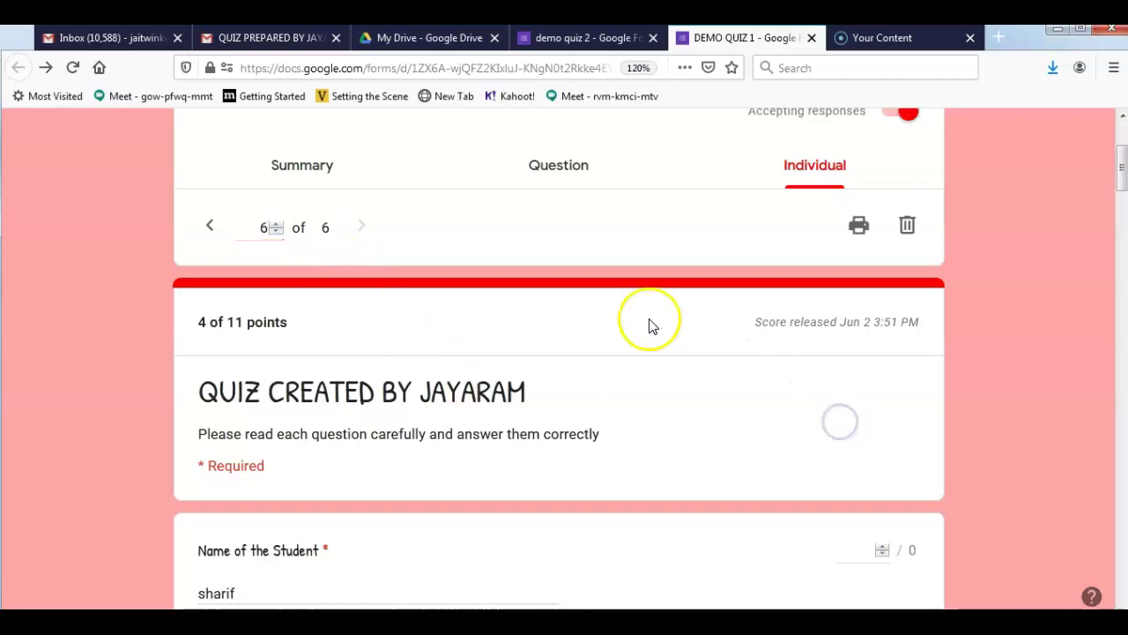
Step: View the quiz responses in the linked Google Sheets spreadsheet and close the spreadsheet
{"action": "scroll", "coordinate": [647, 323], "scroll_direction": "up", "scroll_amount": 2}
{"action": "scroll", "coordinate": [647, 324], "scroll_direction": "up", "scroll_amount": 1}
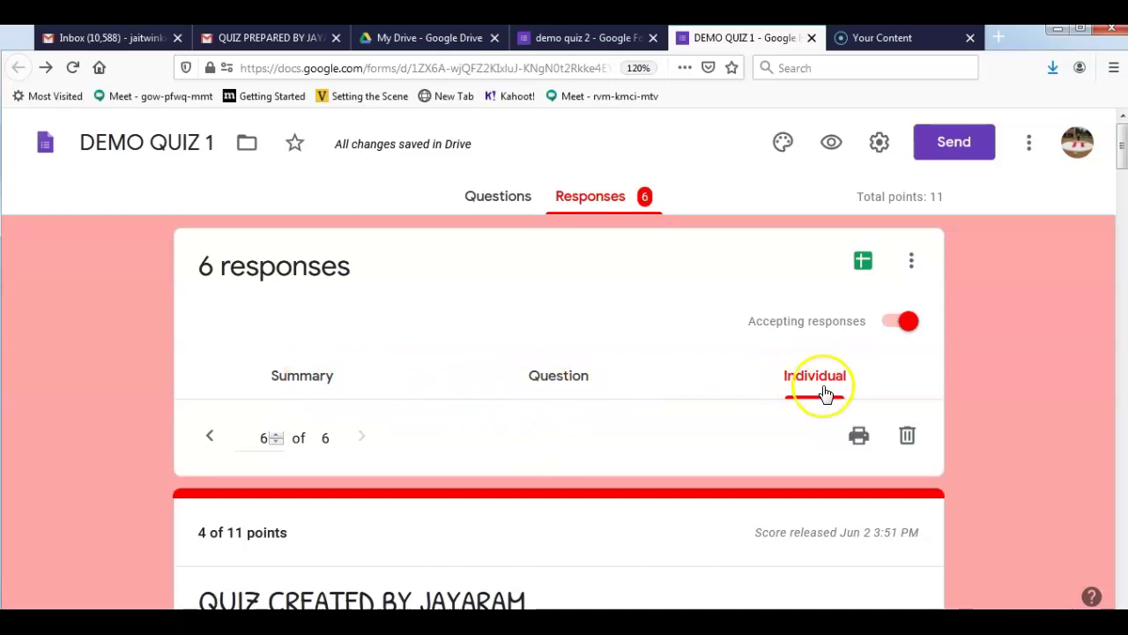
{"action": "left_click", "coordinate": [864, 263]}
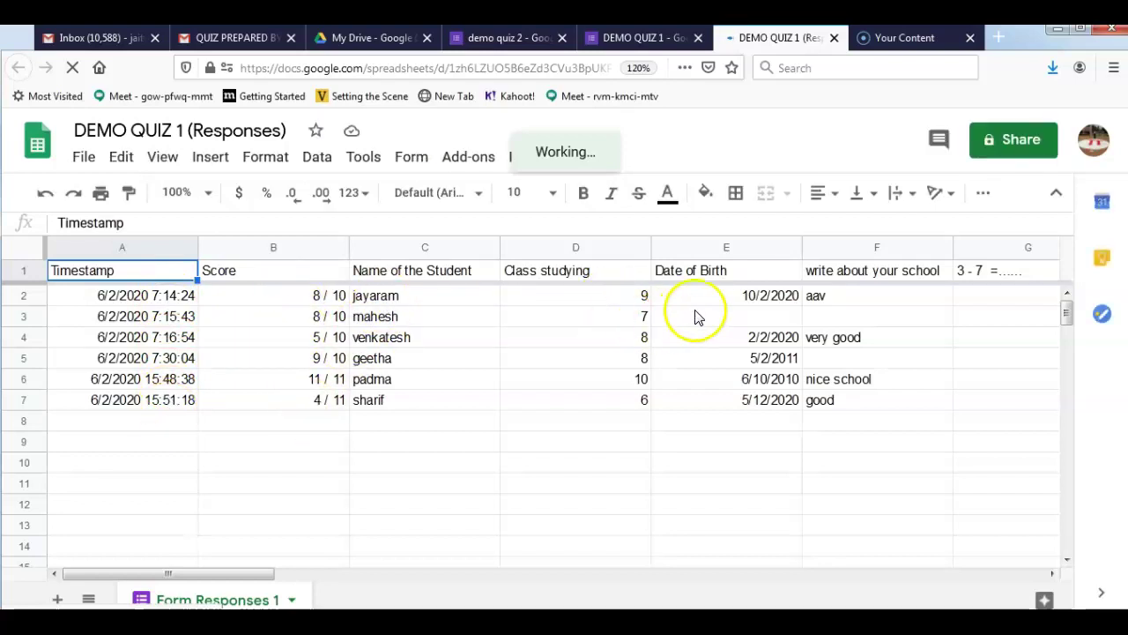
{"action": "left_click", "coordinate": [840, 303]}
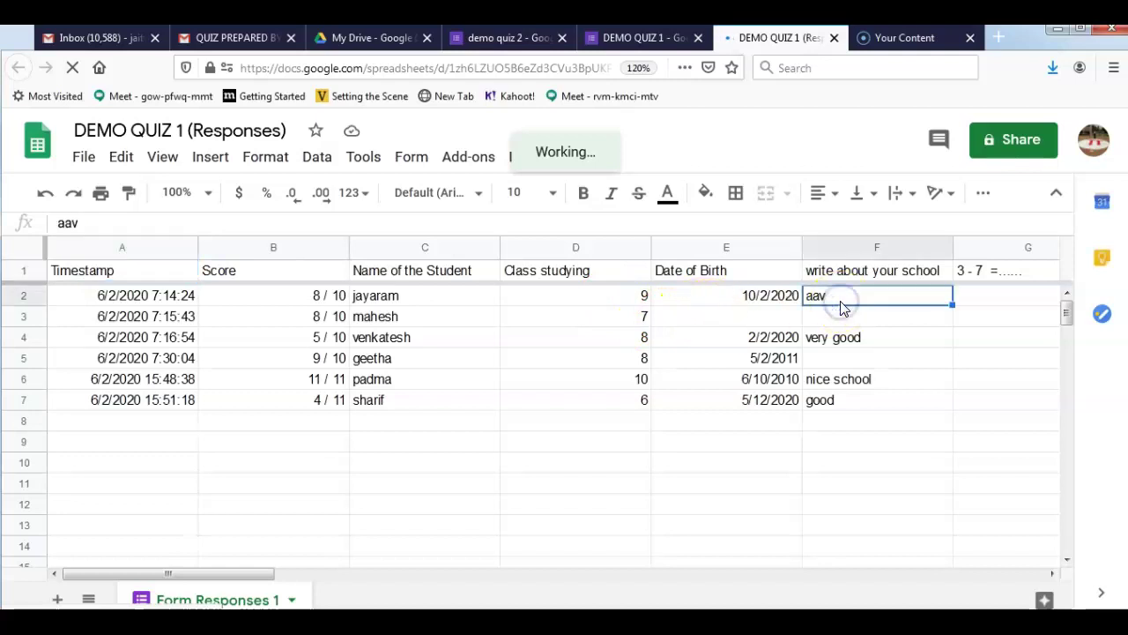
{"action": "left_click_drag", "start_coordinate": [220, 582], "coordinate": [177, 556]}
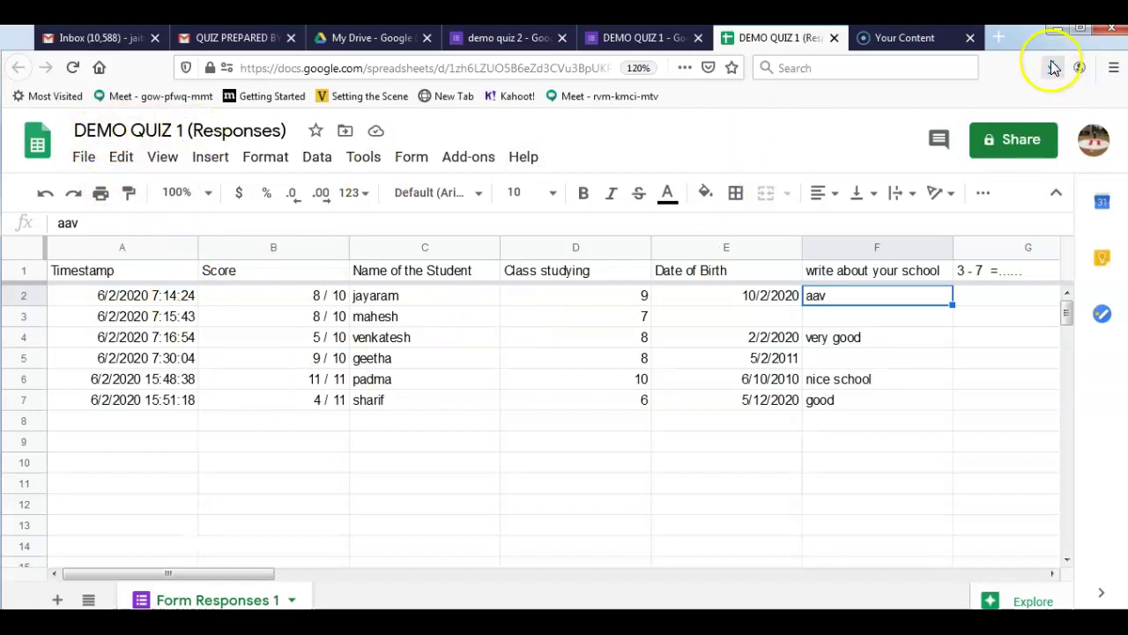
{"action": "left_click", "coordinate": [833, 38]}
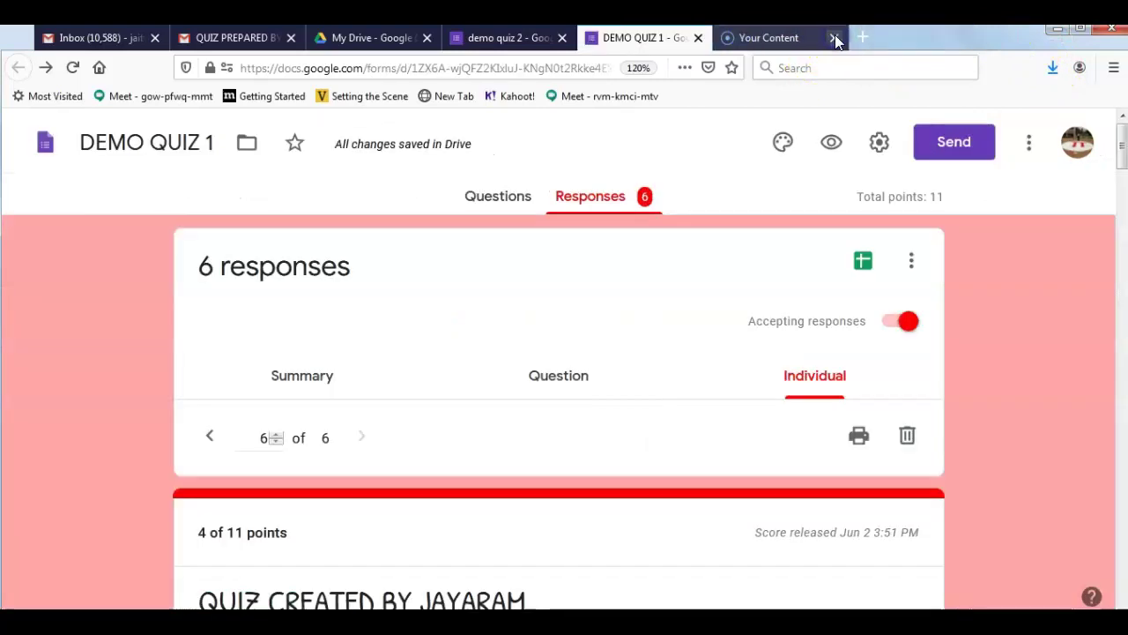
Step: Turn email notifications for new responses off and back on
{"action": "left_click", "coordinate": [913, 273]}
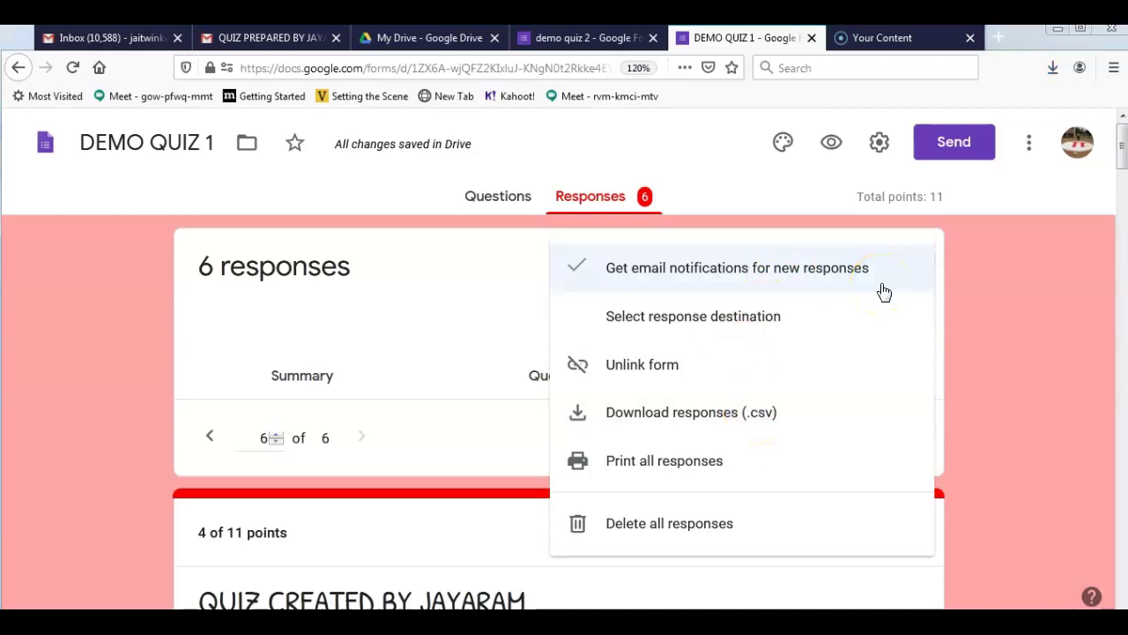
{"action": "left_click", "coordinate": [713, 280]}
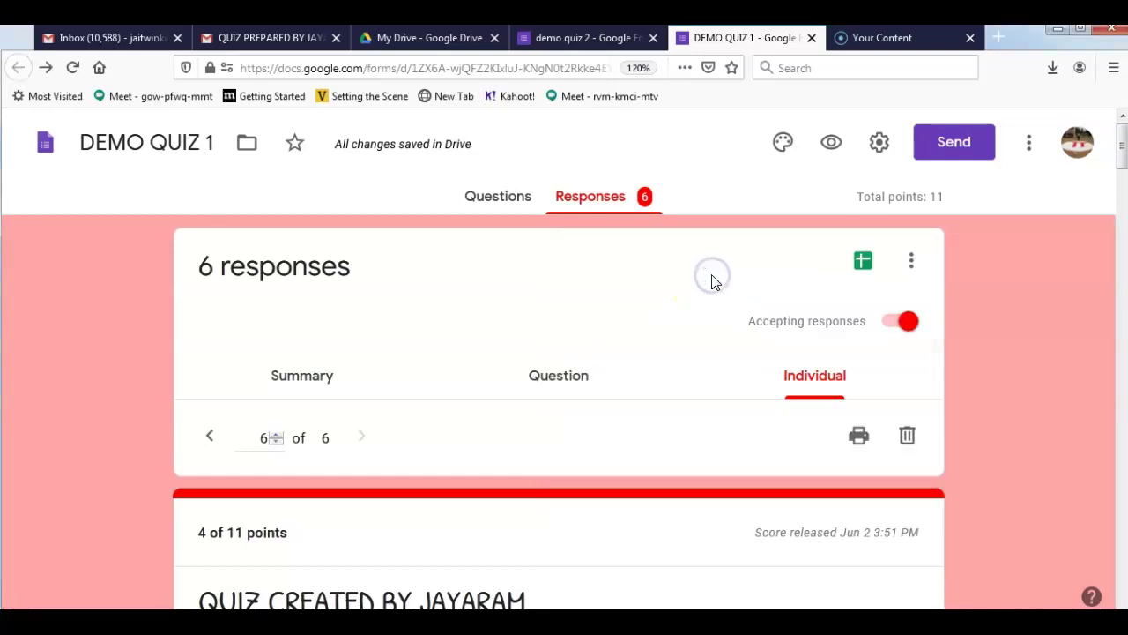
{"action": "left_click", "coordinate": [909, 261]}
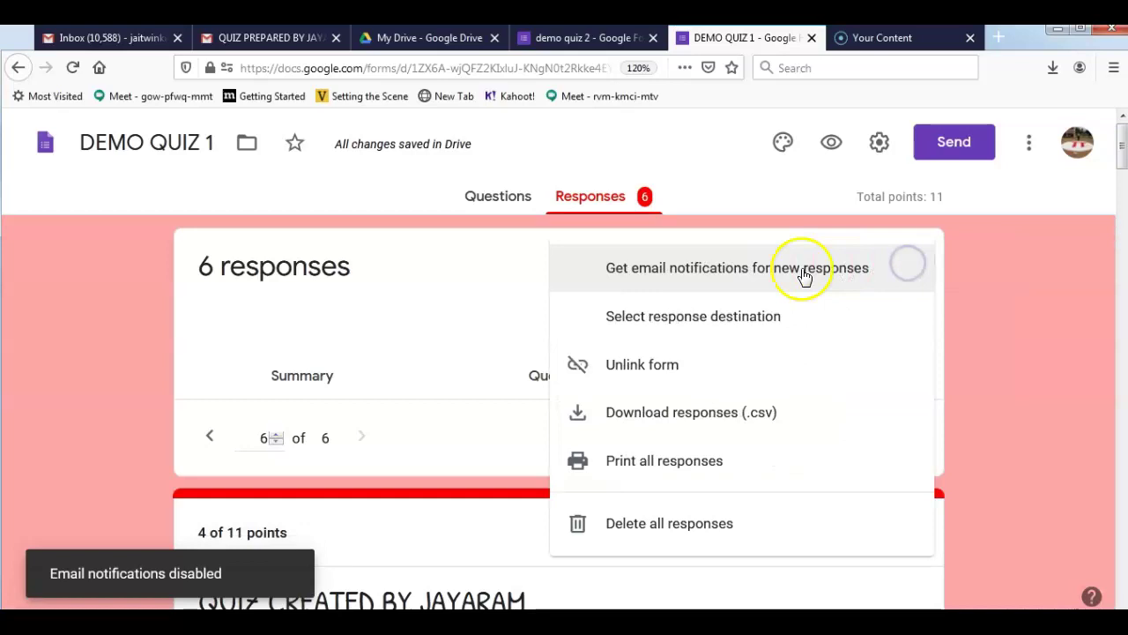
{"action": "left_click", "coordinate": [804, 276]}
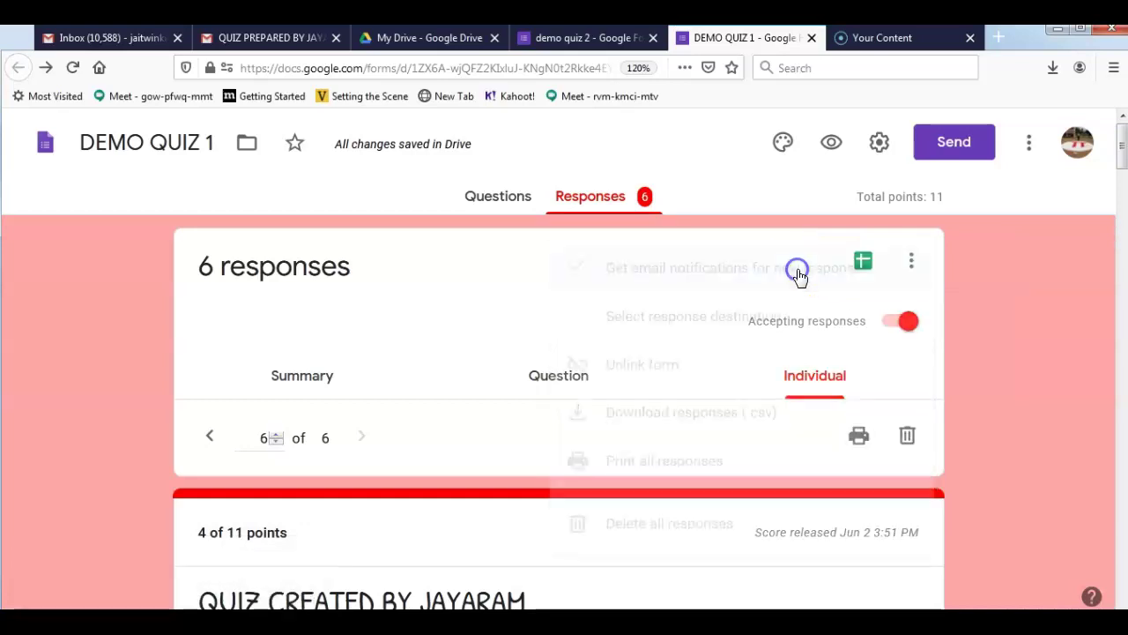
Step: Open the response destination settings, view the spreadsheet currently receiving the responses, and close that spreadsheet
{"action": "left_click", "coordinate": [909, 262]}
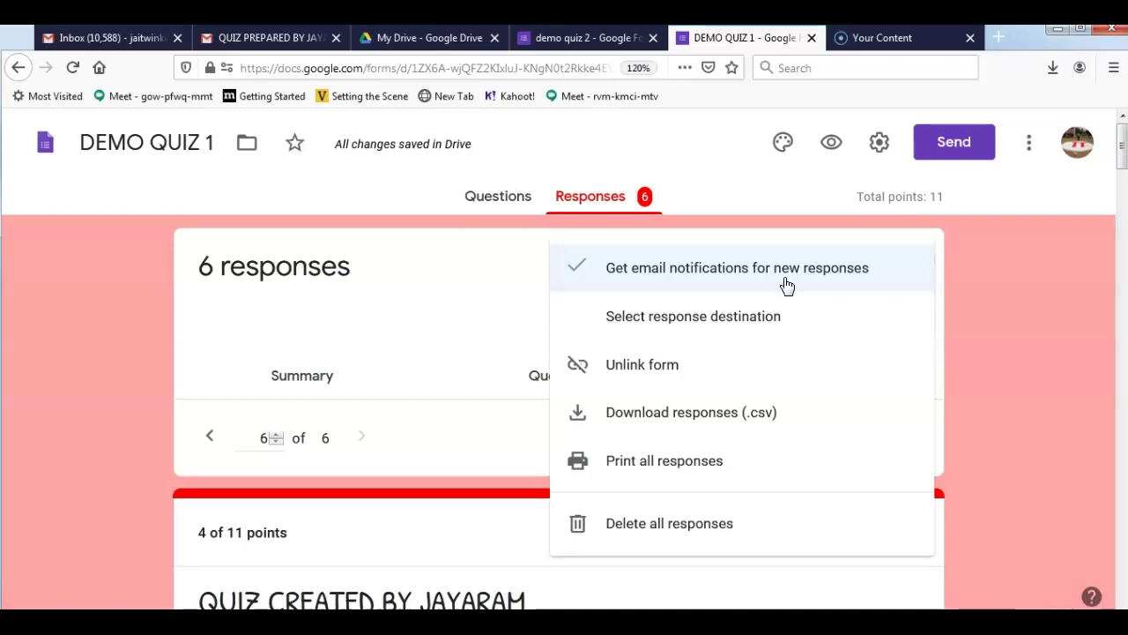
{"action": "left_click", "coordinate": [779, 325]}
{"action": "left_click", "coordinate": [779, 325]}
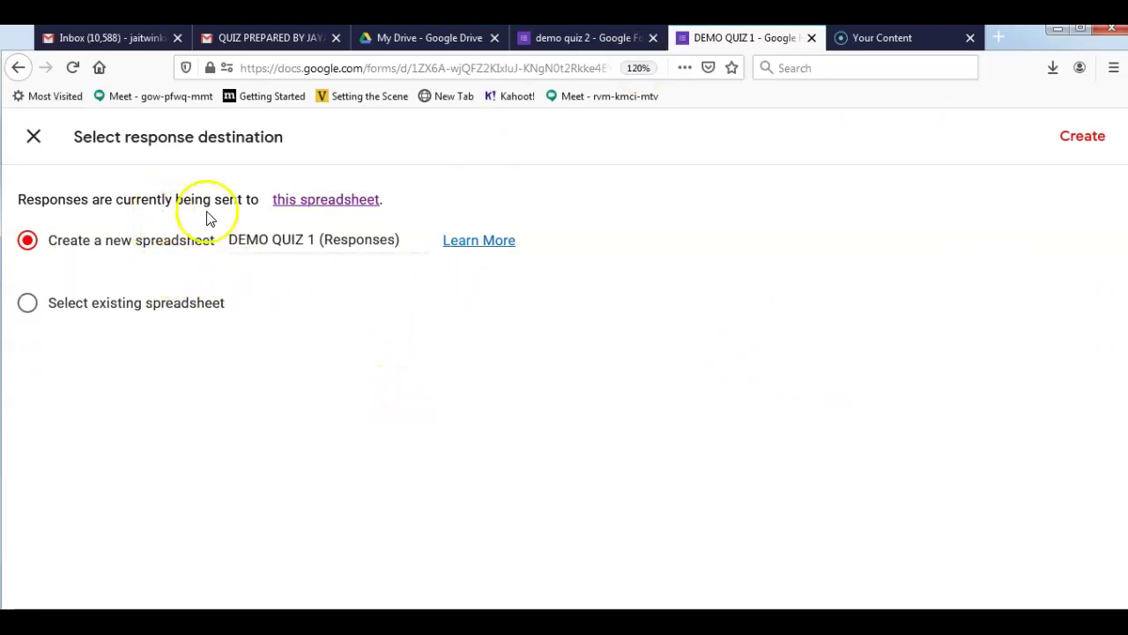
{"action": "left_click", "coordinate": [345, 211]}
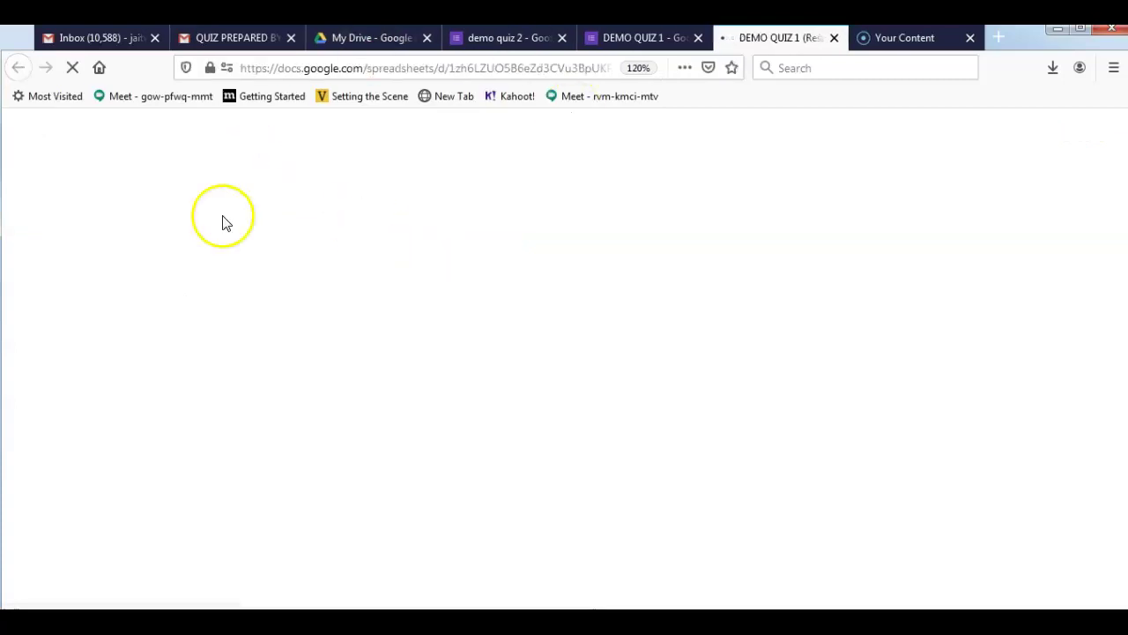
{"action": "left_click", "coordinate": [833, 38]}
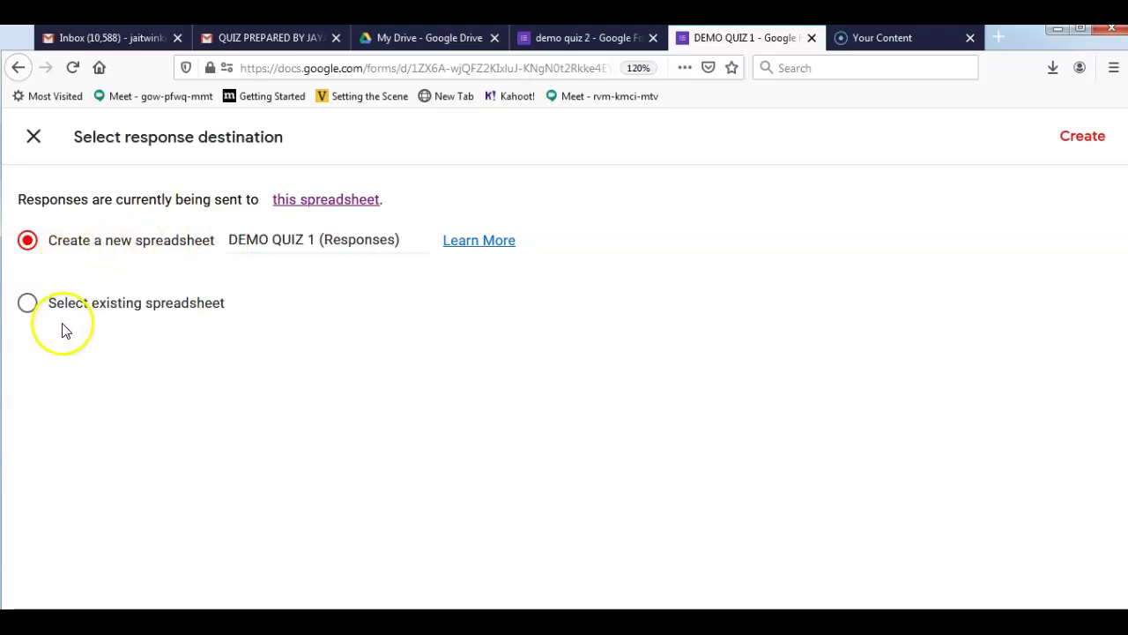
Step: Try the existing spreadsheet option for the response destination, switch back to creating a new spreadsheet, and leave the settings
{"action": "left_click", "coordinate": [34, 307]}
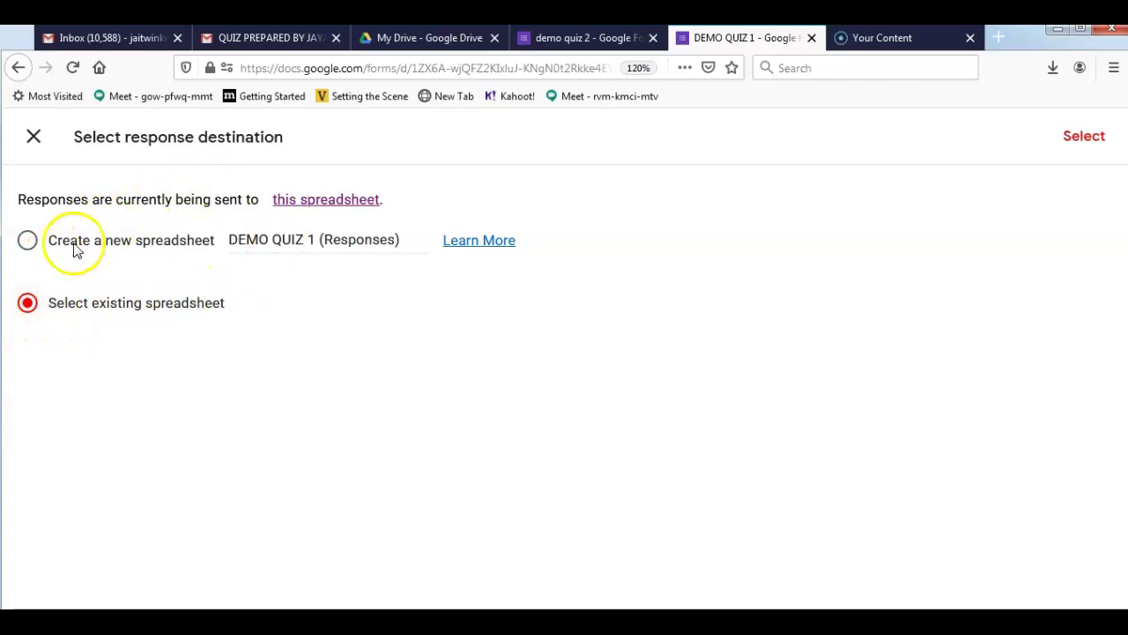
{"action": "left_click", "coordinate": [32, 244]}
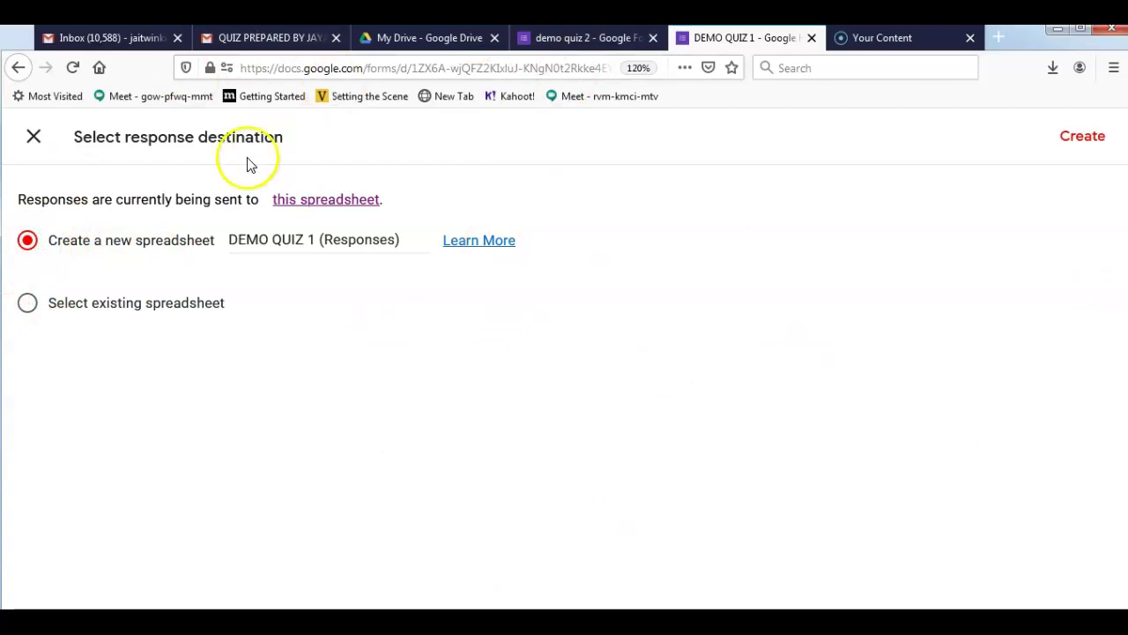
{"action": "left_click", "coordinate": [34, 139]}
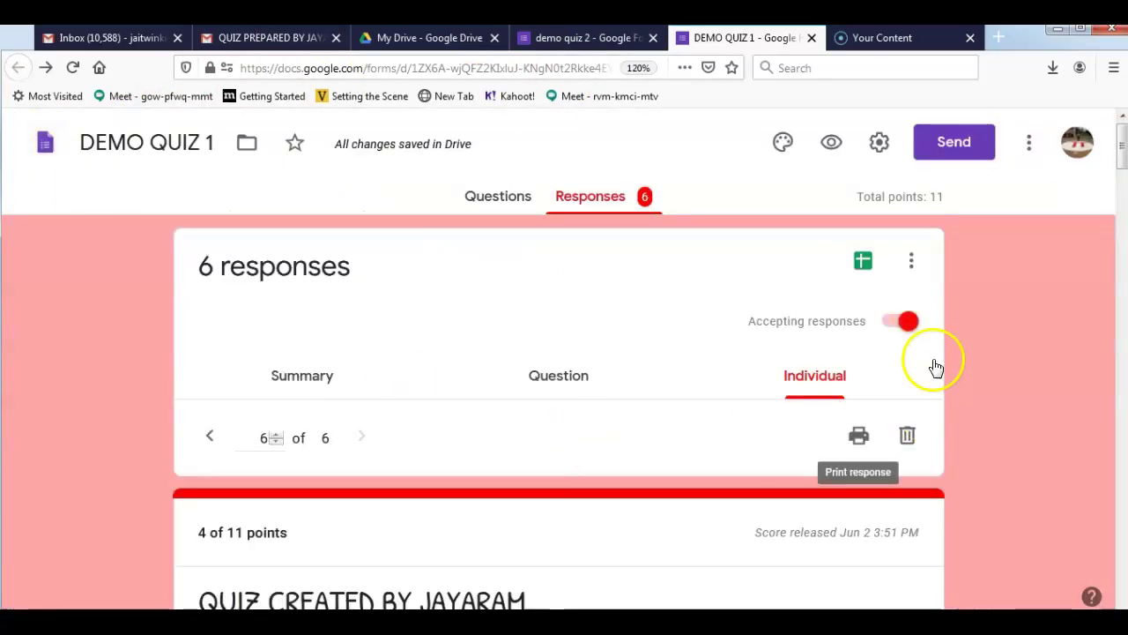
Step: Bring up the confirmation for unlinking the form from its spreadsheet and dismiss it
{"action": "left_click", "coordinate": [913, 263]}
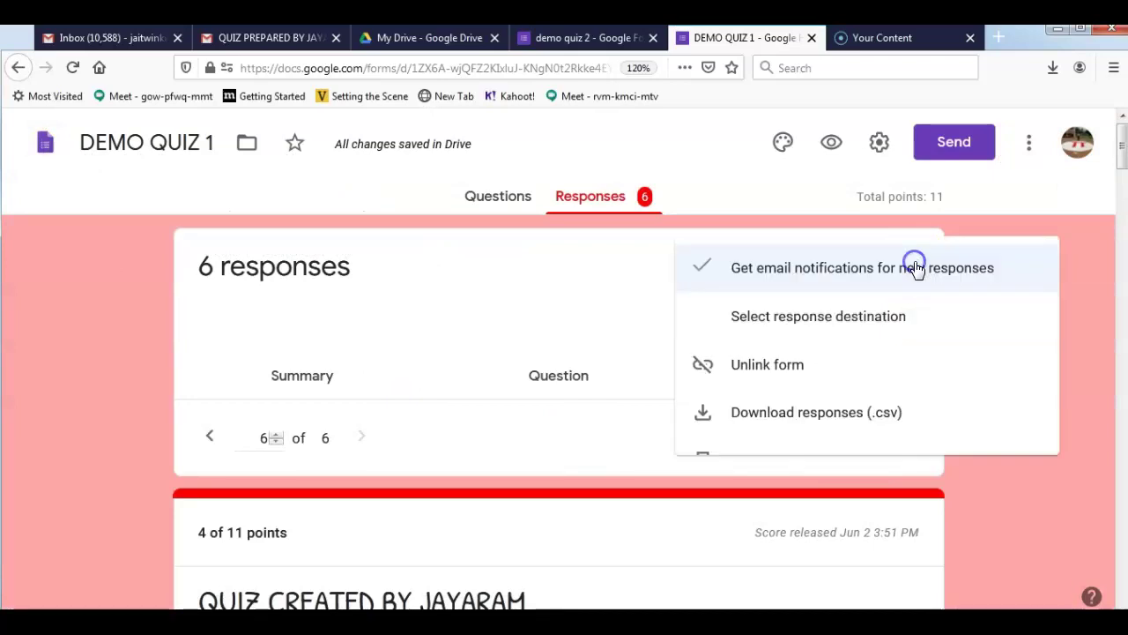
{"action": "left_click", "coordinate": [695, 380]}
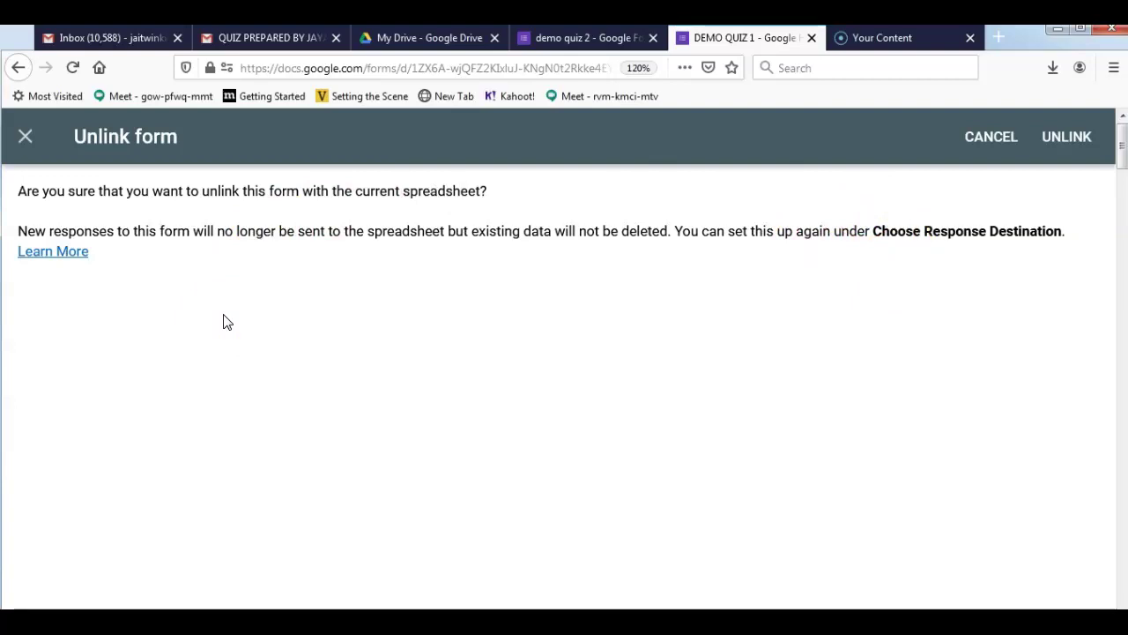
{"action": "left_click", "coordinate": [26, 137]}
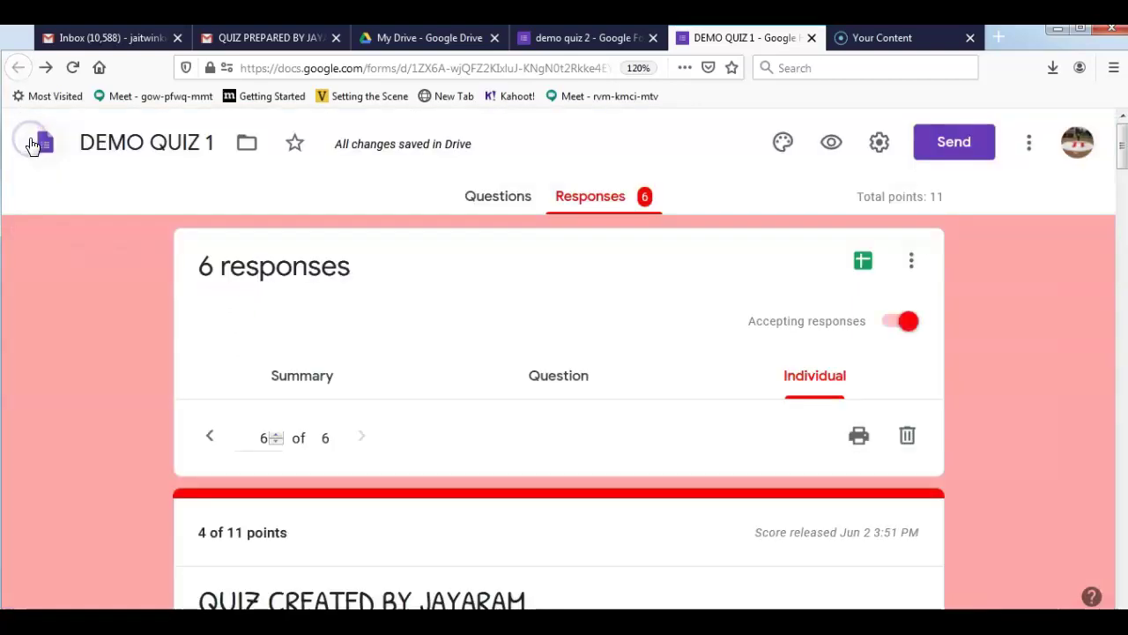
Step: Download all quiz responses as a .csv file and save the download
{"action": "left_click", "coordinate": [912, 265]}
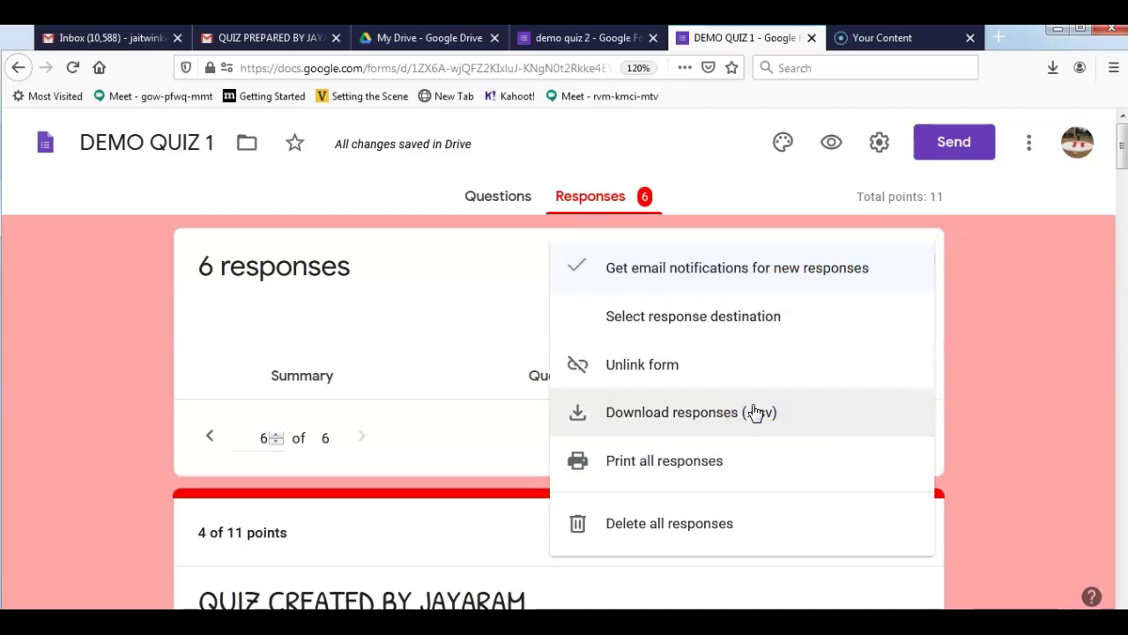
{"action": "left_click", "coordinate": [755, 411]}
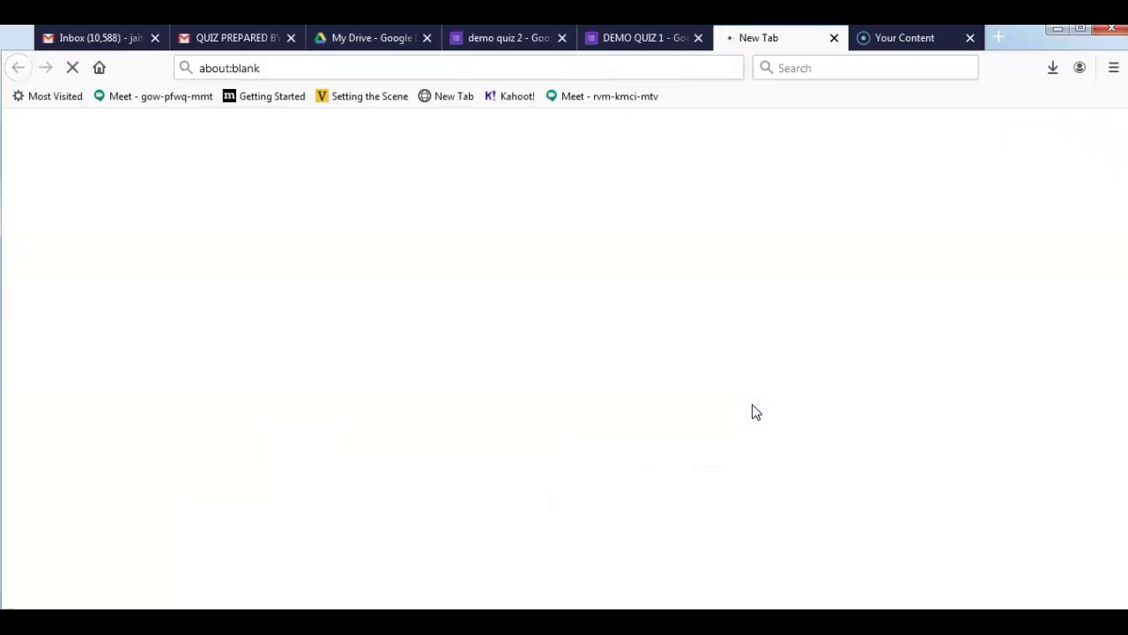
{"action": "left_click", "coordinate": [69, 203]}
{"action": "left_click", "coordinate": [251, 269]}
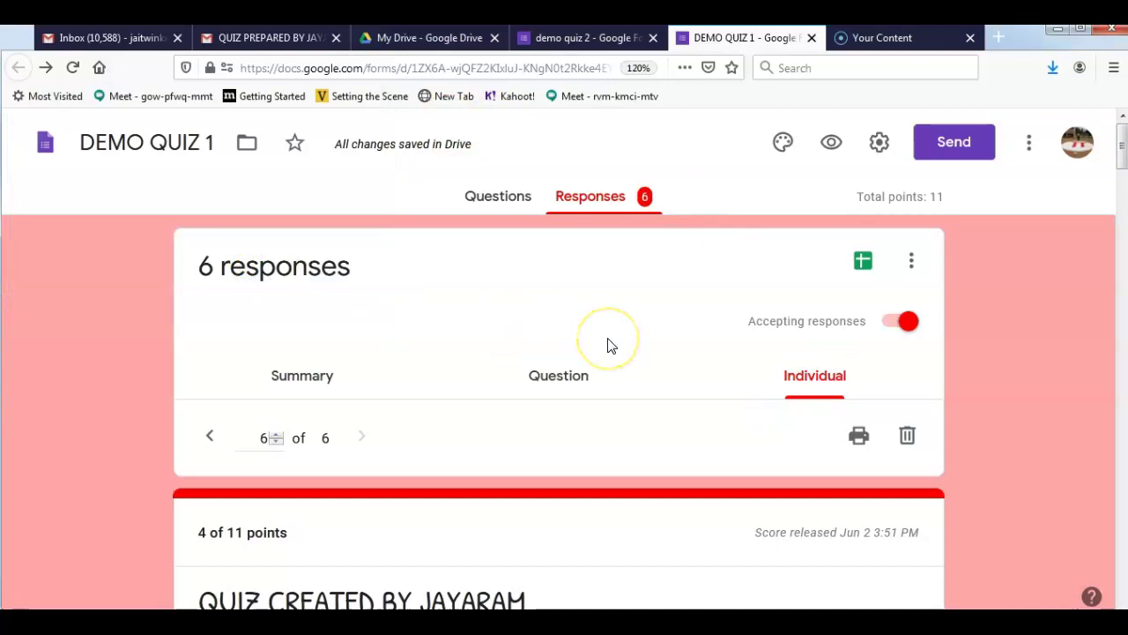
Step: Open the downloaded DEMO QUIZ 1.csv(1).zip archive and close its folder window
{"action": "left_click", "coordinate": [1052, 70]}
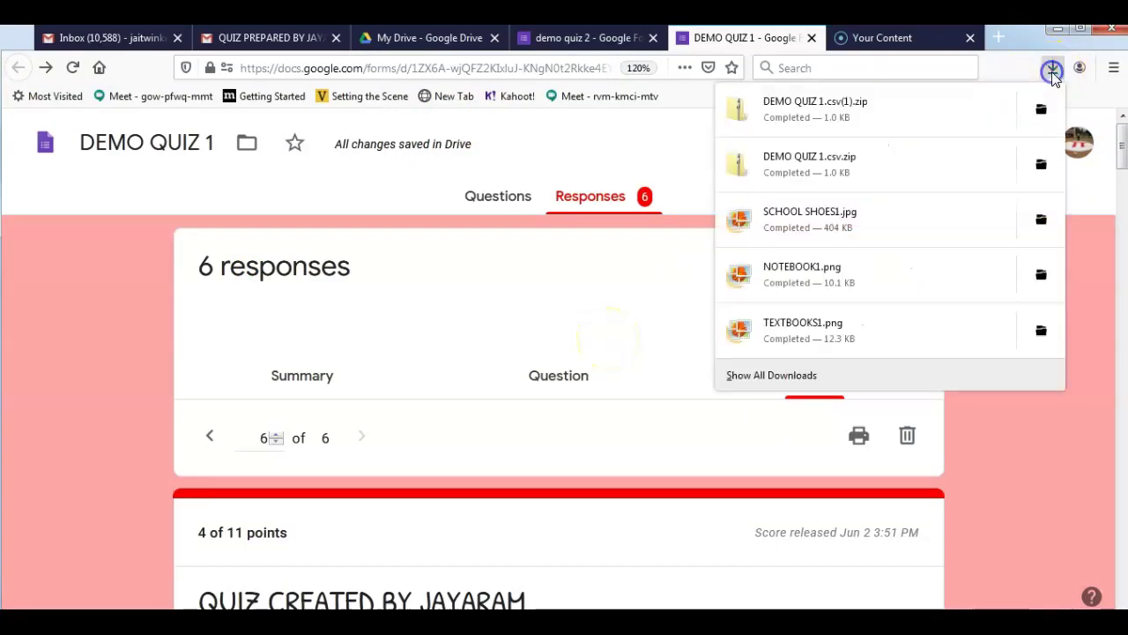
{"action": "left_click", "coordinate": [959, 113]}
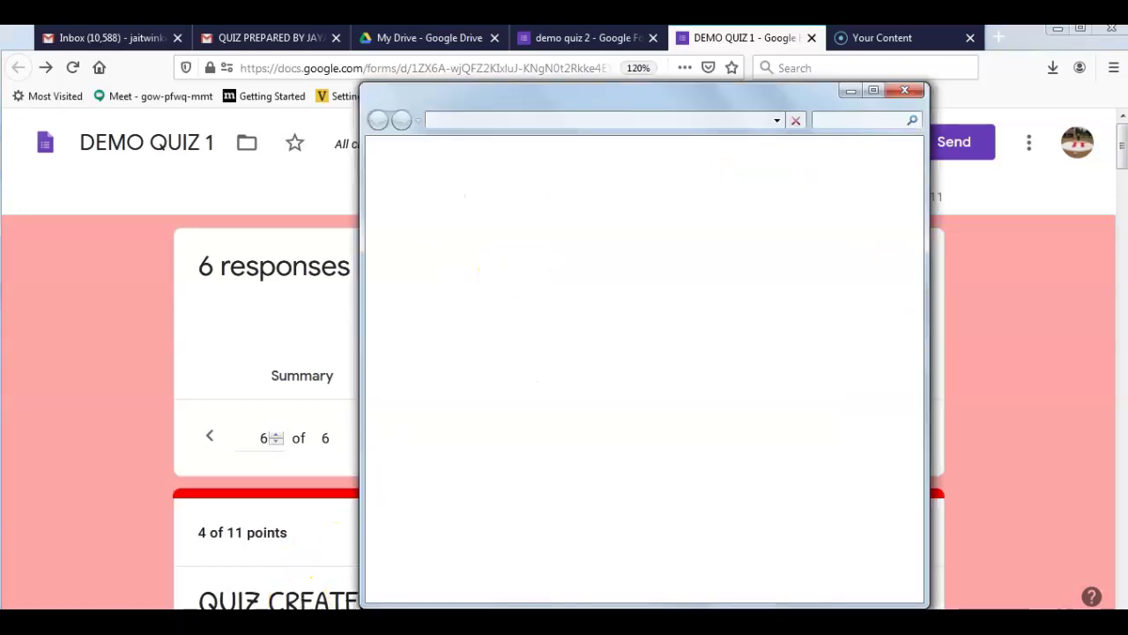
{"action": "left_click", "coordinate": [895, 90]}
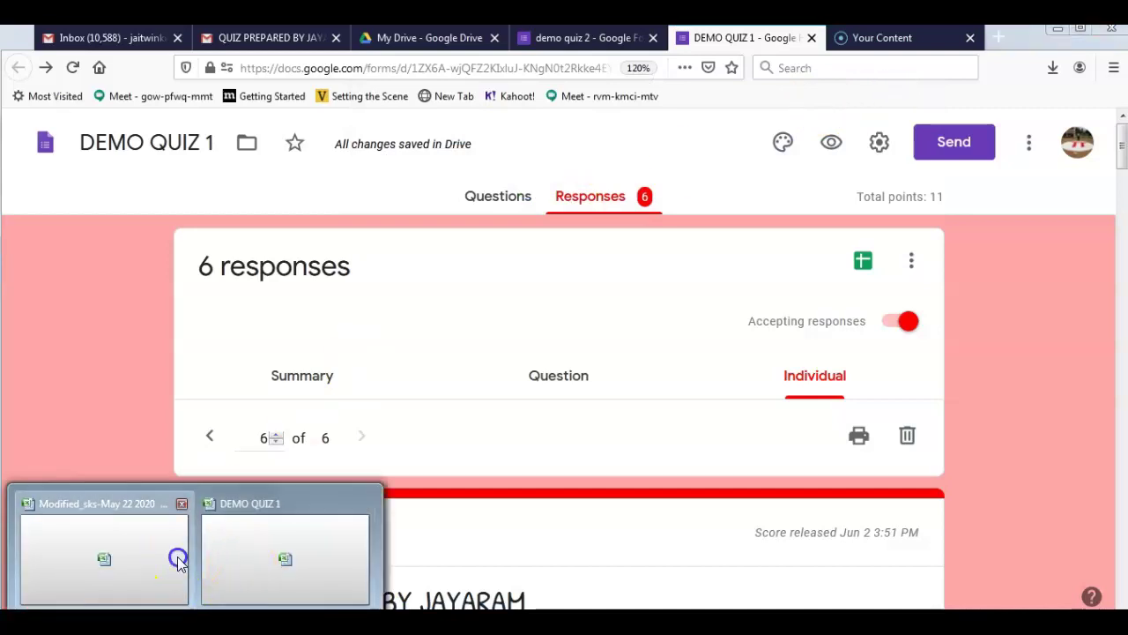
Step: Switch to the DEMO QUIZ 1 file in Microsoft Excel and look across its score and answer columns
{"action": "left_click", "coordinate": [245, 587]}
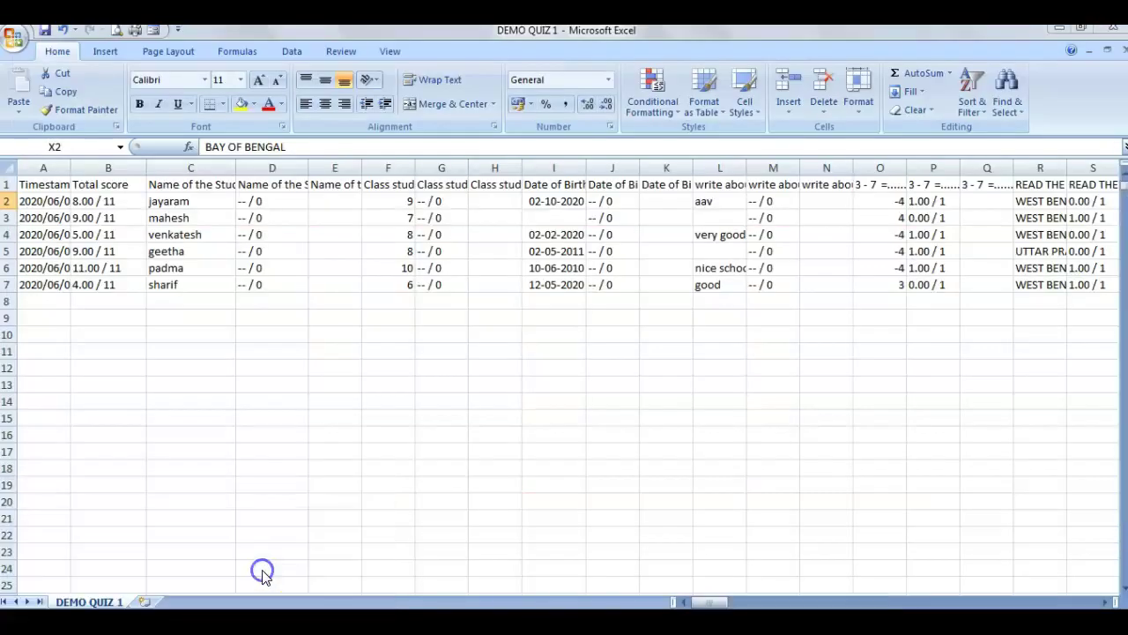
{"action": "left_click", "coordinate": [431, 268]}
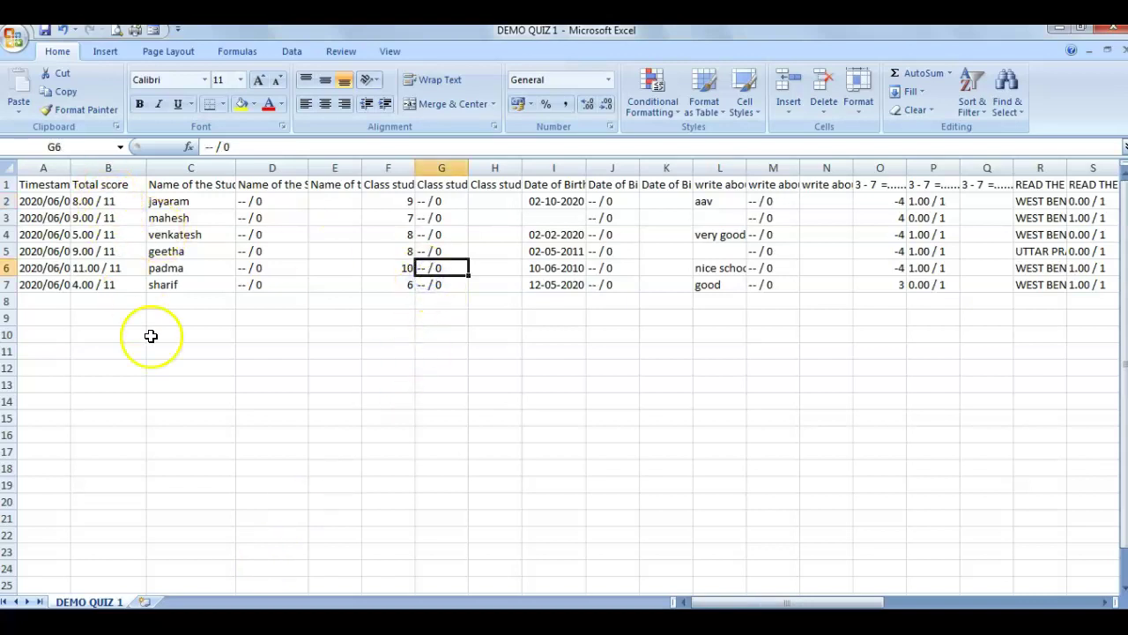
{"action": "left_click_drag", "start_coordinate": [697, 602], "coordinate": [656, 584]}
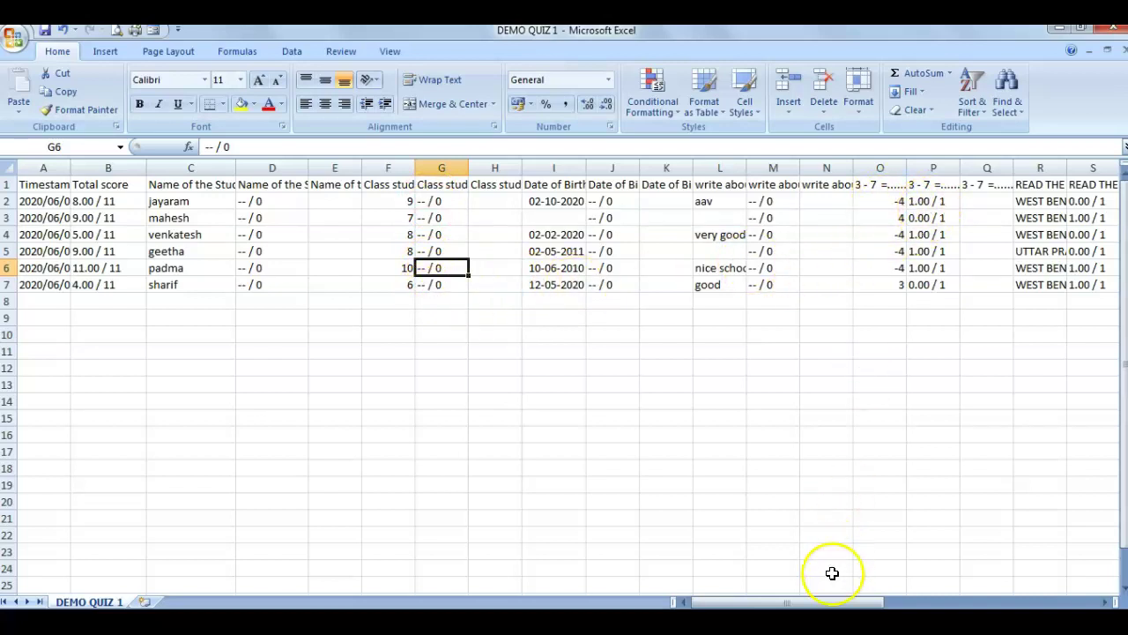
{"action": "left_click_drag", "start_coordinate": [821, 601], "coordinate": [1014, 602]}
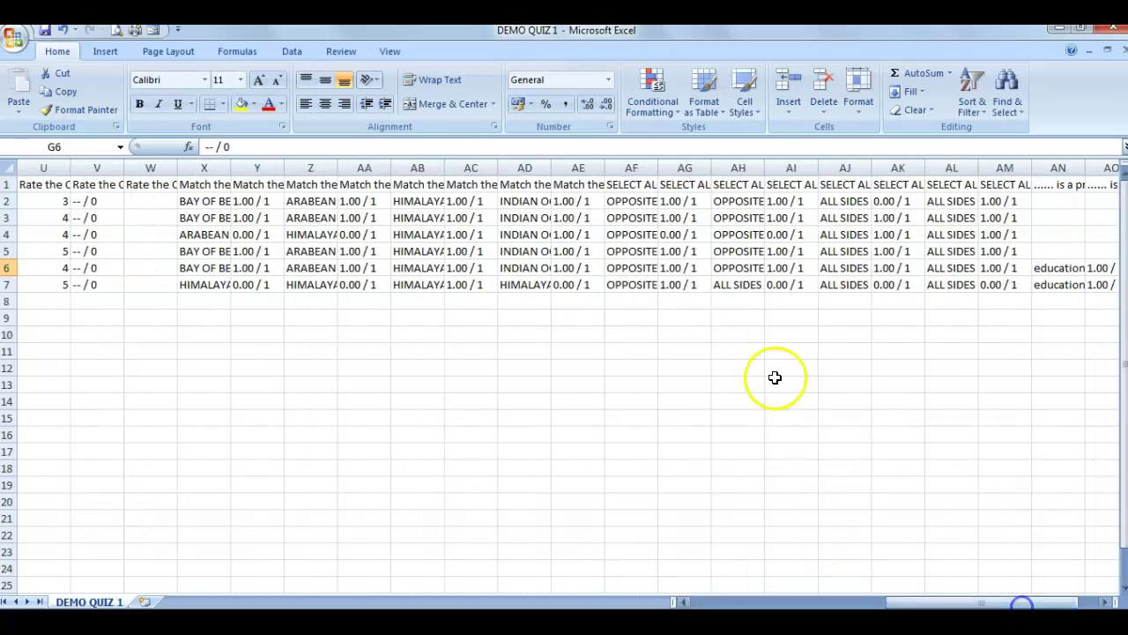
Step: Switch to the DEMO QUIZ 1 form in Google Forms, review the options for printing and deleting all responses, and dismiss them
{"action": "mouse_move", "coordinate": [276, 621]}
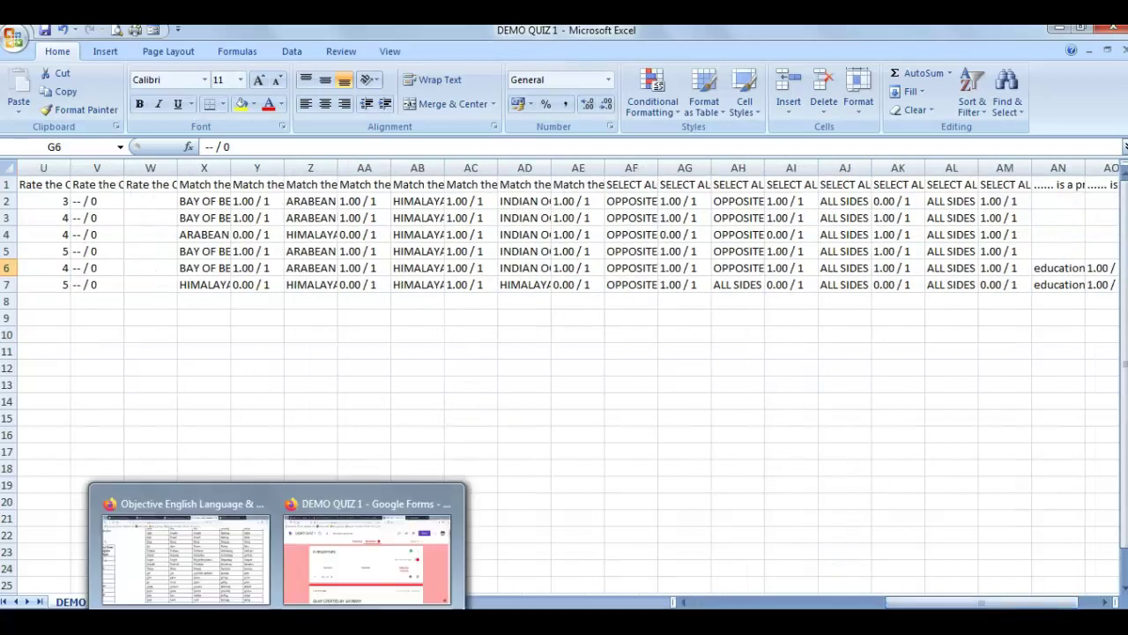
{"action": "left_click", "coordinate": [344, 589]}
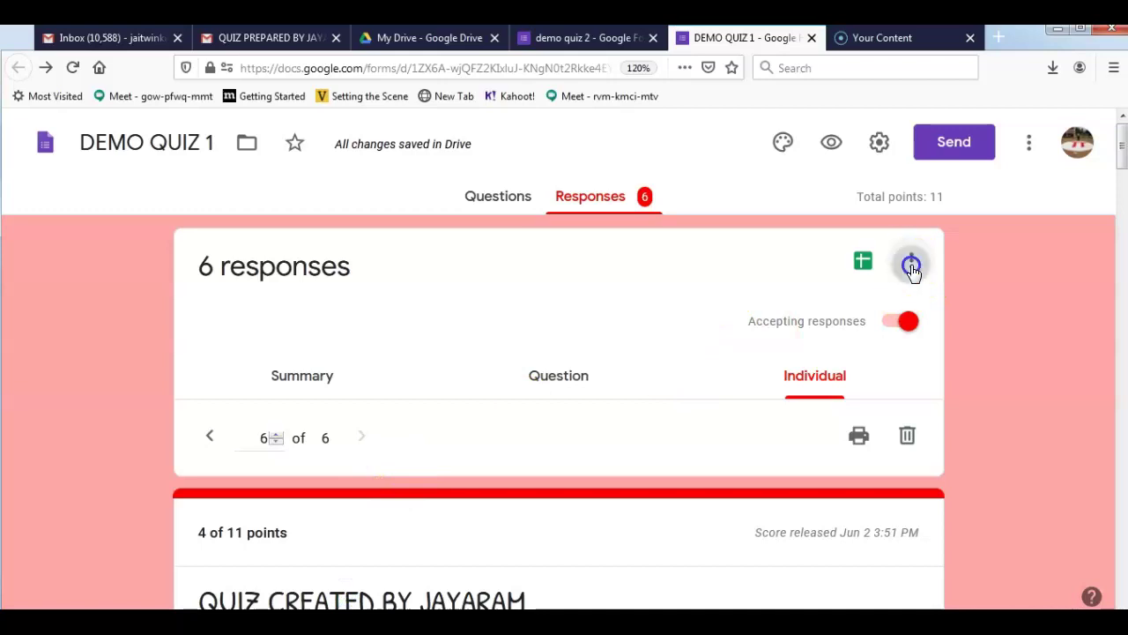
{"action": "left_click", "coordinate": [912, 265]}
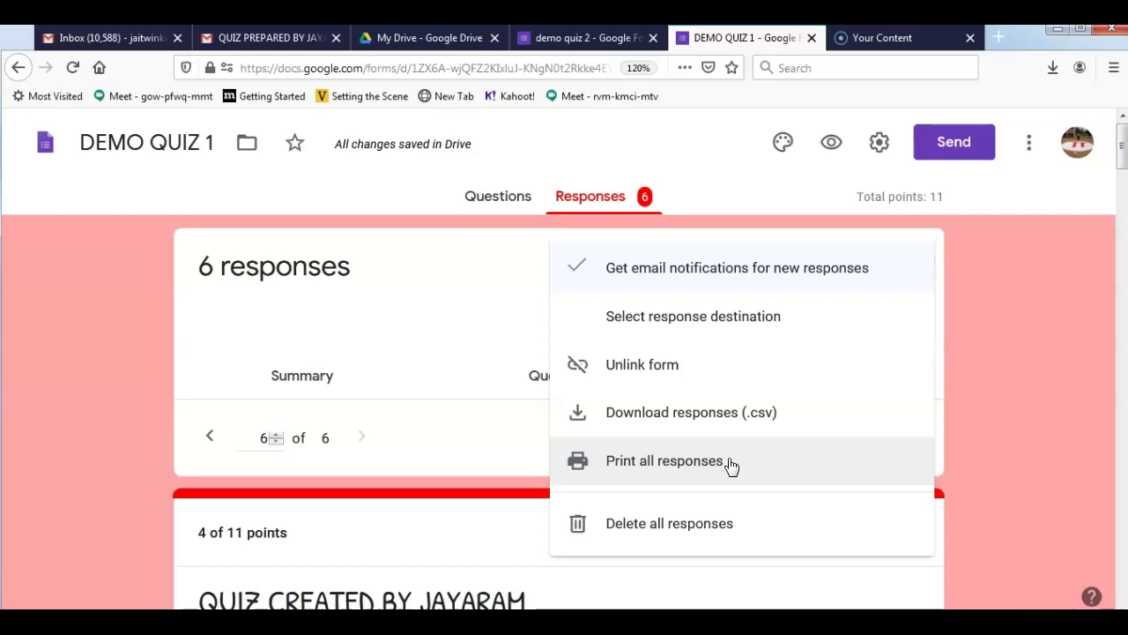
{"action": "left_click", "coordinate": [723, 520]}
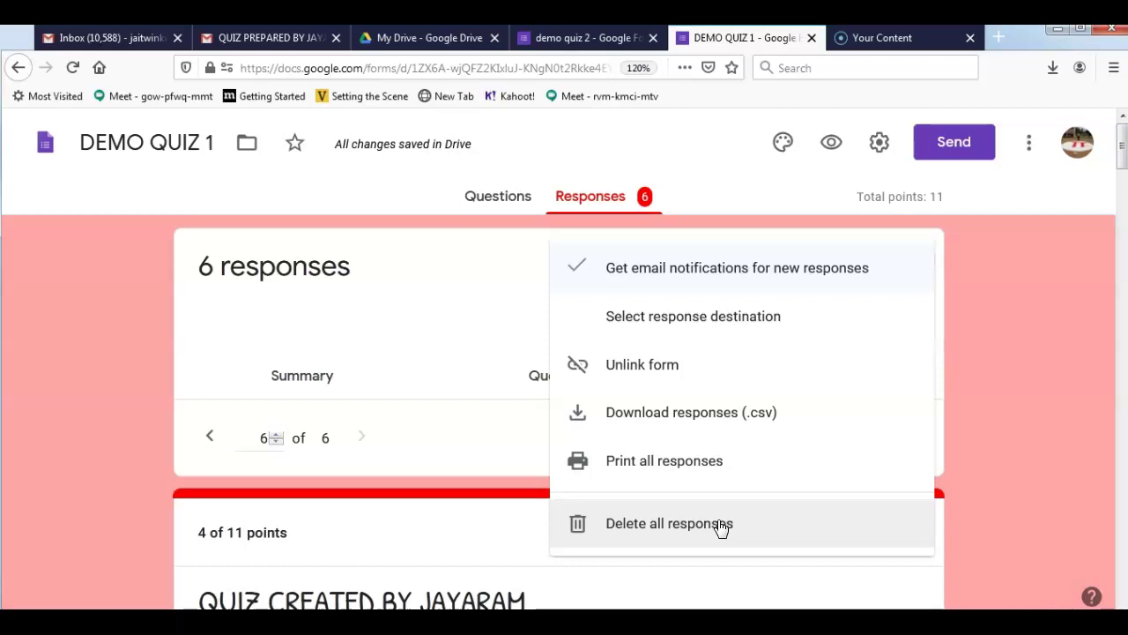
{"action": "left_click", "coordinate": [1013, 423]}
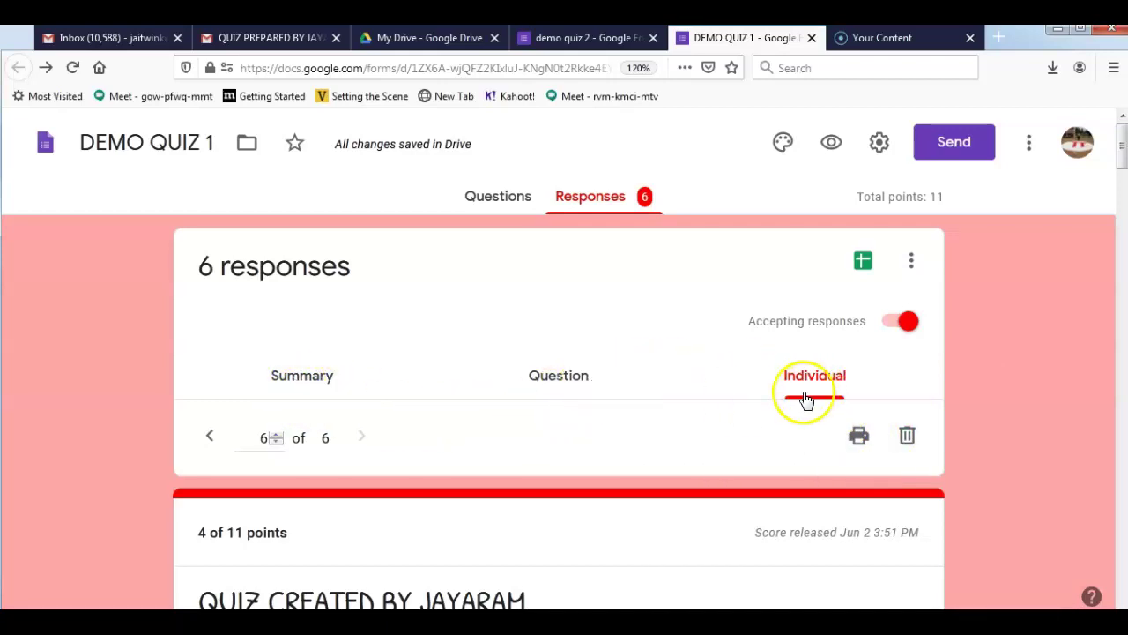
Step: Show individual response 5 of the quiz and look over its score and its print and delete options
{"action": "scroll", "coordinate": [805, 399], "scroll_direction": "down", "scroll_amount": 3}
{"action": "scroll", "coordinate": [805, 398], "scroll_direction": "up", "scroll_amount": 2}
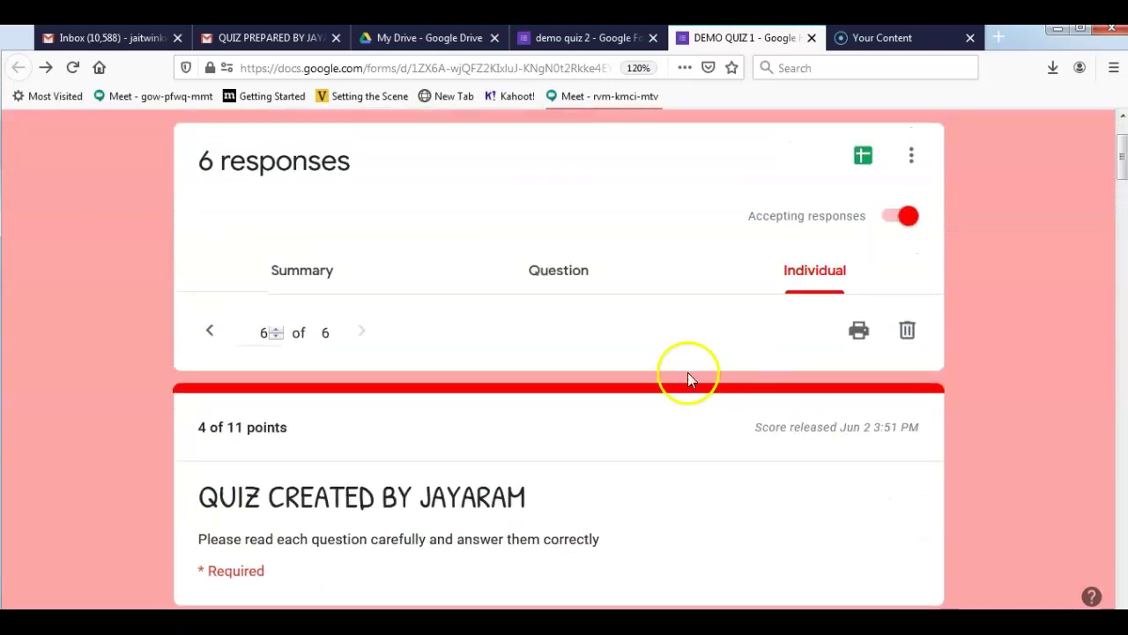
{"action": "double_click", "coordinate": [264, 333]}
{"action": "type", "text": "5"}
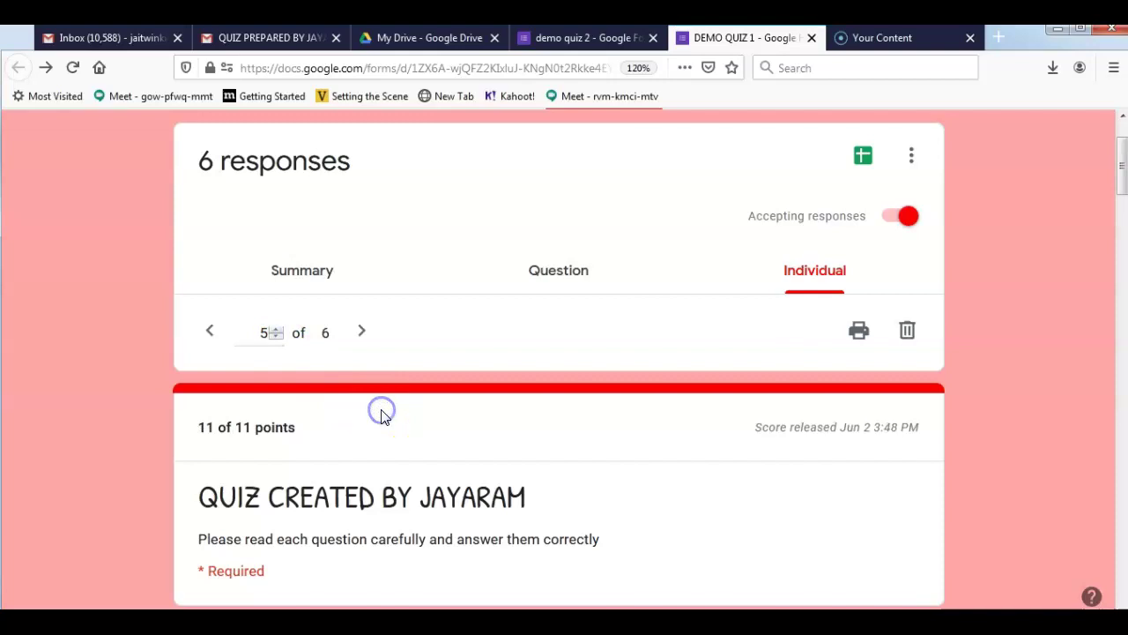
{"action": "scroll", "coordinate": [384, 418], "scroll_direction": "down", "scroll_amount": 3}
{"action": "scroll", "coordinate": [616, 335], "scroll_direction": "up", "scroll_amount": 5}
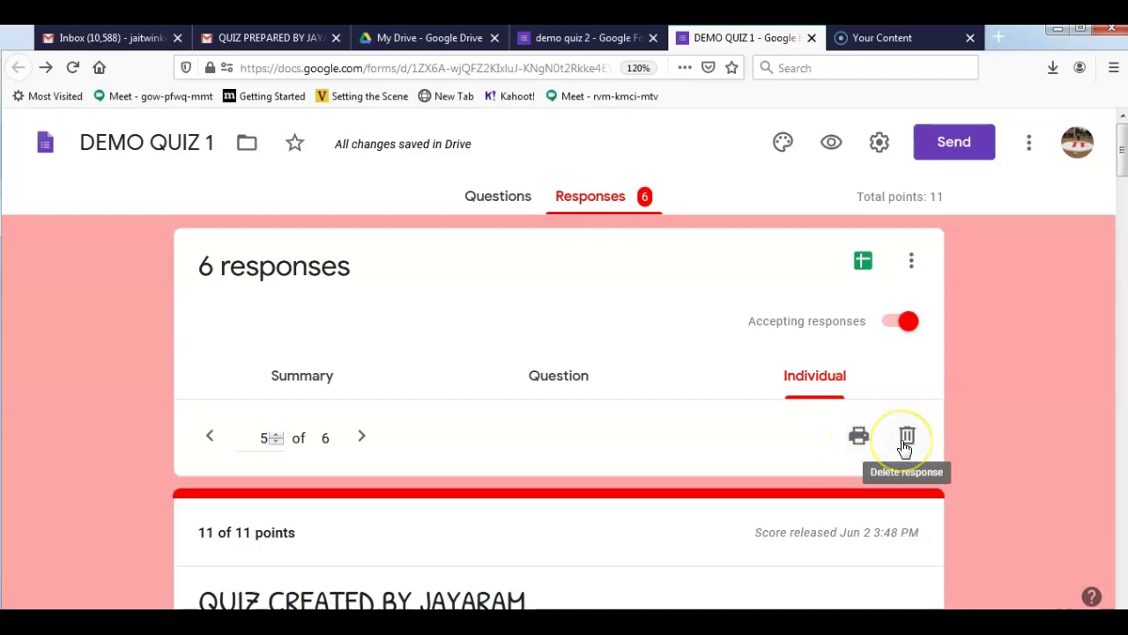
Step: Bring up the management options for all responses once more and close them without choosing any
{"action": "left_click", "coordinate": [913, 262]}
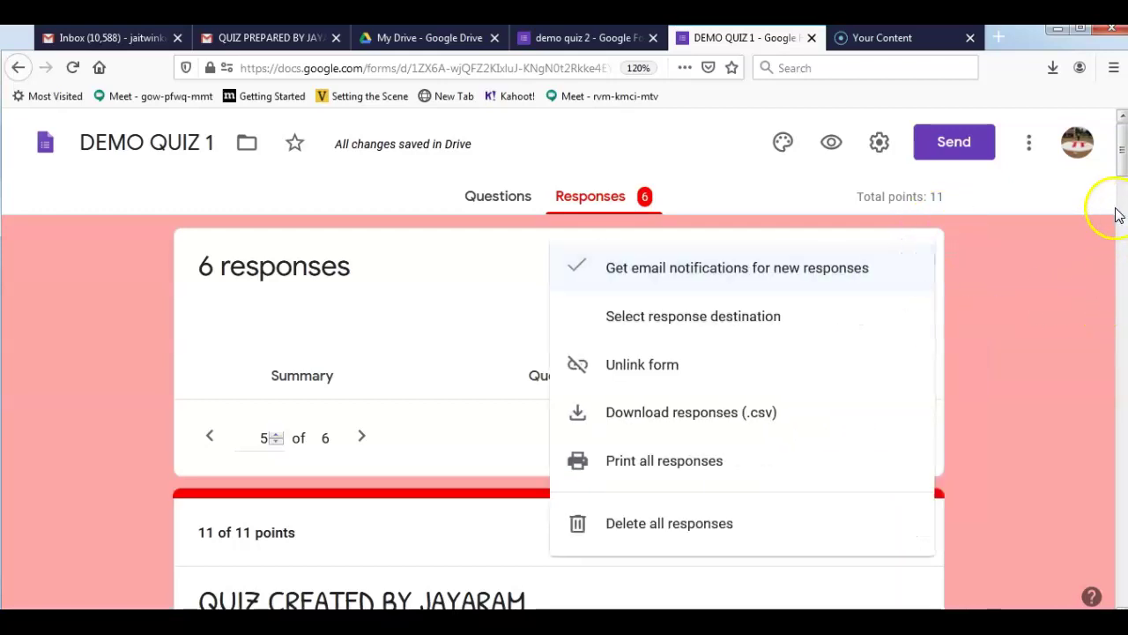
{"action": "left_click", "coordinate": [1004, 388]}
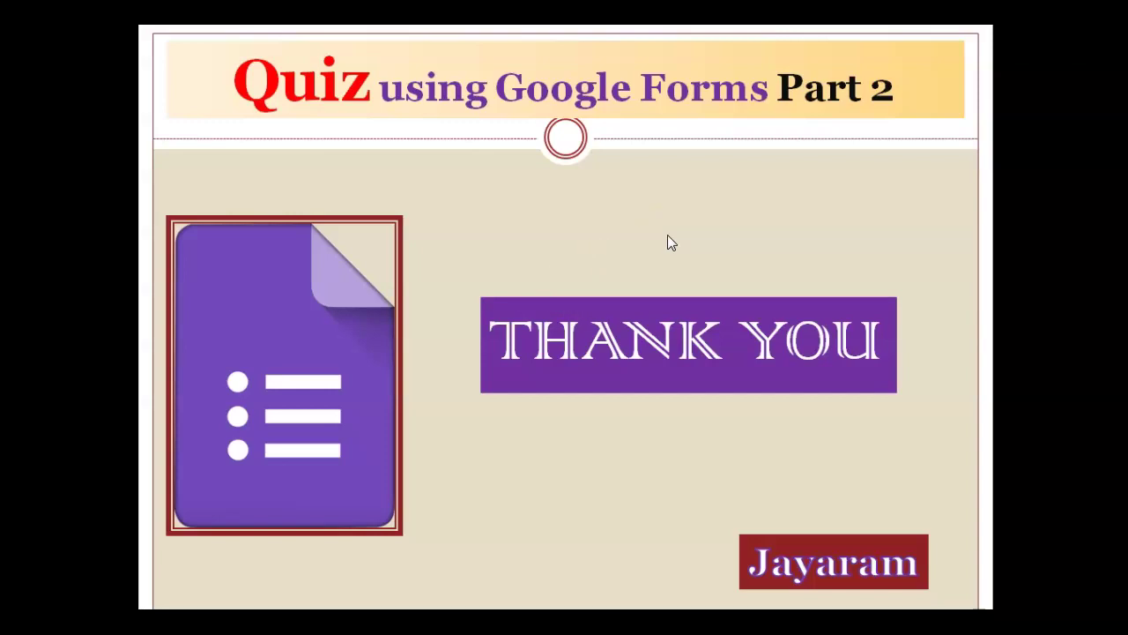
{"action": "left_click", "coordinate": [625, 308]}
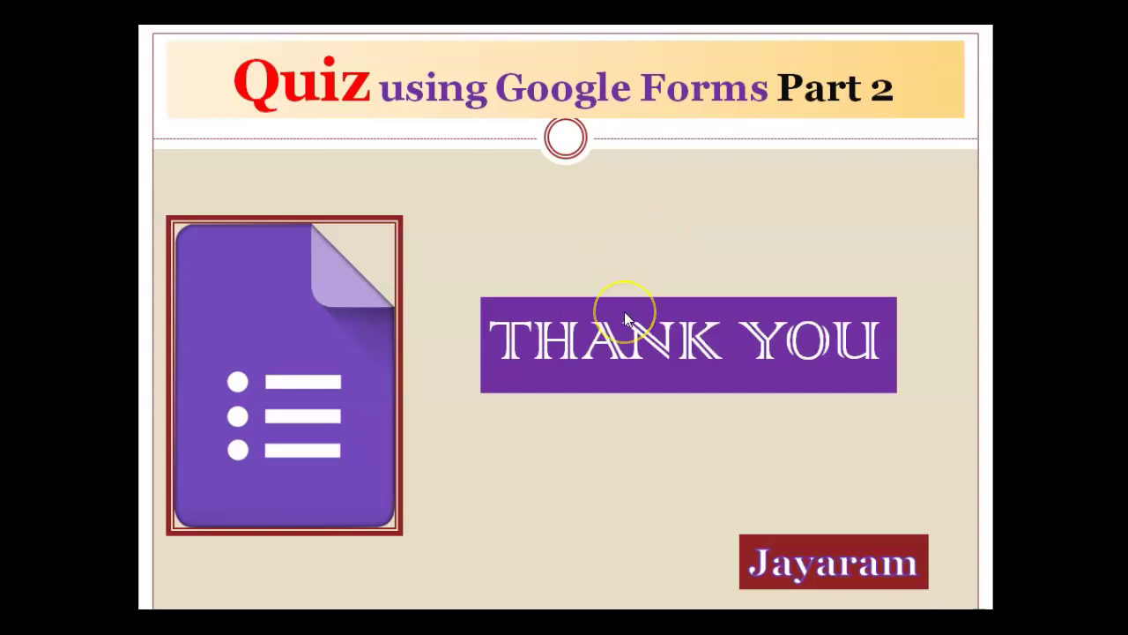